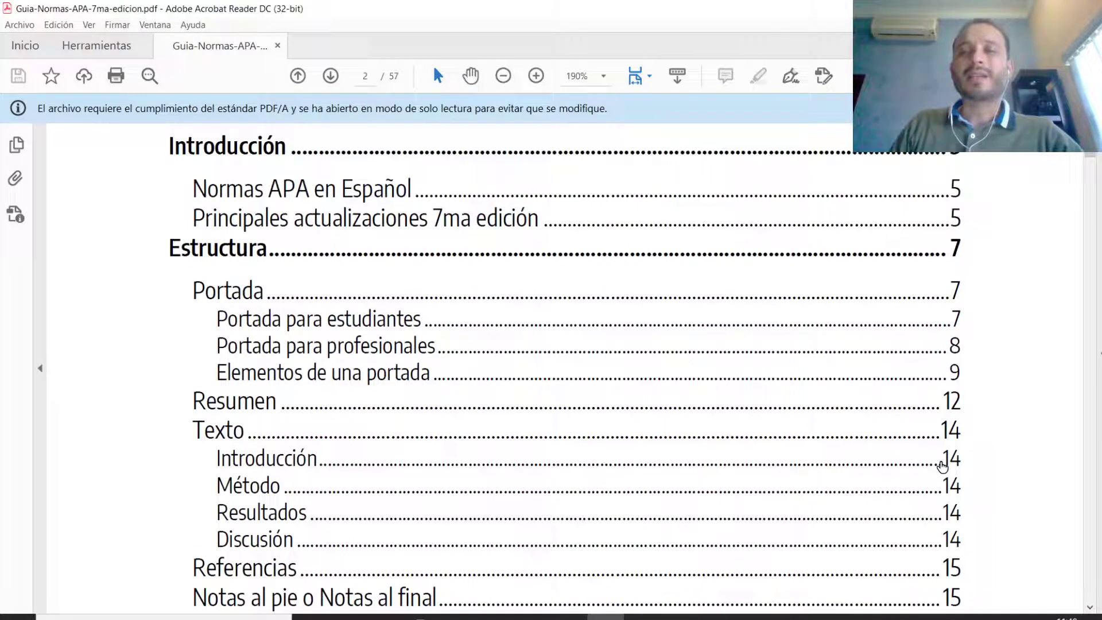
- Review the guide's table of contents from Introducción through the Estructura entries down to Apéndice
scroll(993, 474, "up", 1)
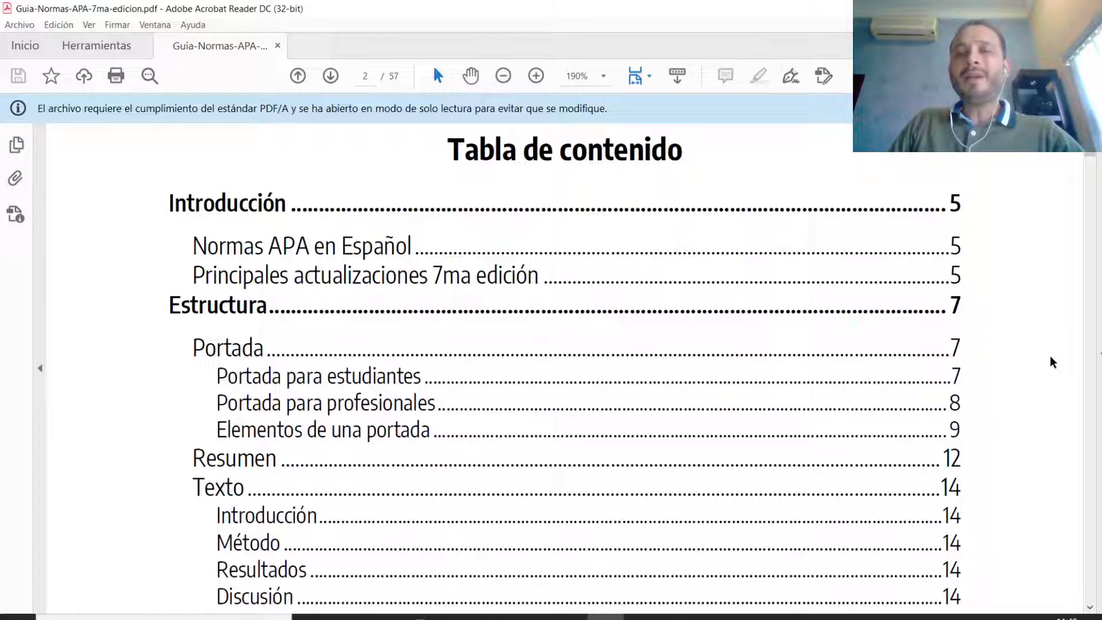
scroll(1052, 415, "down", 2)
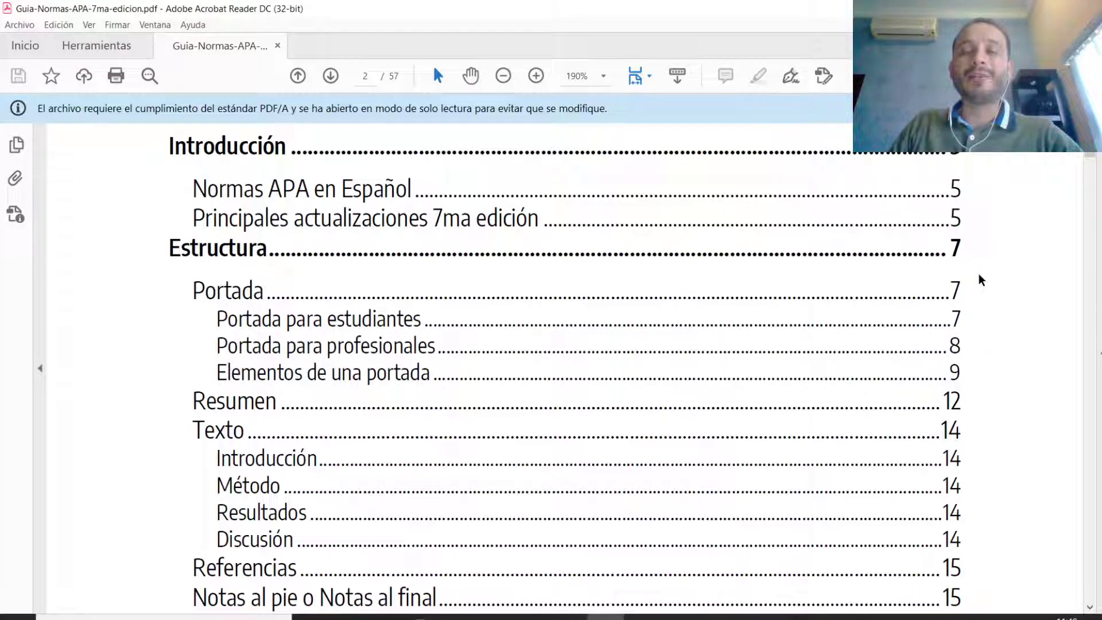
scroll(394, 320, "down", 1)
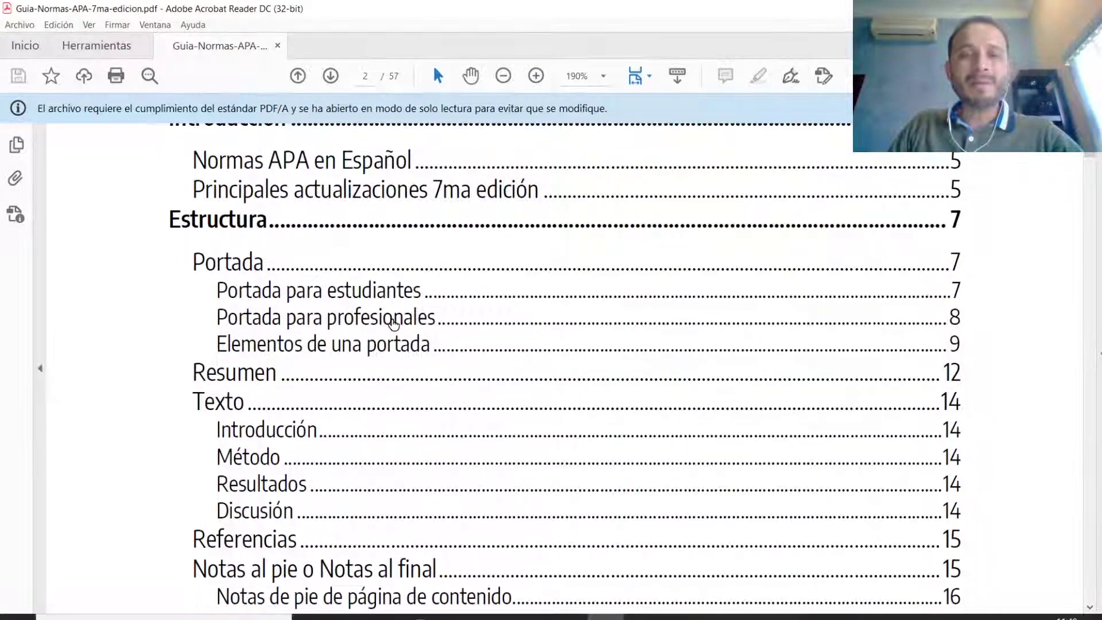
scroll(345, 304, "down", 1)
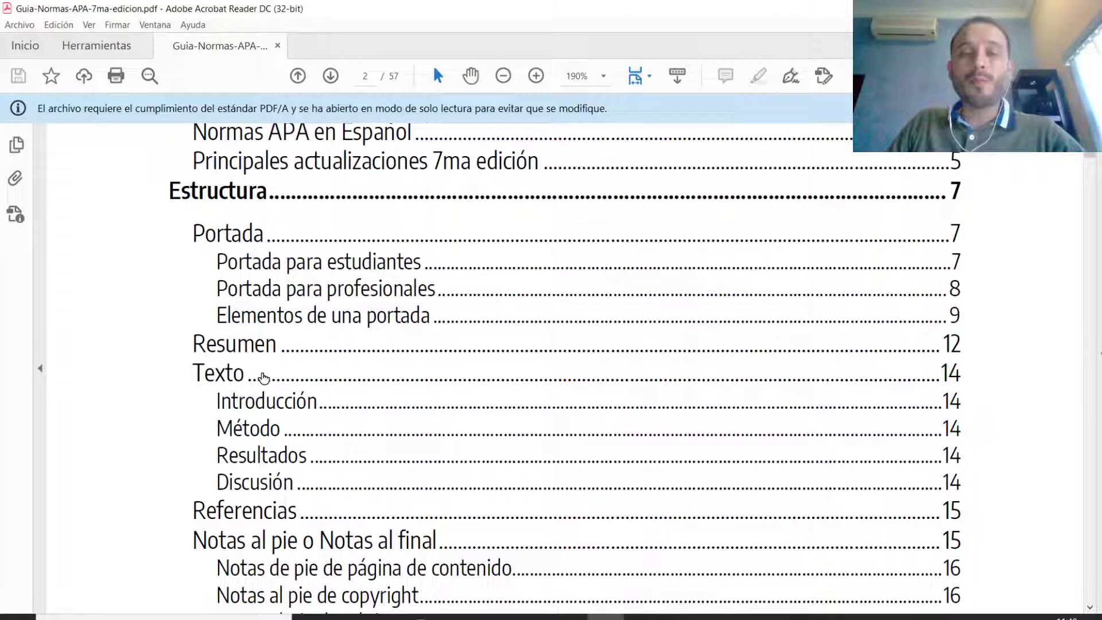
scroll(250, 370, "down", 1)
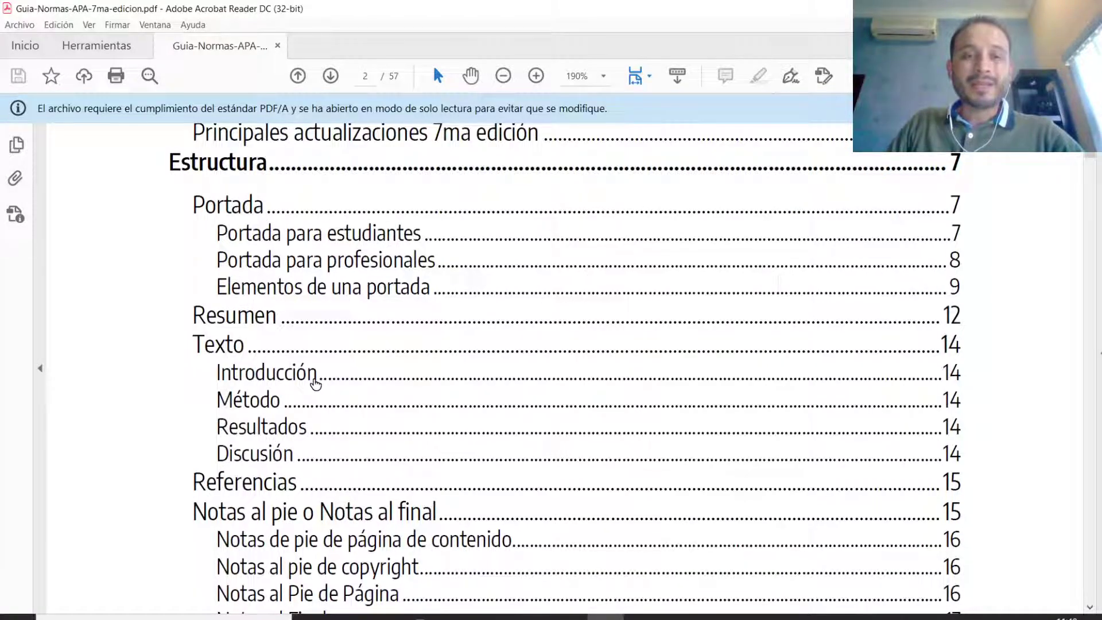
scroll(313, 382, "down", 4)
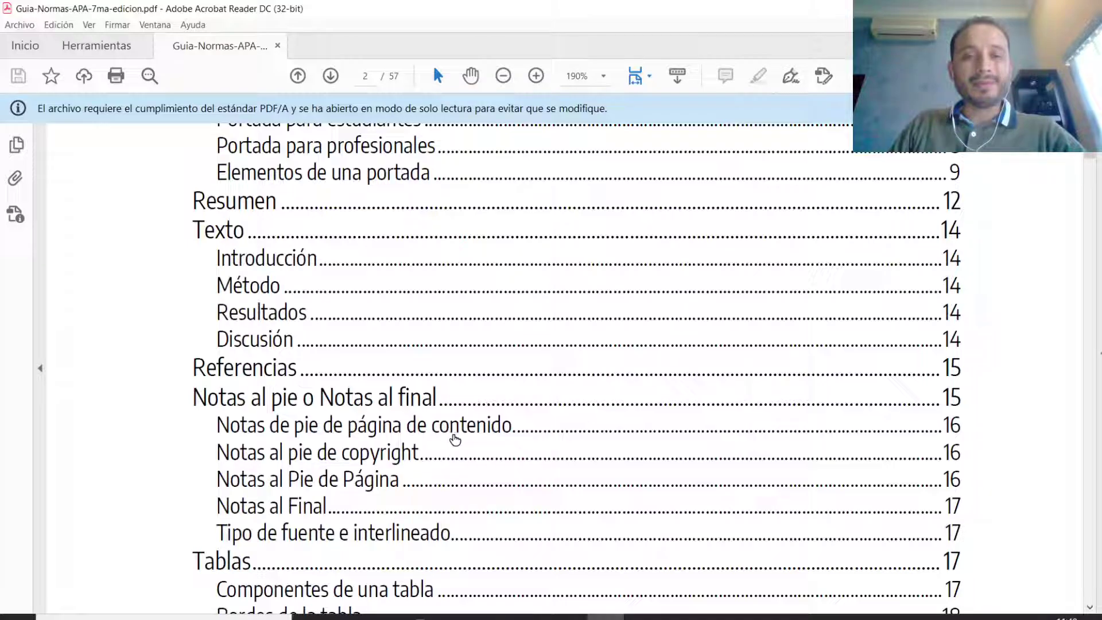
scroll(295, 405, "down", 4)
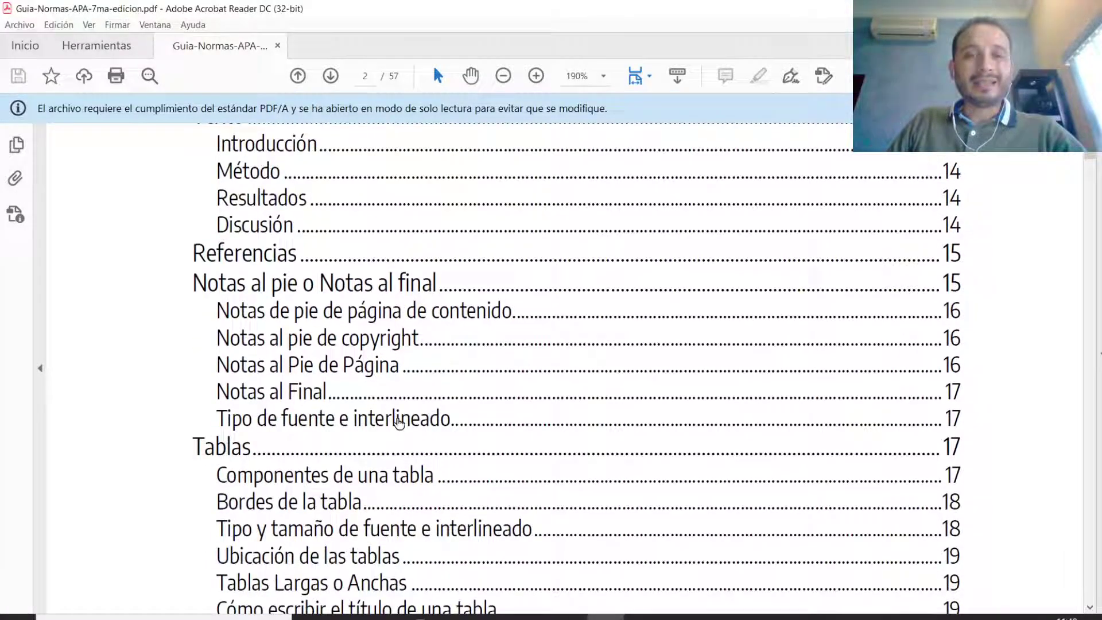
scroll(401, 424, "down", 3)
scroll(274, 457, "down", 4)
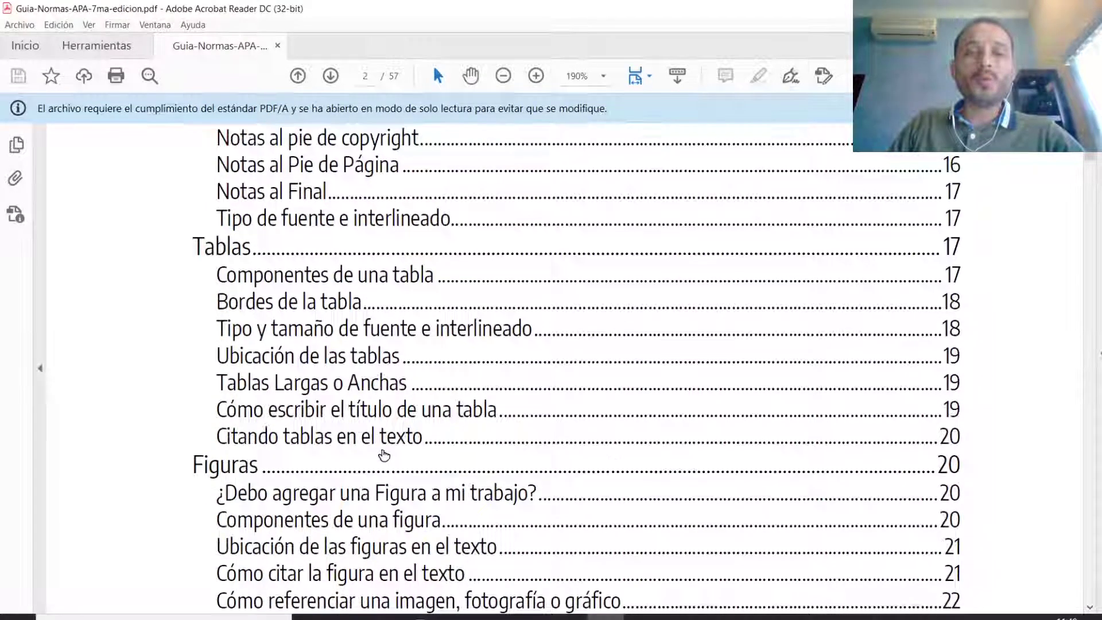
scroll(383, 451, "down", 4)
scroll(671, 387, "down", 2)
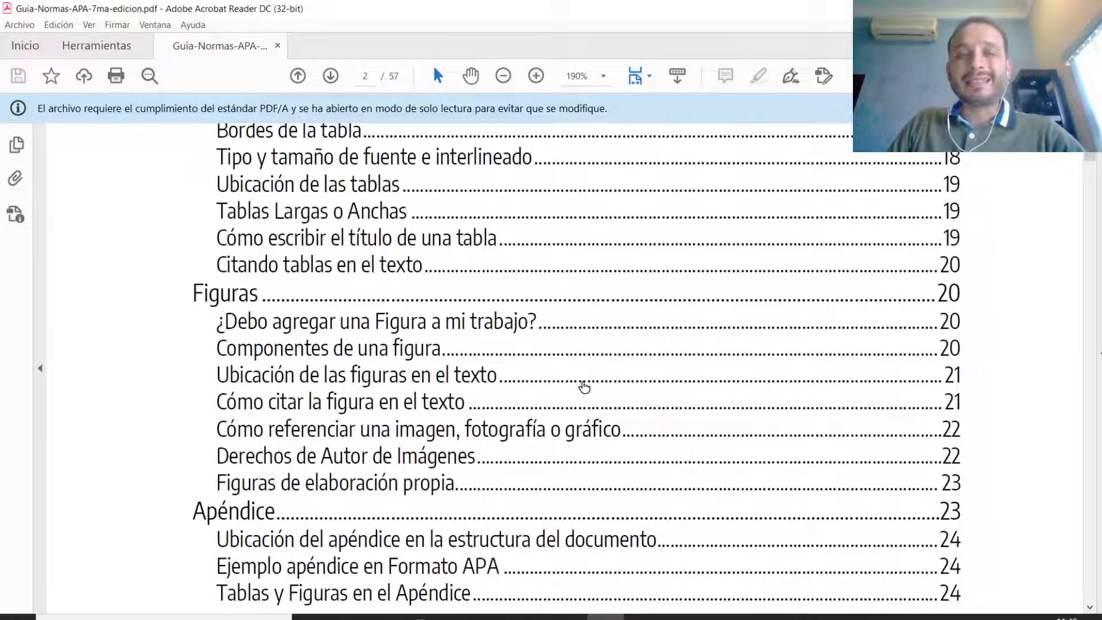
scroll(550, 391, "down", 4)
scroll(550, 391, "down", 8)
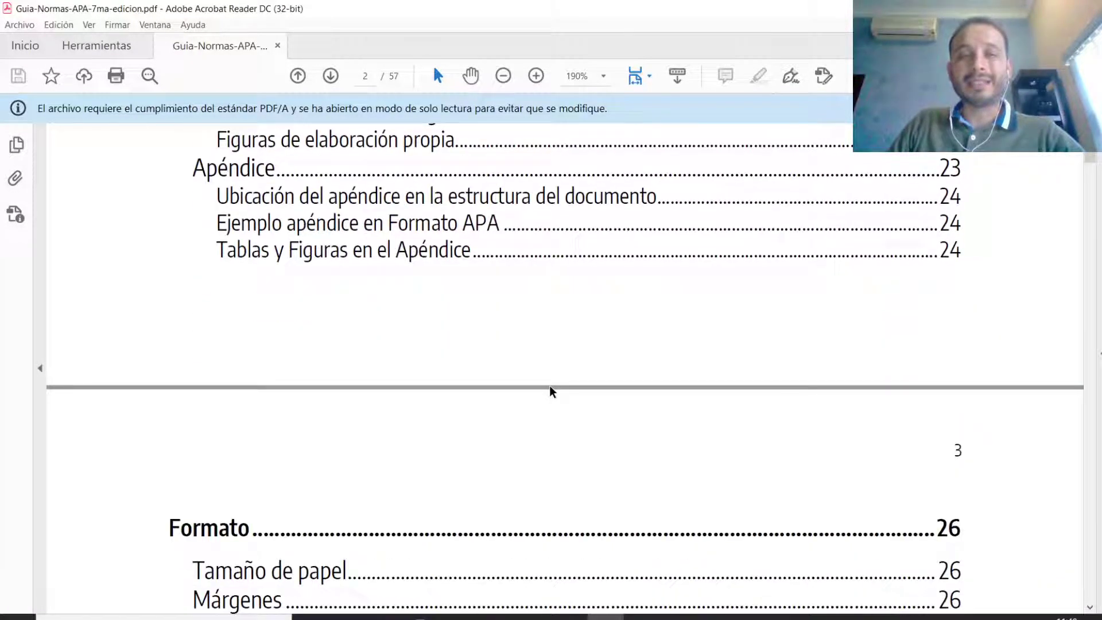
- Find the Citas entry in the table of contents and go to that chapter
scroll(856, 351, "down", 15)
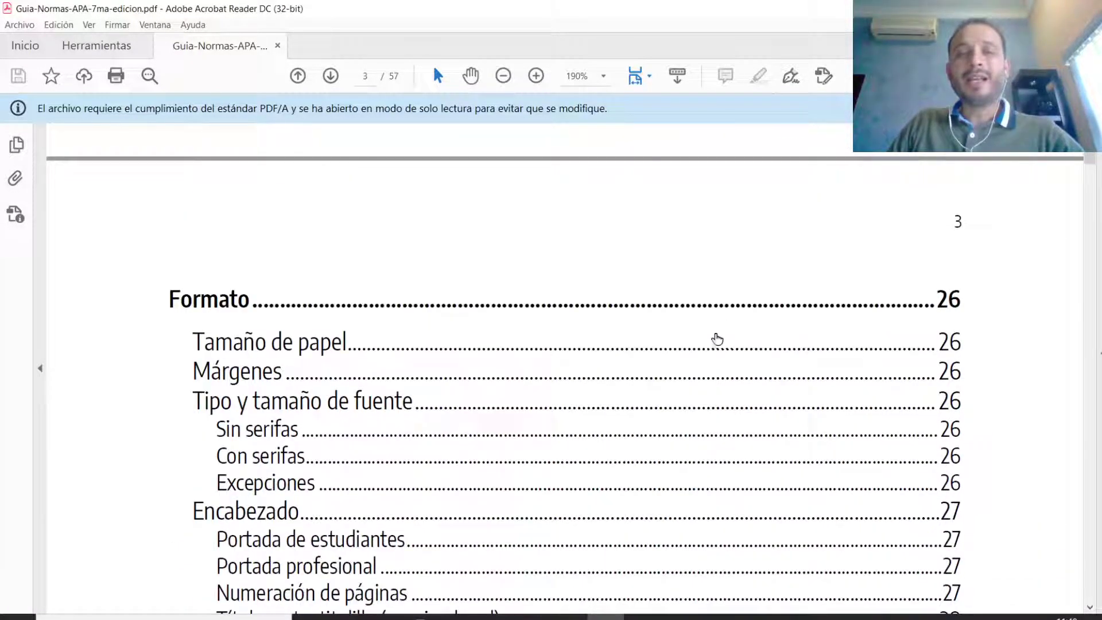
scroll(729, 370, "down", 8)
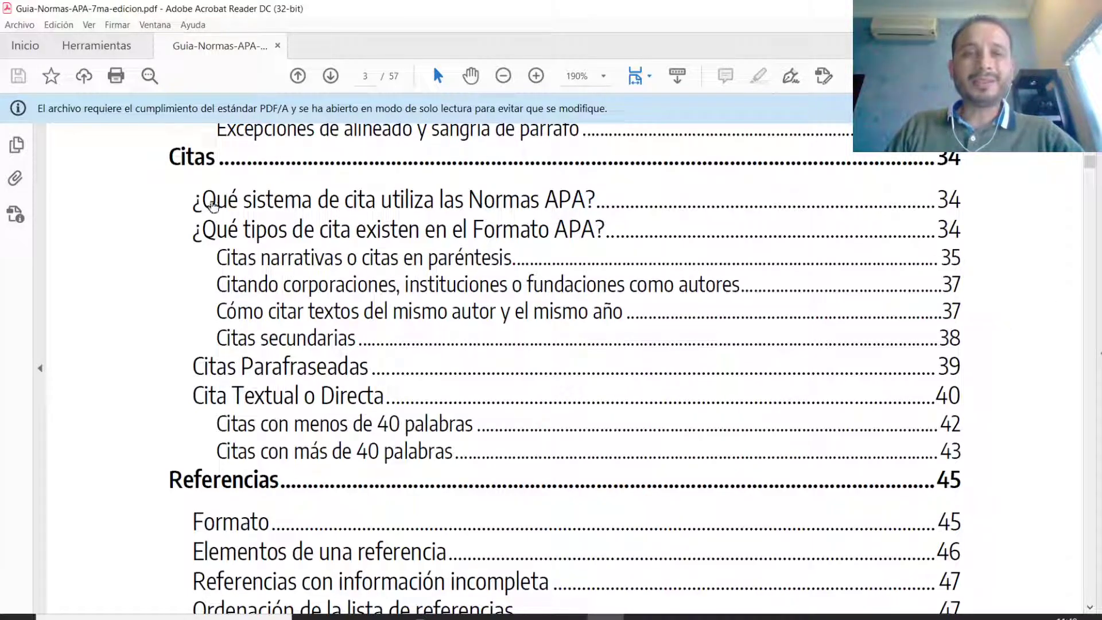
left_click(205, 164)
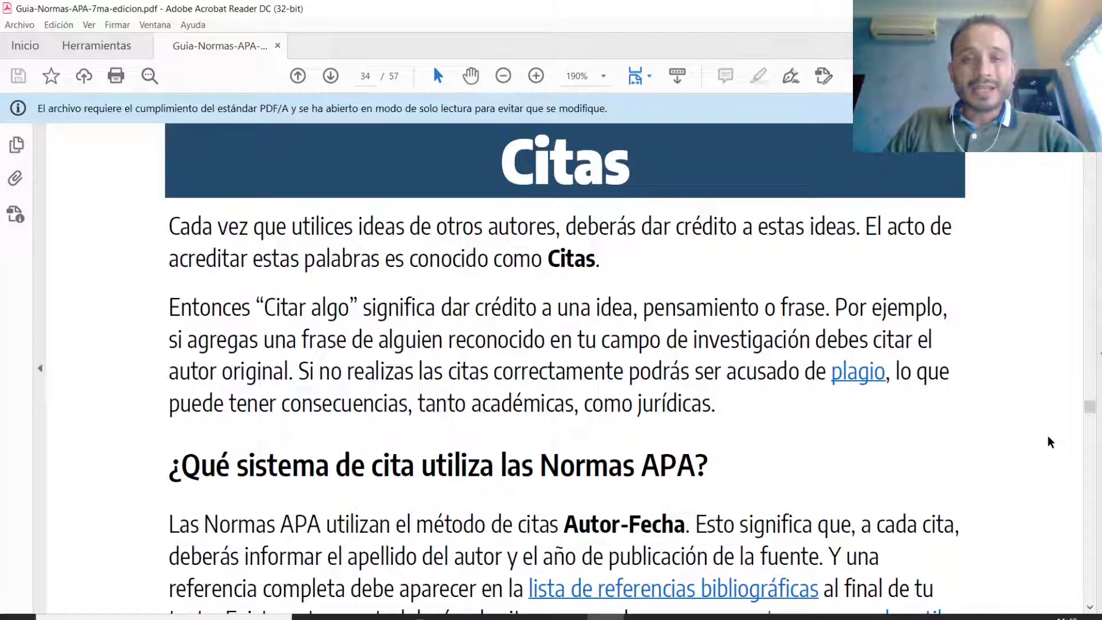
- Read which citation system APA uses and examine the example citation with its bibliographic reference
scroll(1048, 435, "down", 5)
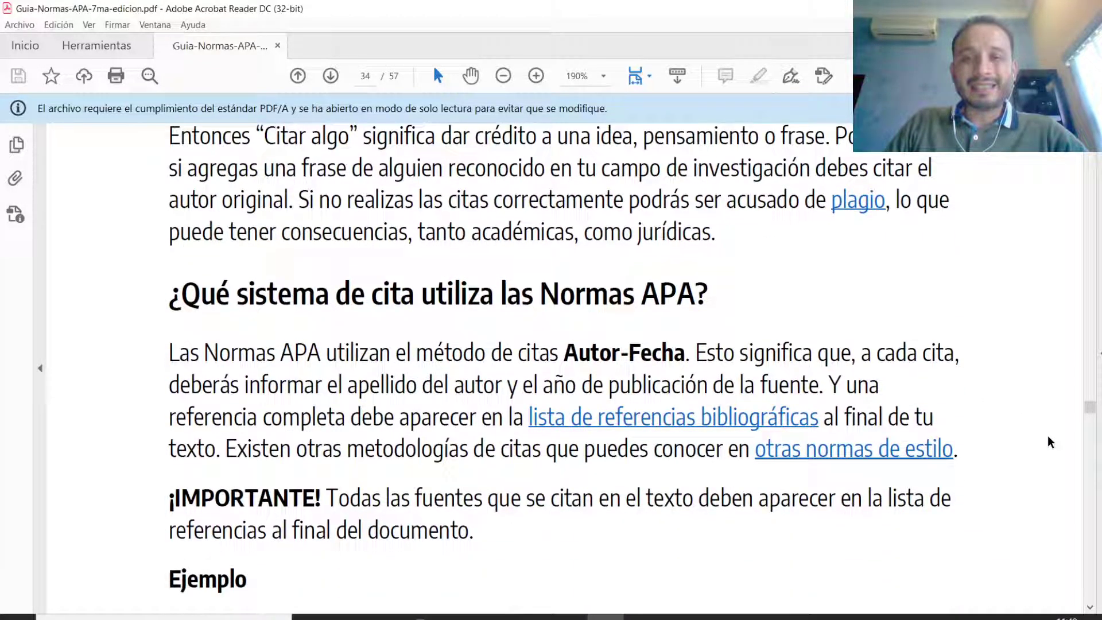
scroll(1048, 435, "down", 4)
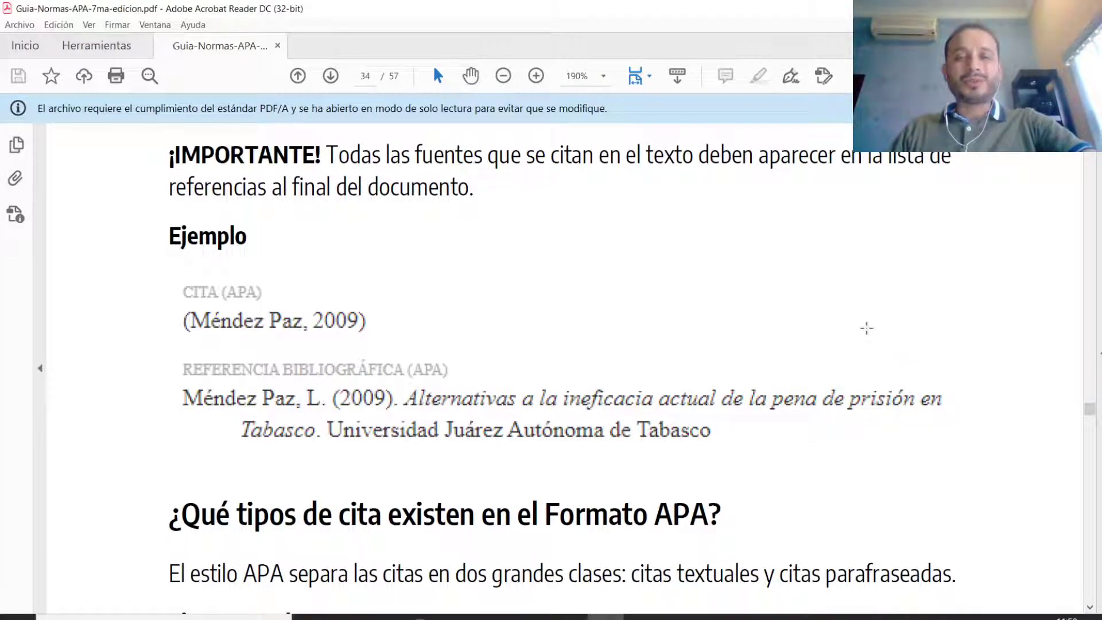
scroll(867, 327, "down", 2)
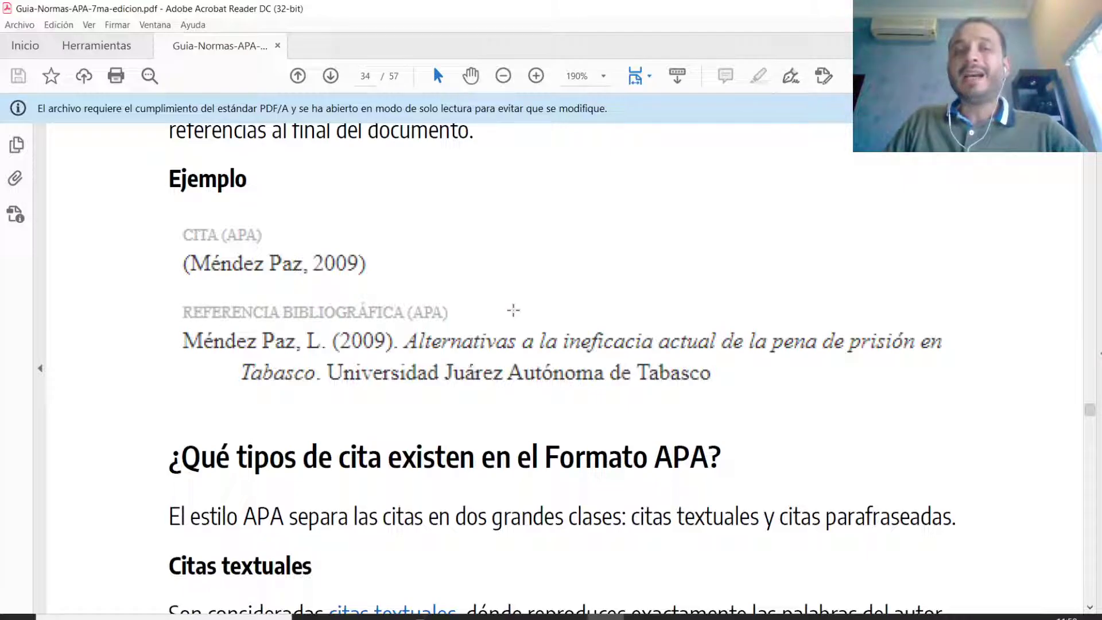
scroll(513, 310, "down", 1)
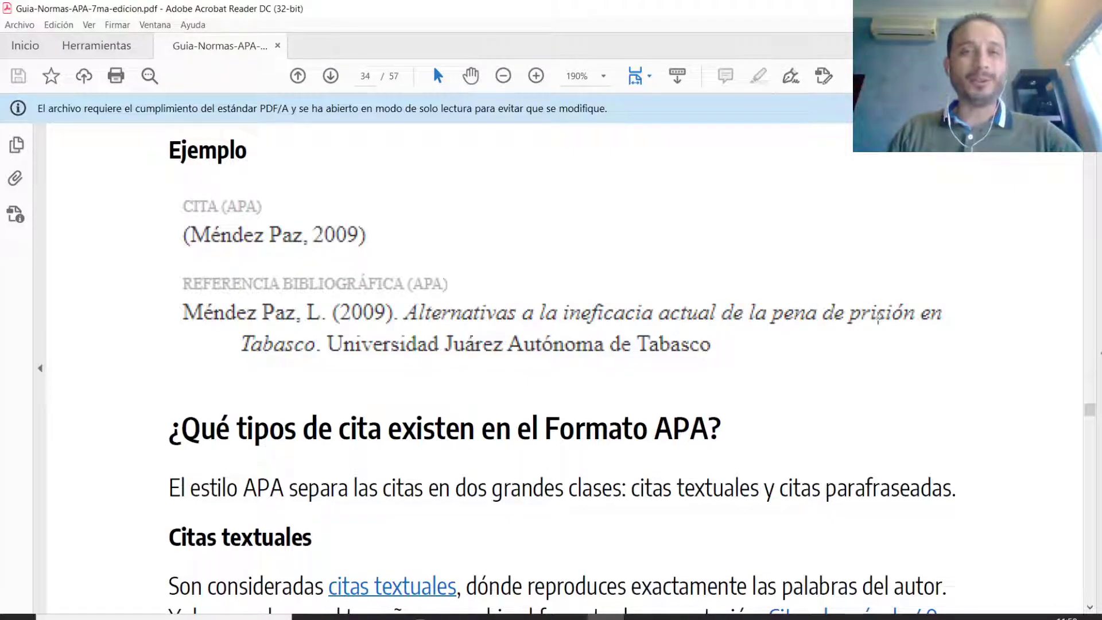
scroll(974, 383, "down", 1)
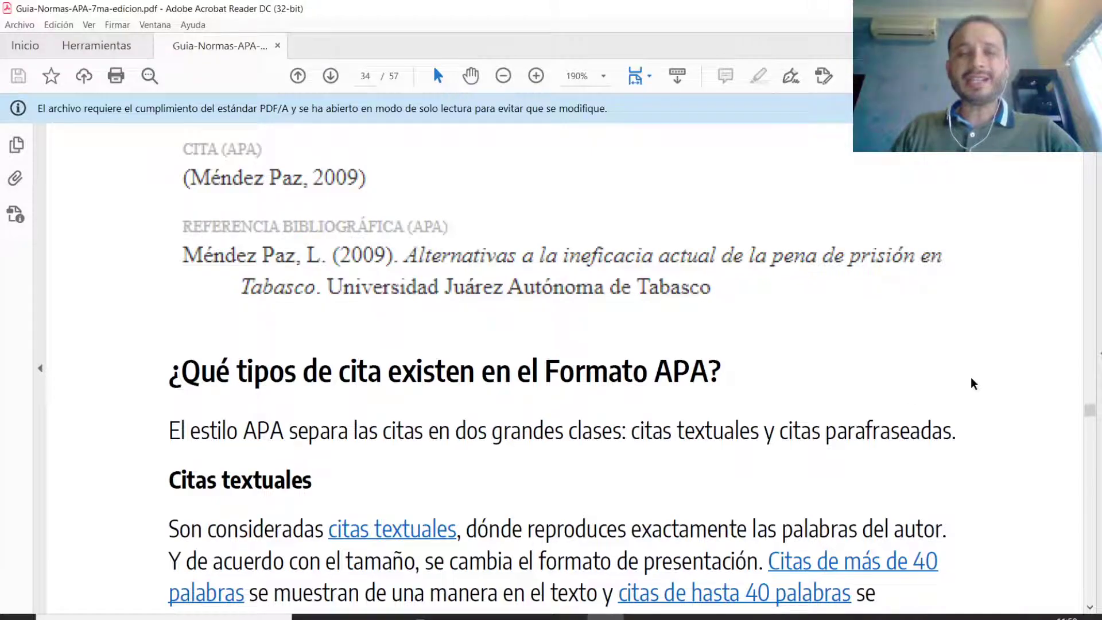
- Read the Citas textuales section and compare it with the example citation above
scroll(972, 379, "down", 3)
scroll(972, 382, "down", 3)
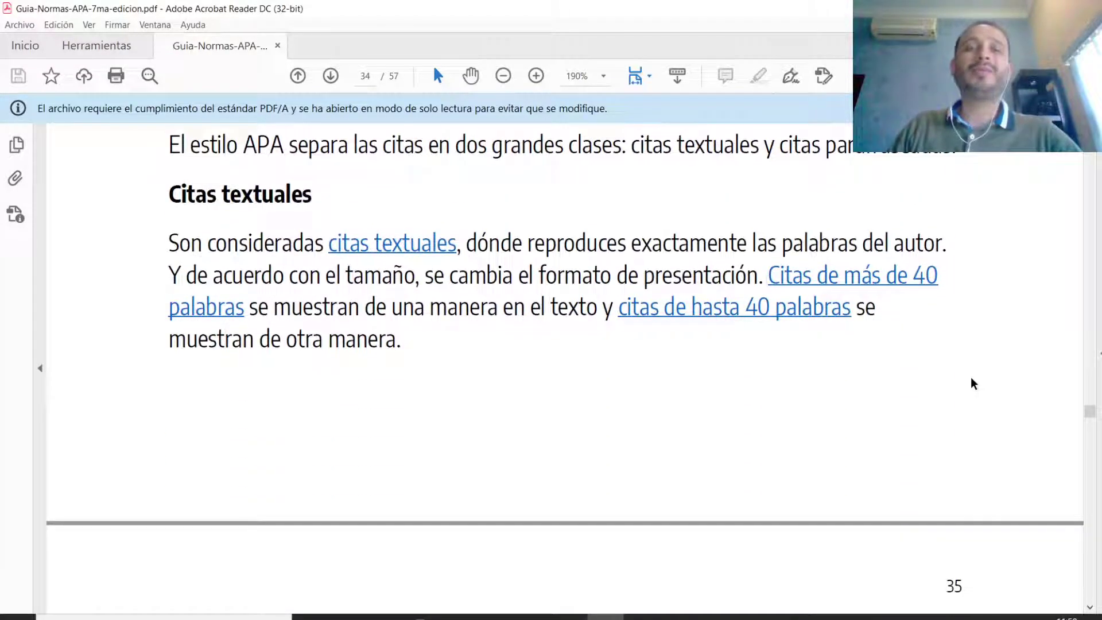
scroll(933, 356, "down", 1)
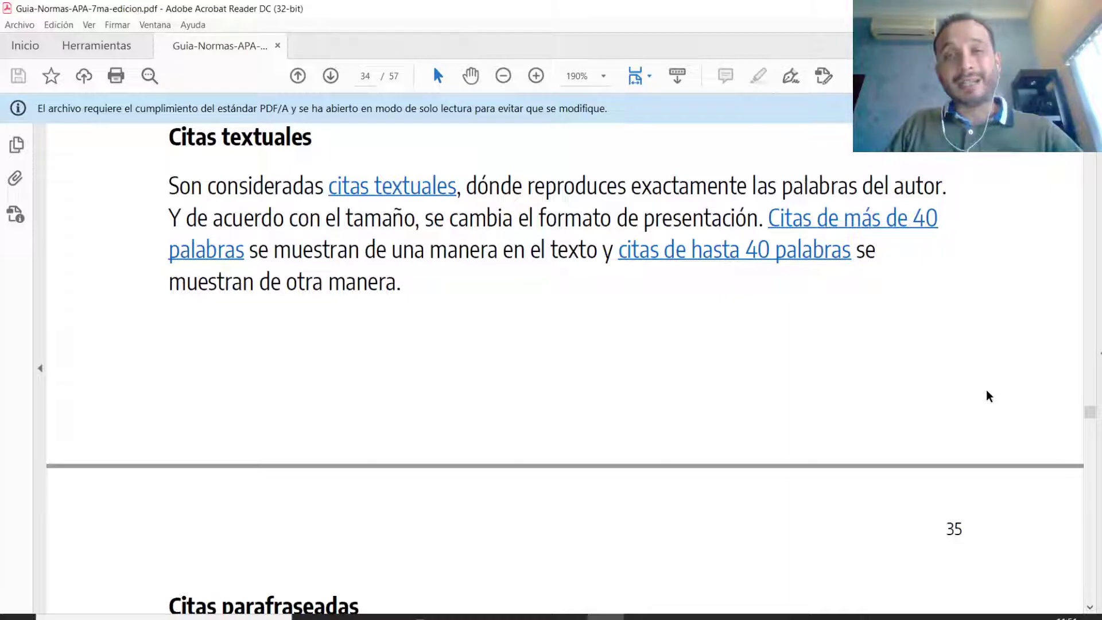
scroll(731, 455, "up", 6)
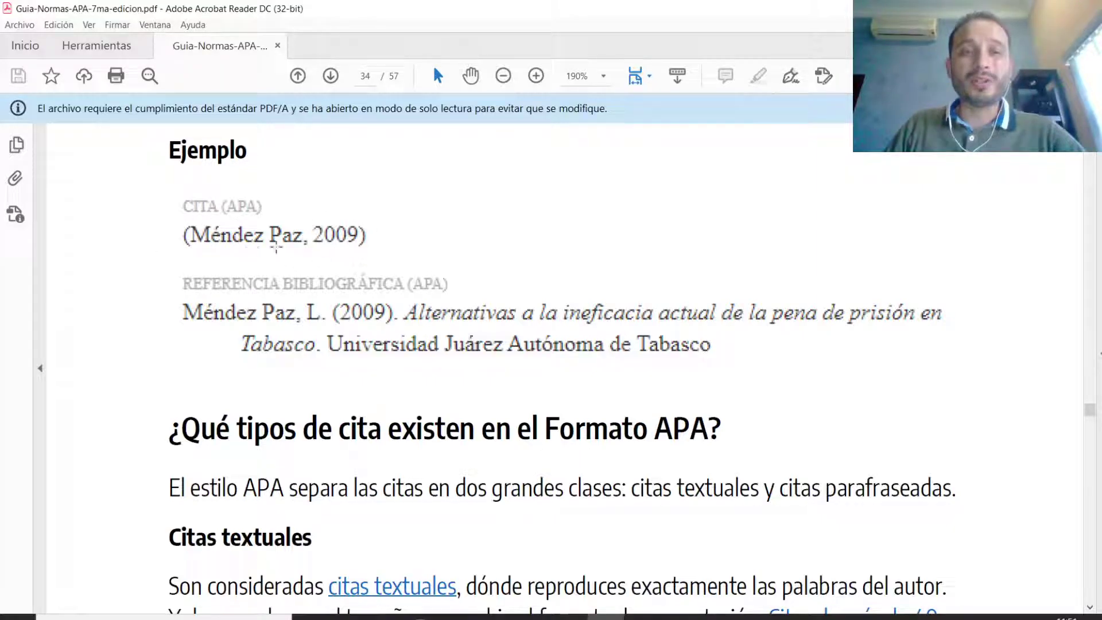
scroll(1004, 409, "down", 6)
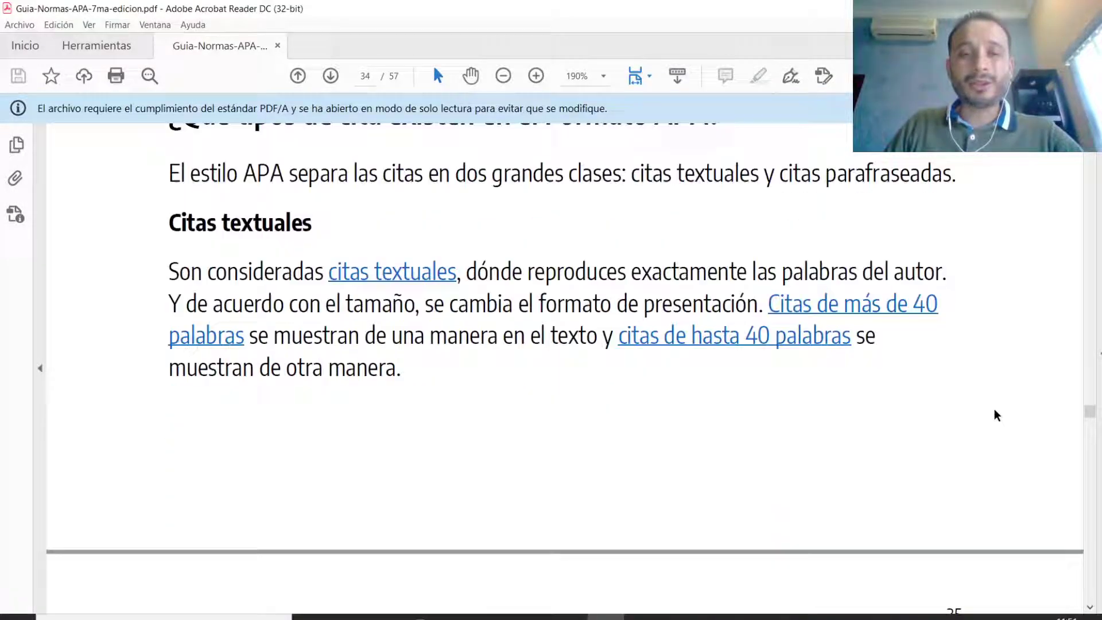
scroll(889, 384, "up", 2)
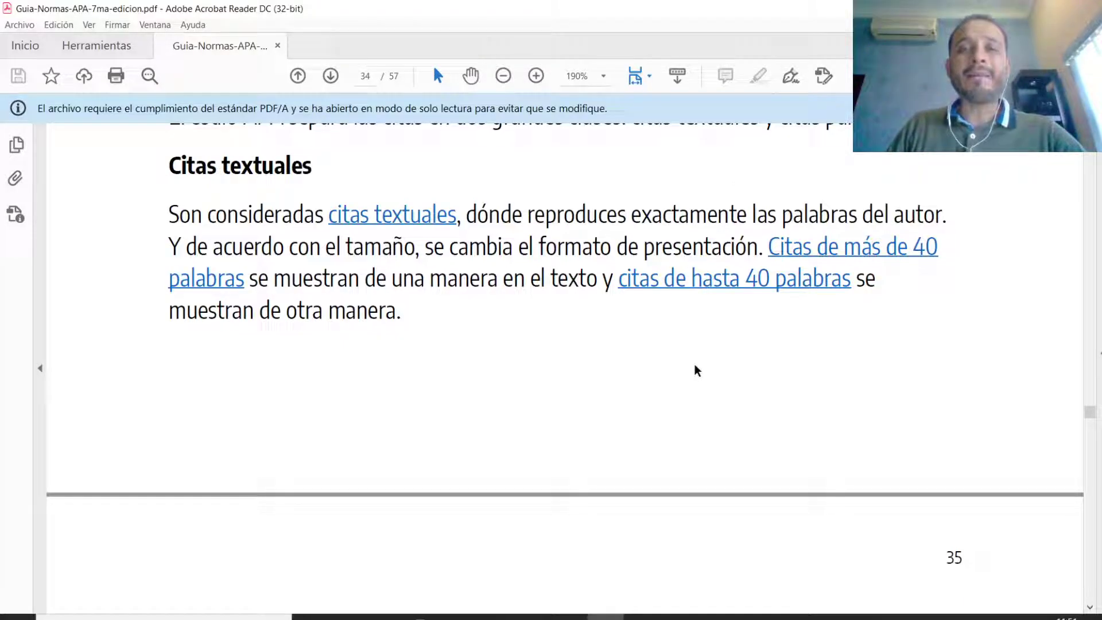
- Read the Citas parafraseadas section and revisit the example citation on the preceding page
scroll(735, 384, "down", 8)
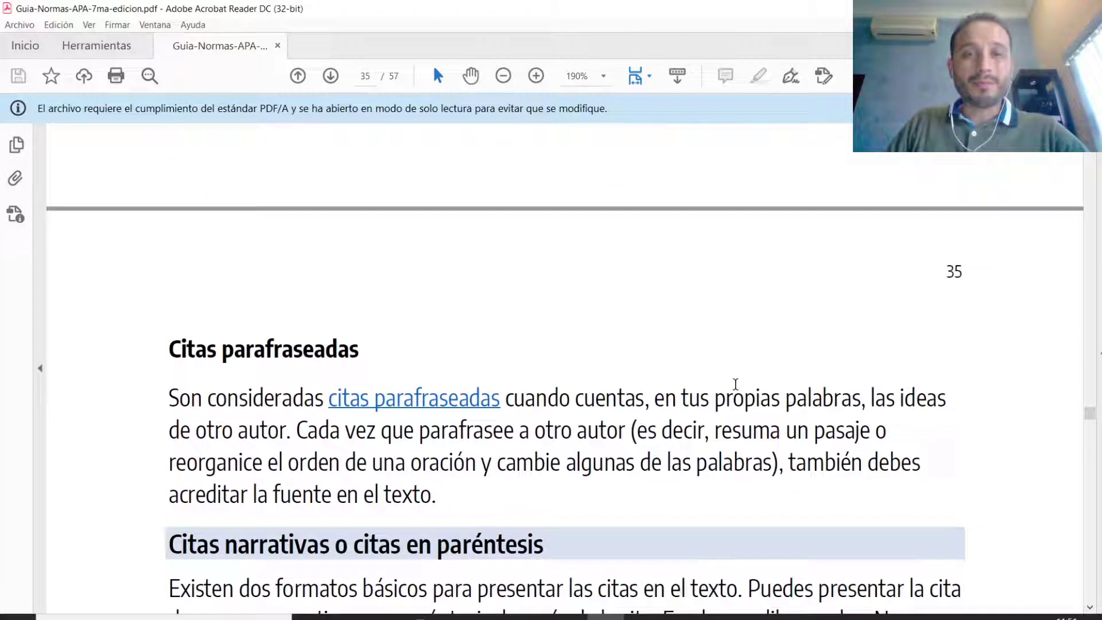
scroll(736, 391, "down", 1)
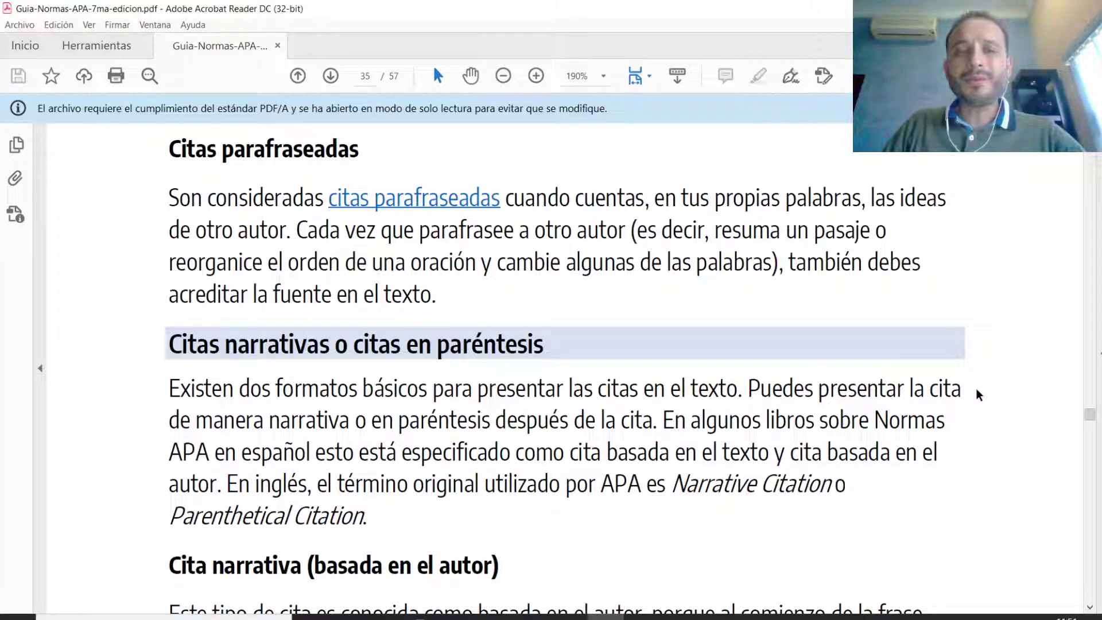
scroll(977, 390, "up", 15)
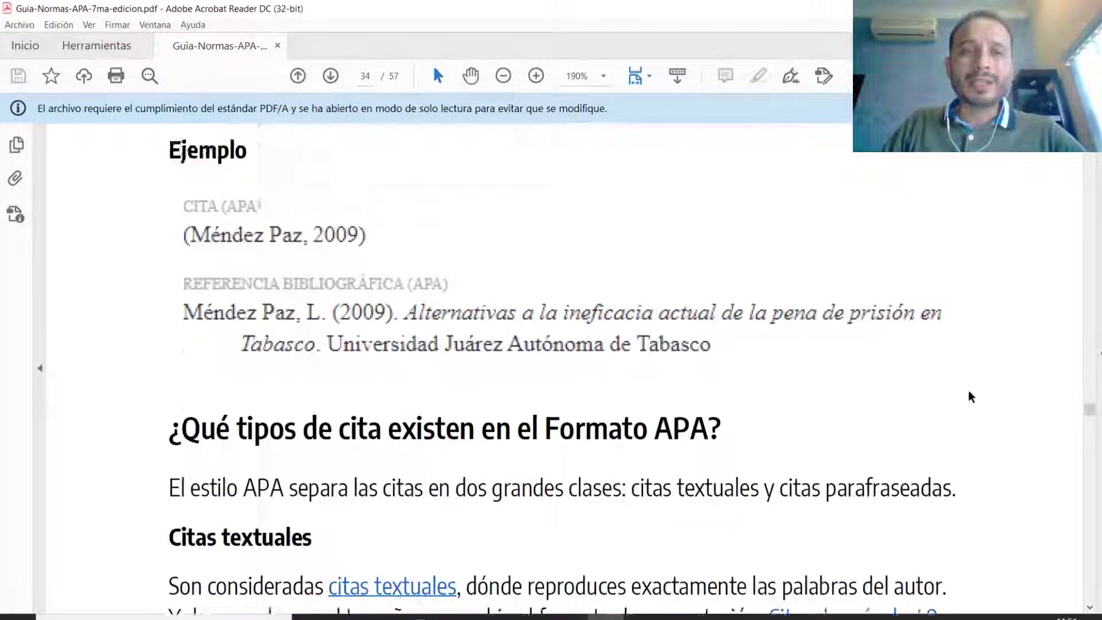
scroll(918, 344, "down", 15)
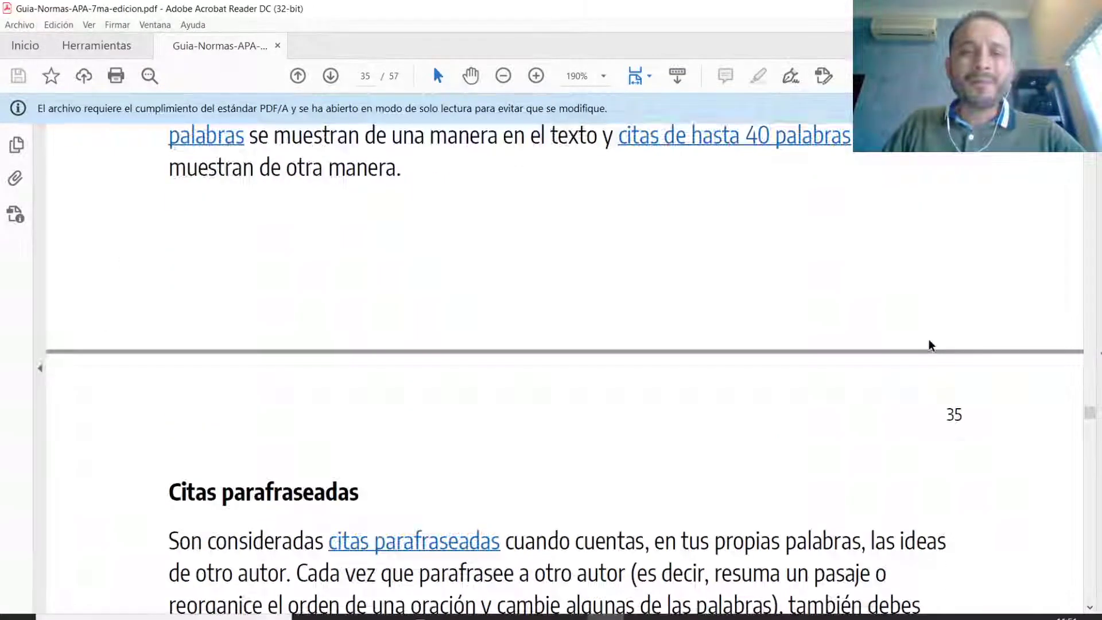
- Examine the narrative and parenthetical citation formats with their examples, through the section on other valid ways to write a citation
scroll(899, 351, "down", 4)
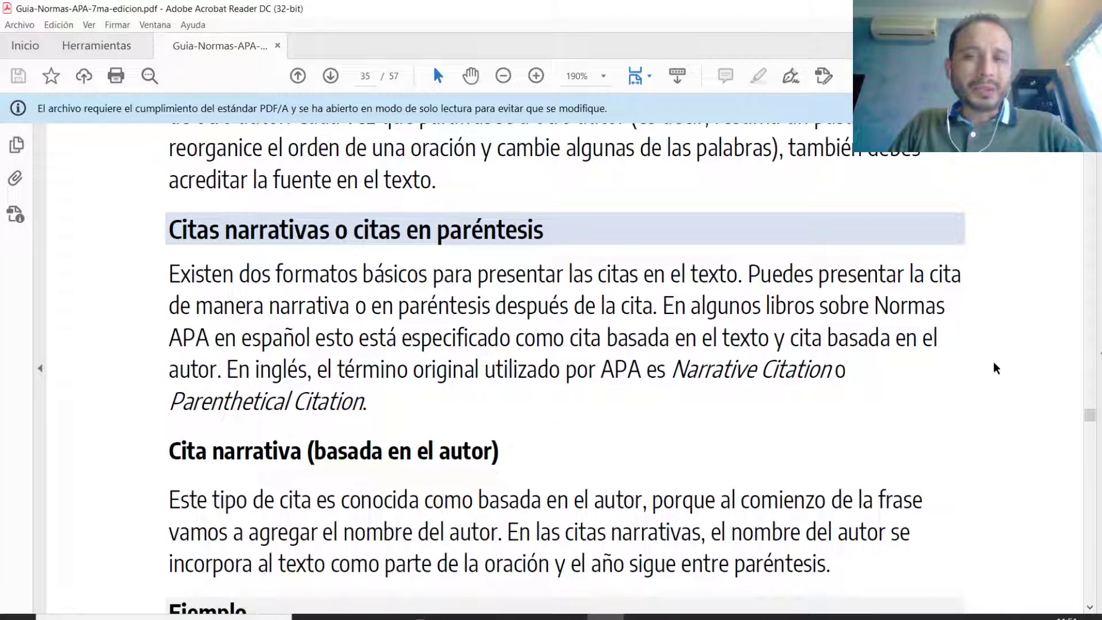
scroll(998, 374, "down", 6)
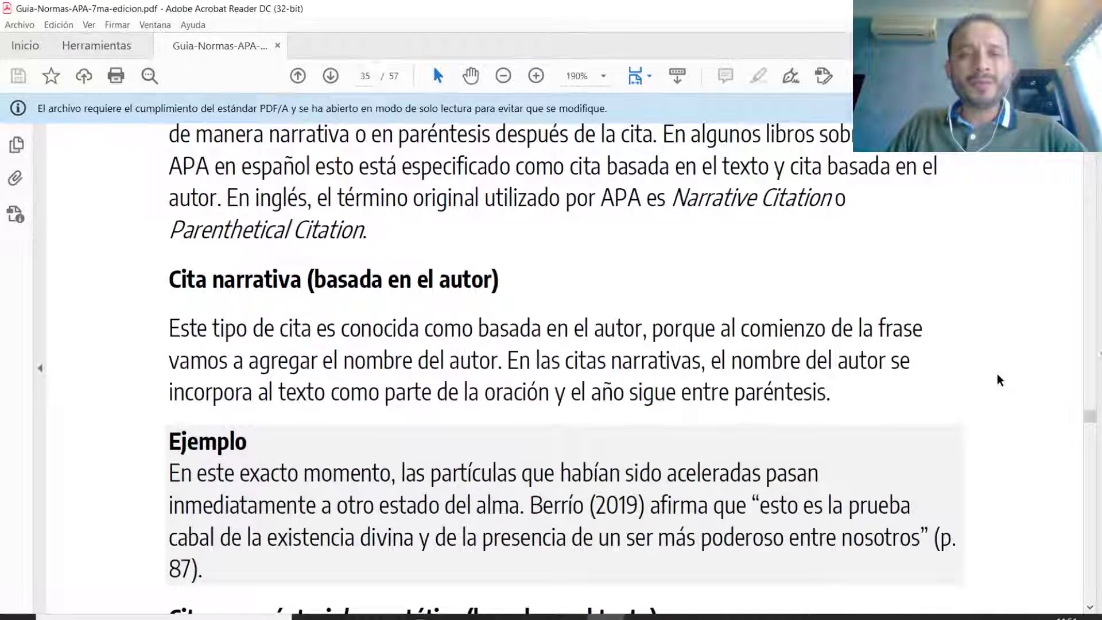
scroll(997, 378, "down", 1)
scroll(997, 379, "down", 2)
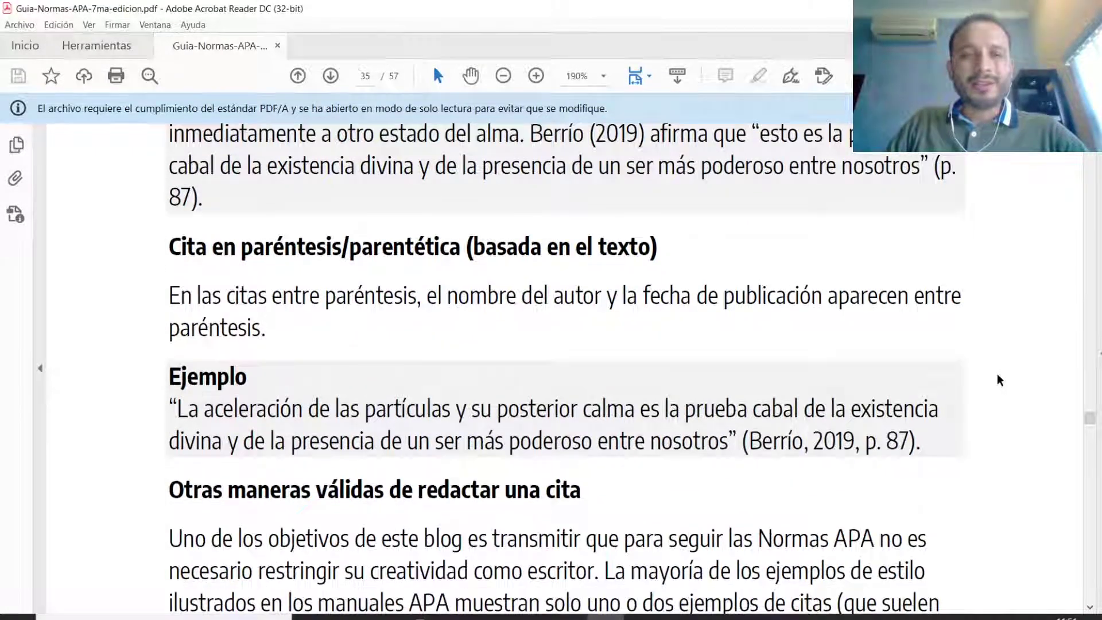
scroll(998, 378, "down", 3)
scroll(583, 280, "down", 6)
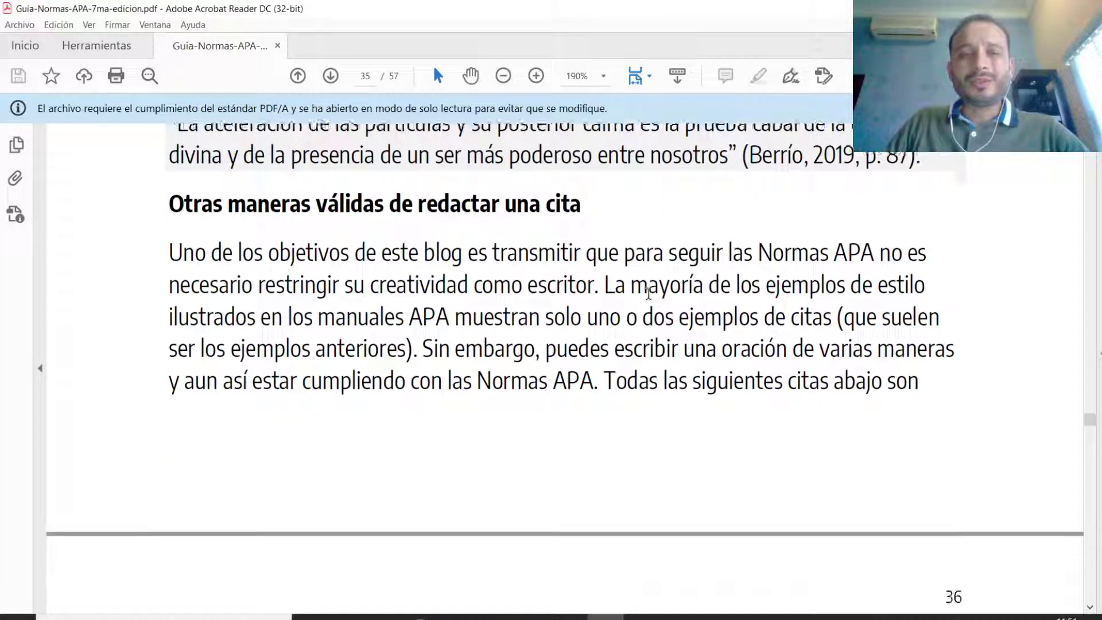
- Examine Ejemplo 1 to 5 on page 36, briefly selecting the year and author at the start of Ejemplo 2
scroll(655, 305, "down", 8)
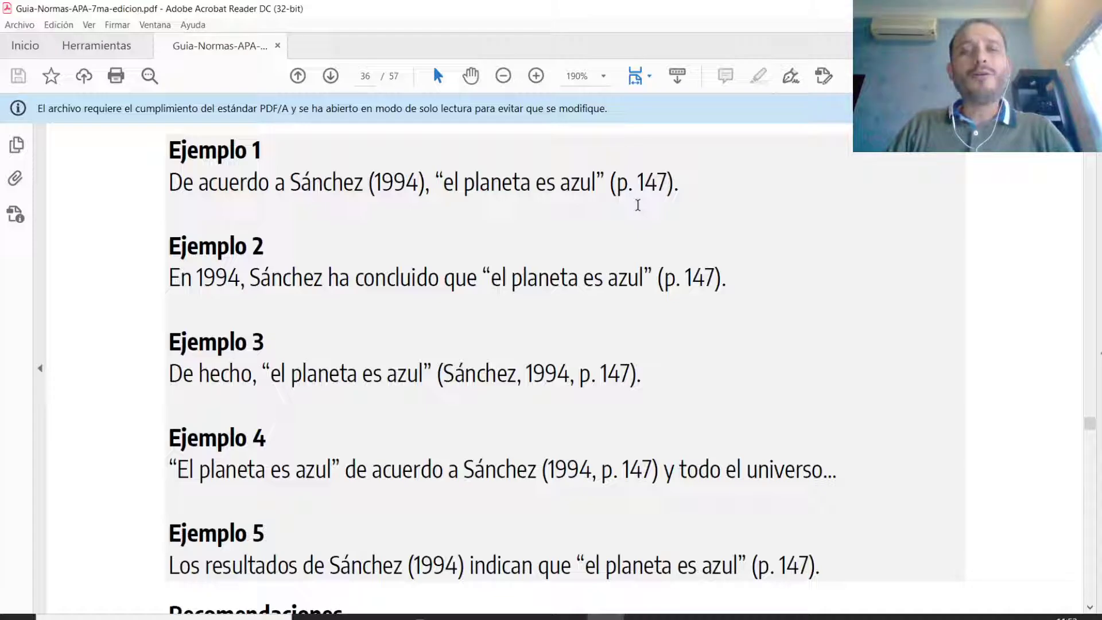
left_click_drag(170, 279, 329, 282)
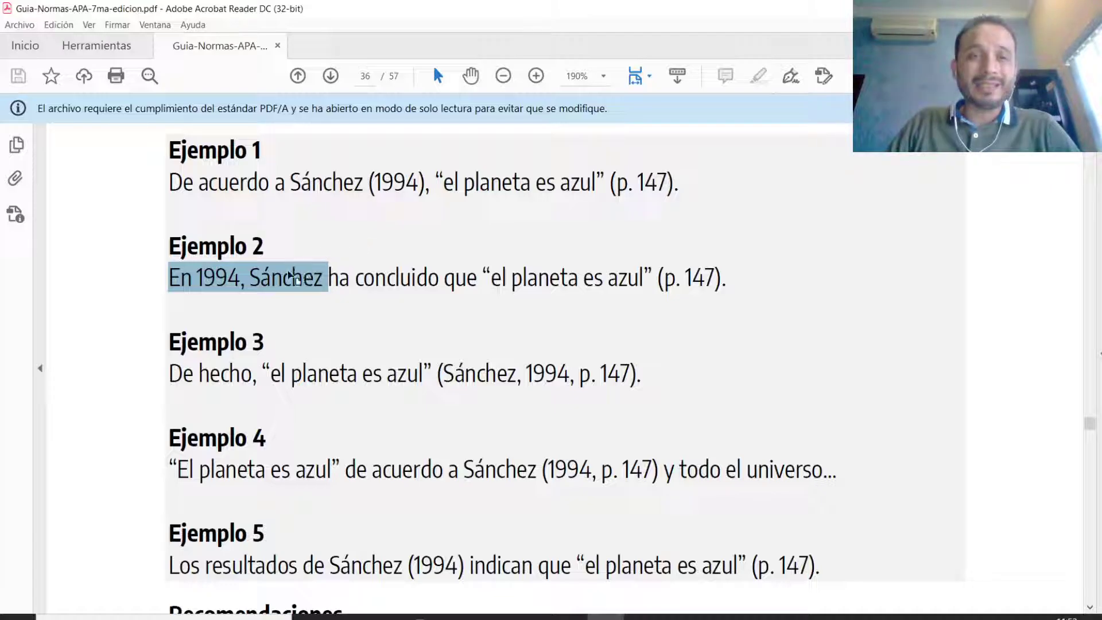
left_click(225, 282)
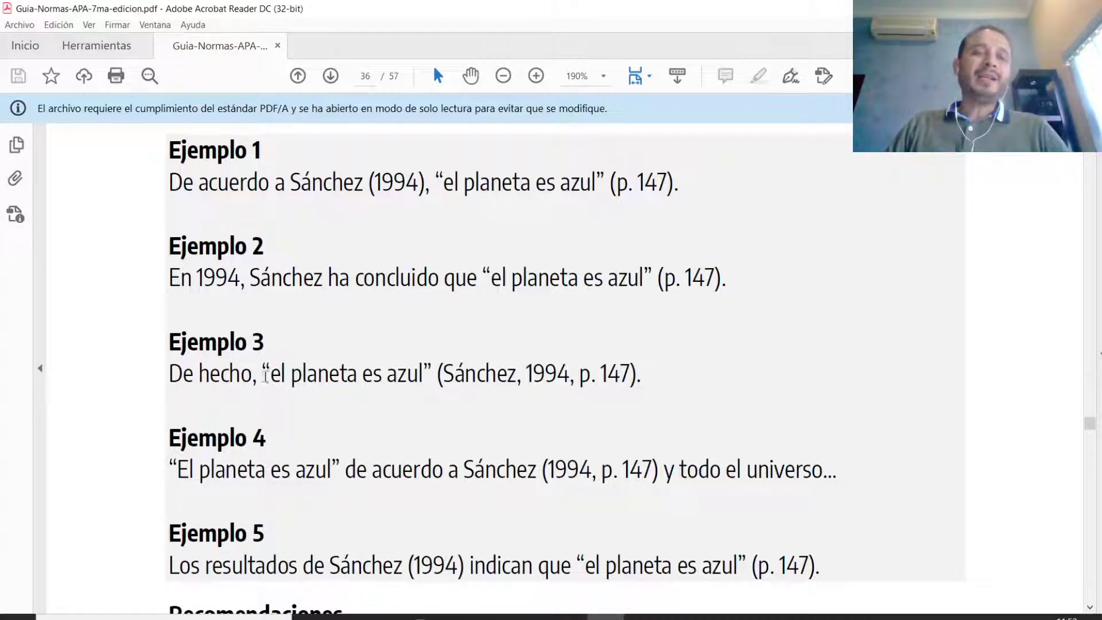
scroll(509, 410, "down", 3)
scroll(800, 438, "up", 3)
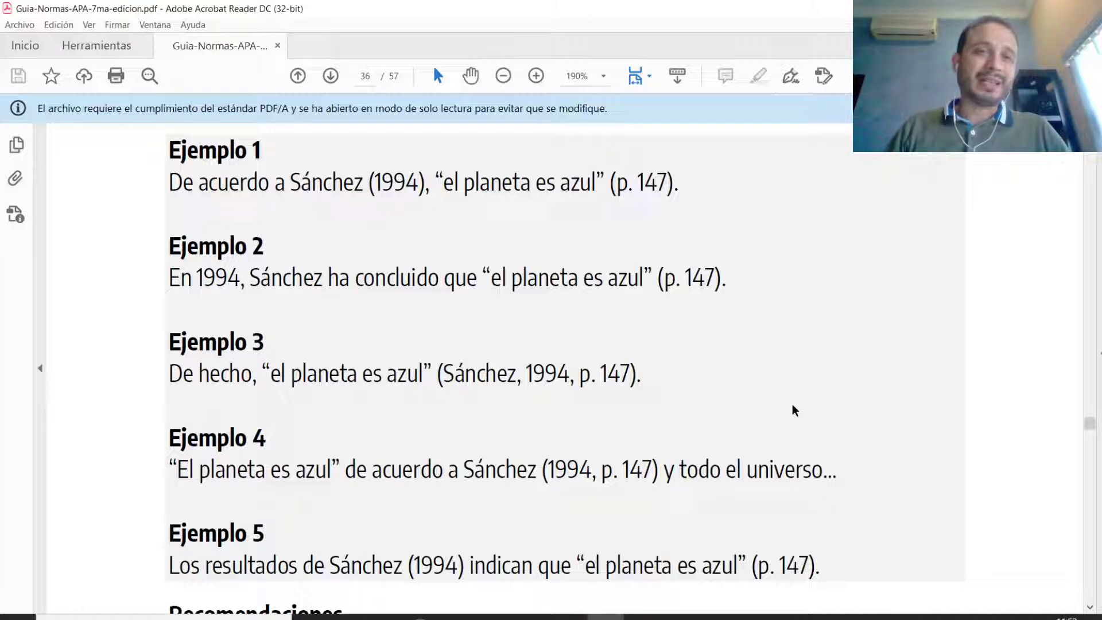
- Review Ejemplo 1 to 5 on page 36 once more and continue to the Recomendaciones on citing sources
scroll(784, 366, "down", 2)
scroll(784, 366, "down", 5)
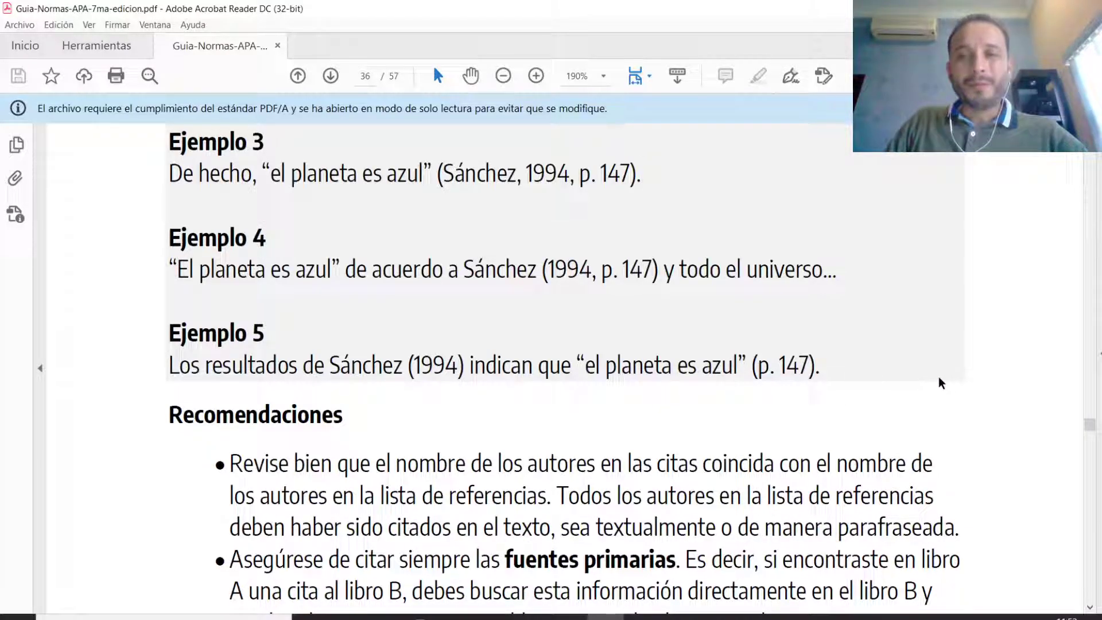
scroll(1011, 390, "up", 6)
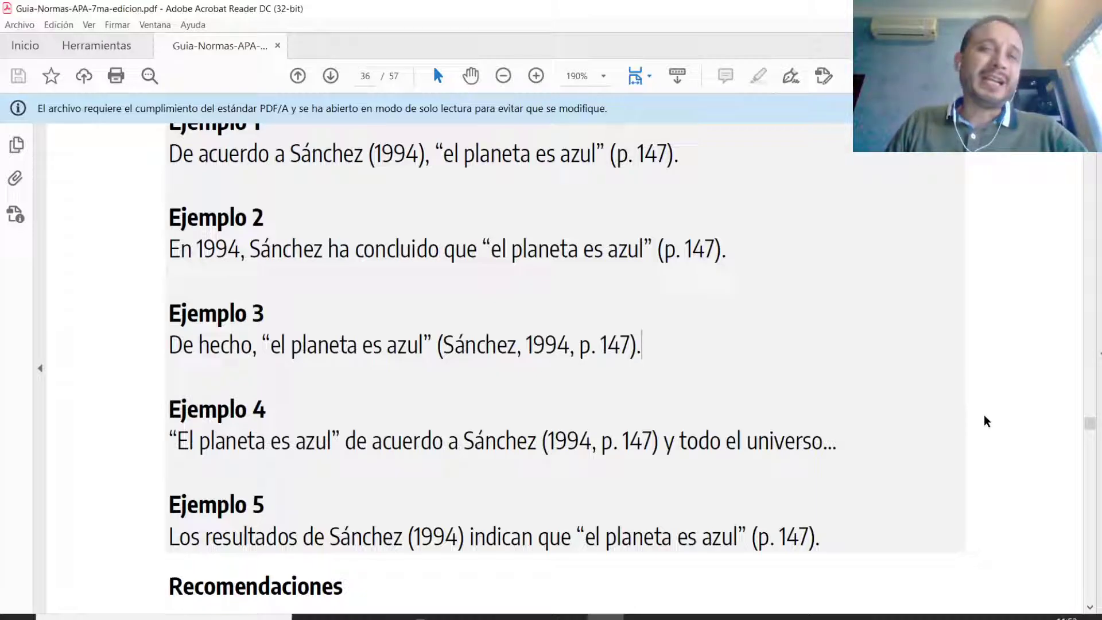
scroll(984, 415, "down", 10)
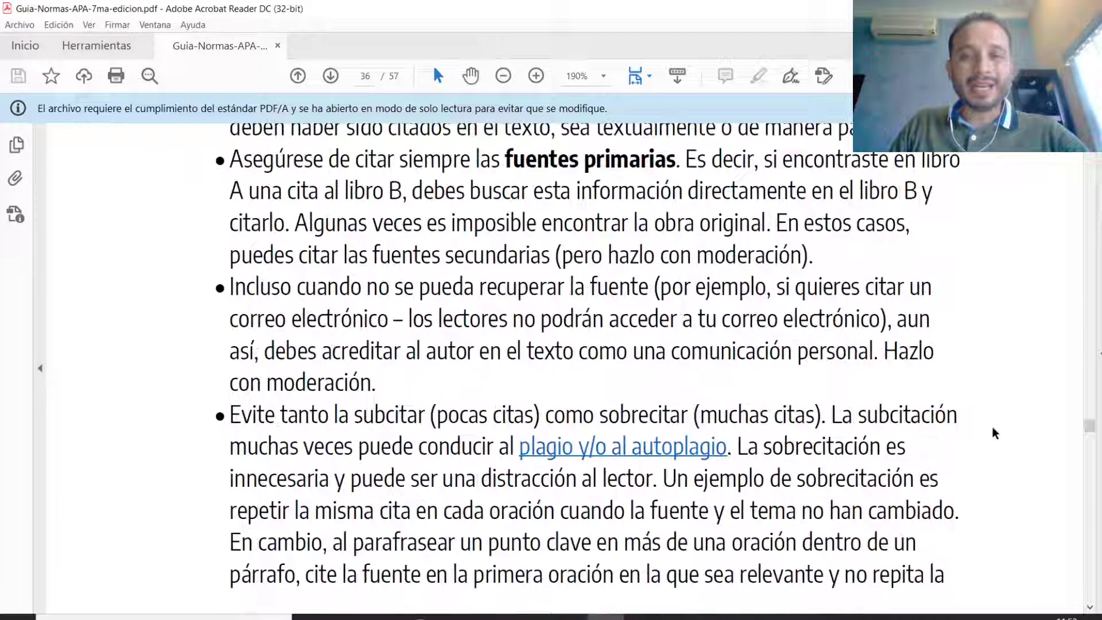
- Skim pages 37 and 38 covering the AAAC citation examples, number of authors, Citas secundarias and comunicaciones personales
scroll(993, 432, "down", 15)
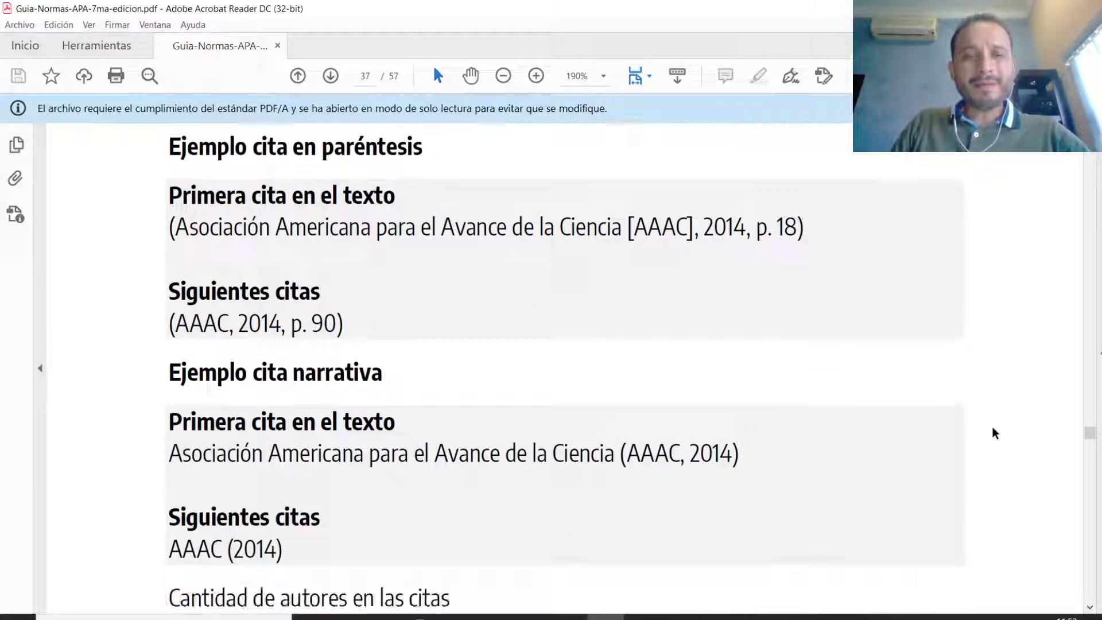
scroll(701, 344, "down", 8)
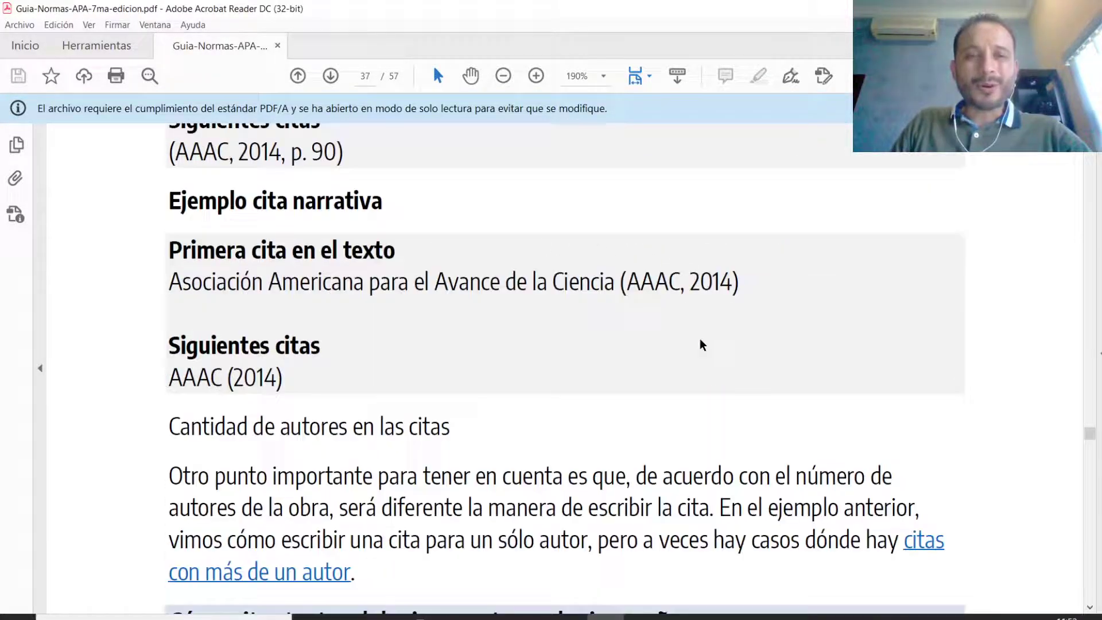
scroll(830, 376, "down", 12)
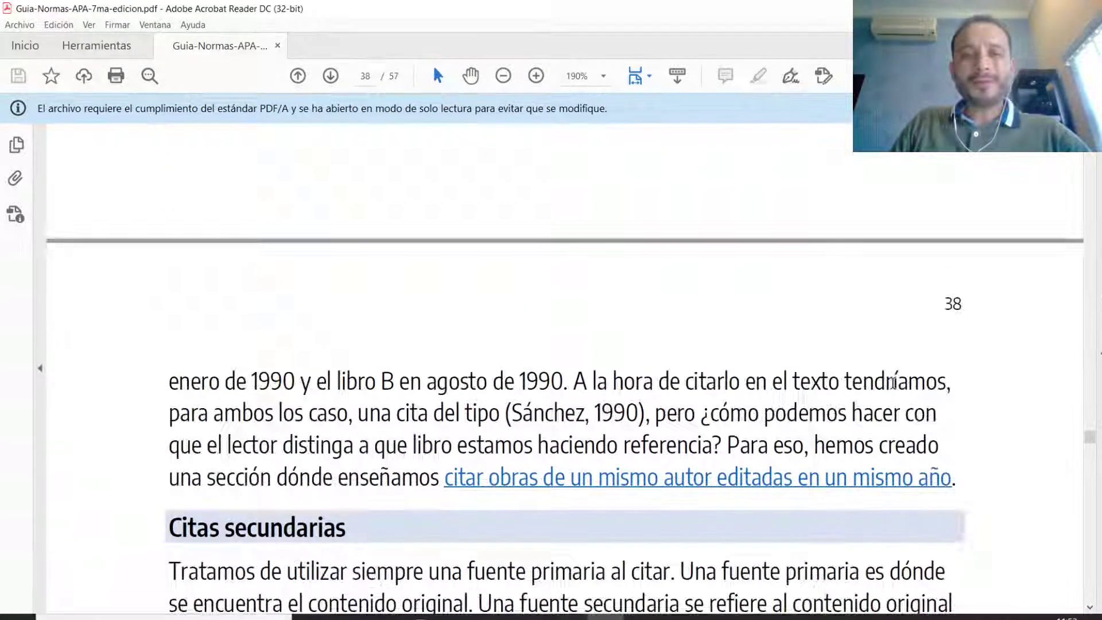
scroll(900, 391, "down", 12)
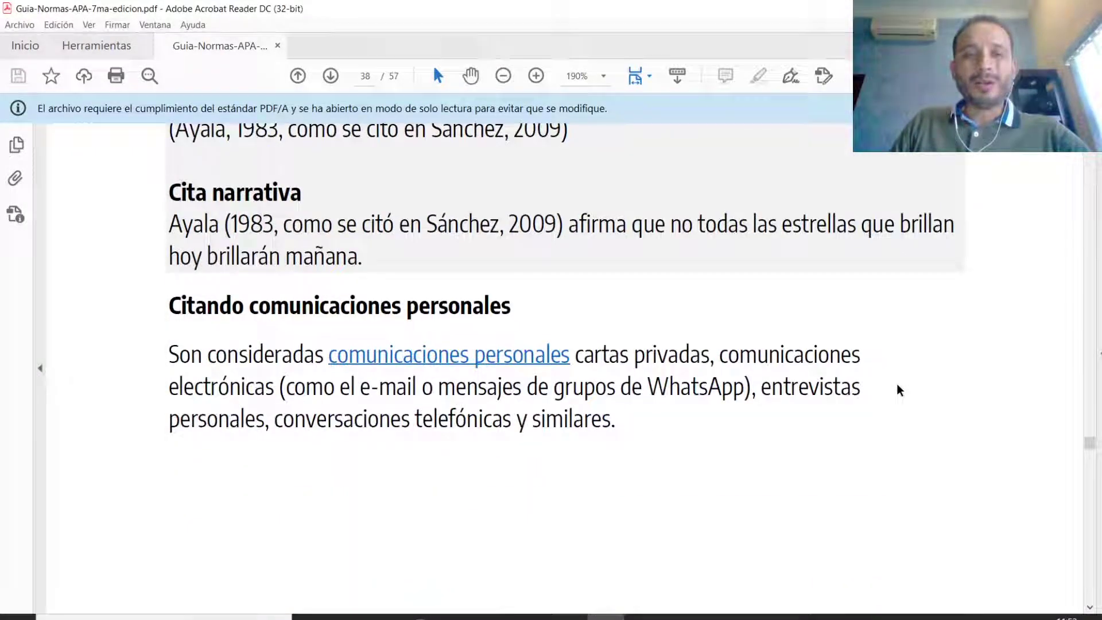
- Skim from Citas Parafraseadas through Citas con menos de 40 palabras to the start of the Referencias chapter
scroll(910, 391, "down", 12)
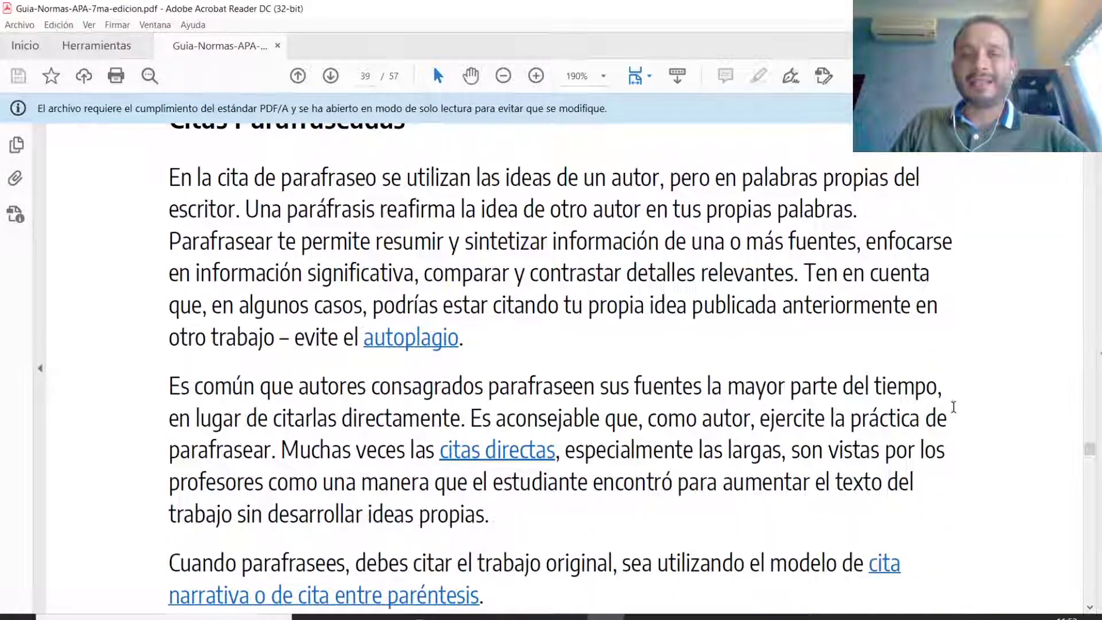
scroll(952, 407, "down", 12)
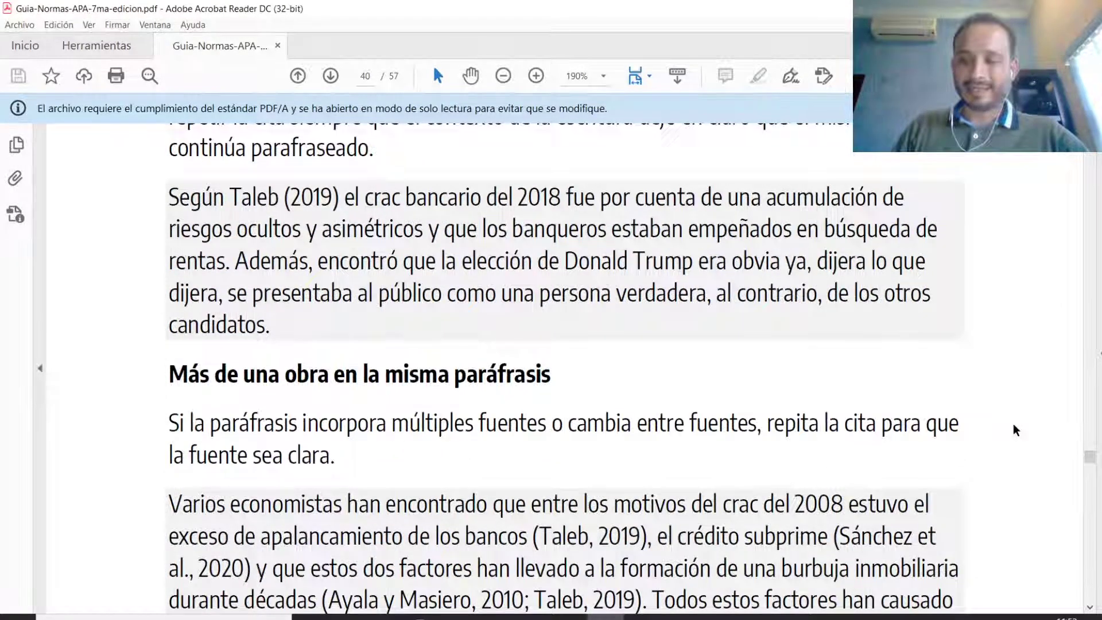
scroll(1013, 425, "down", 12)
scroll(1014, 424, "down", 18)
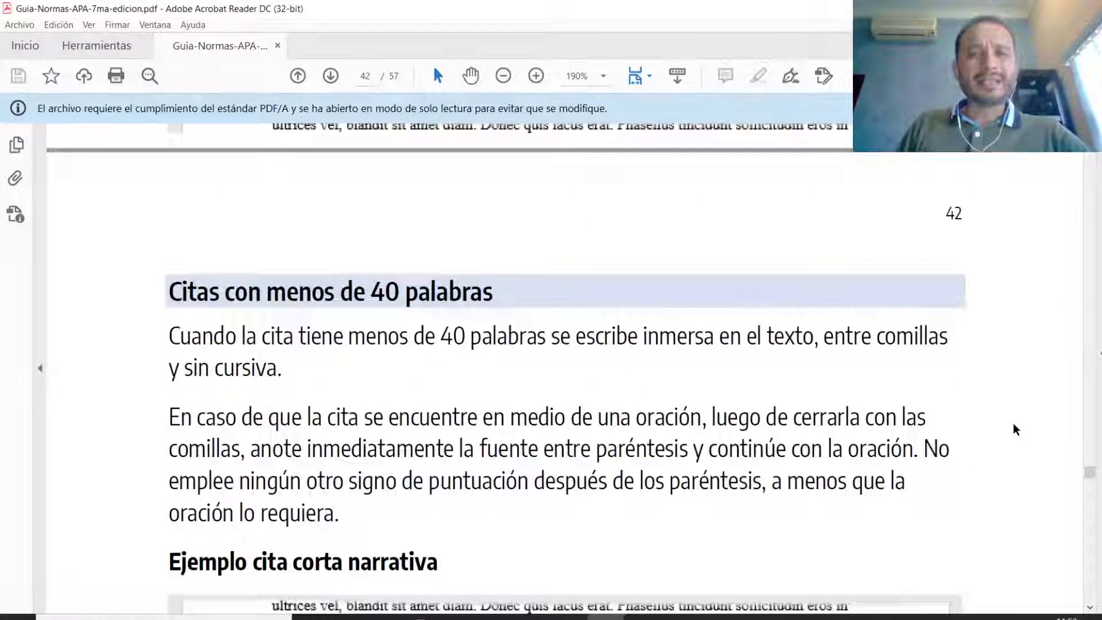
scroll(1014, 424, "down", 15)
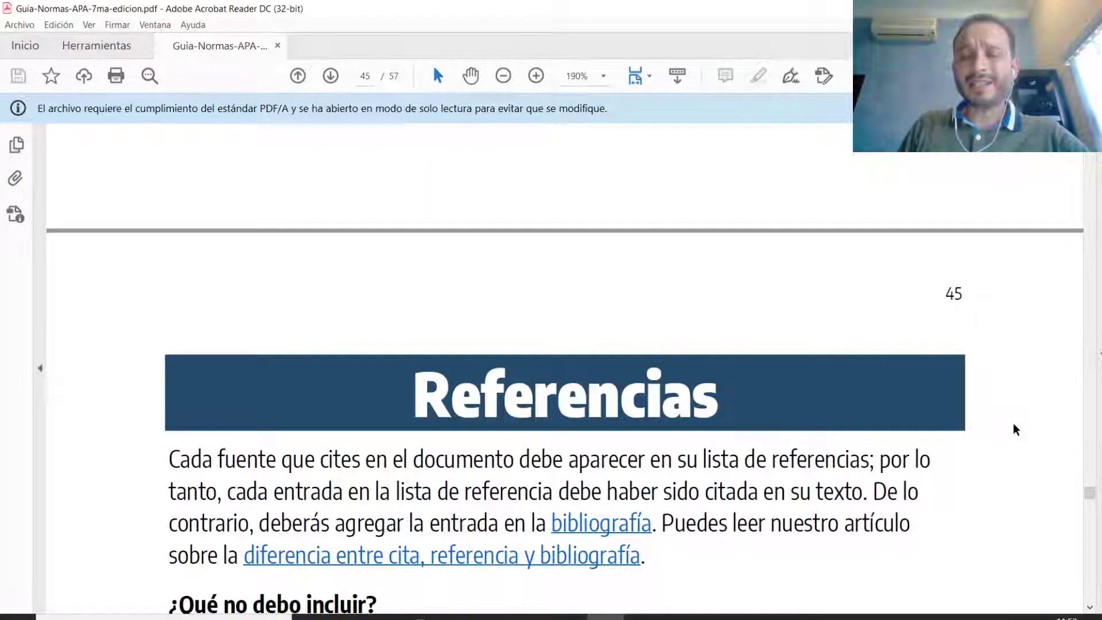
- Examine the sample reference list on page 46 and the hanging indent rule for its entries
scroll(1013, 424, "down", 15)
scroll(1013, 423, "down", 8)
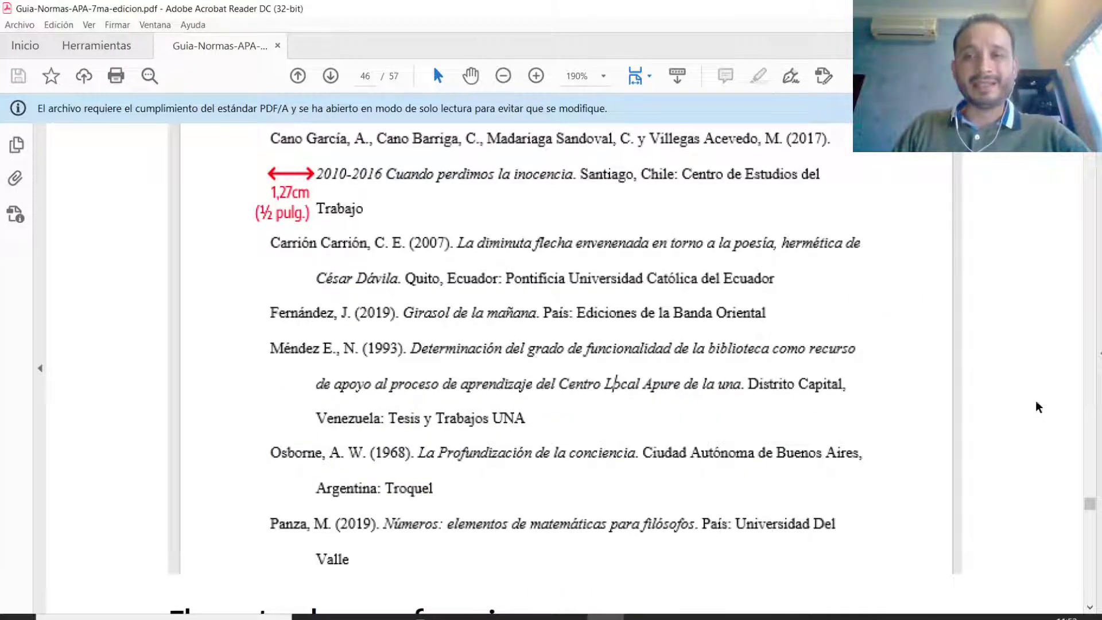
scroll(988, 401, "up", 5)
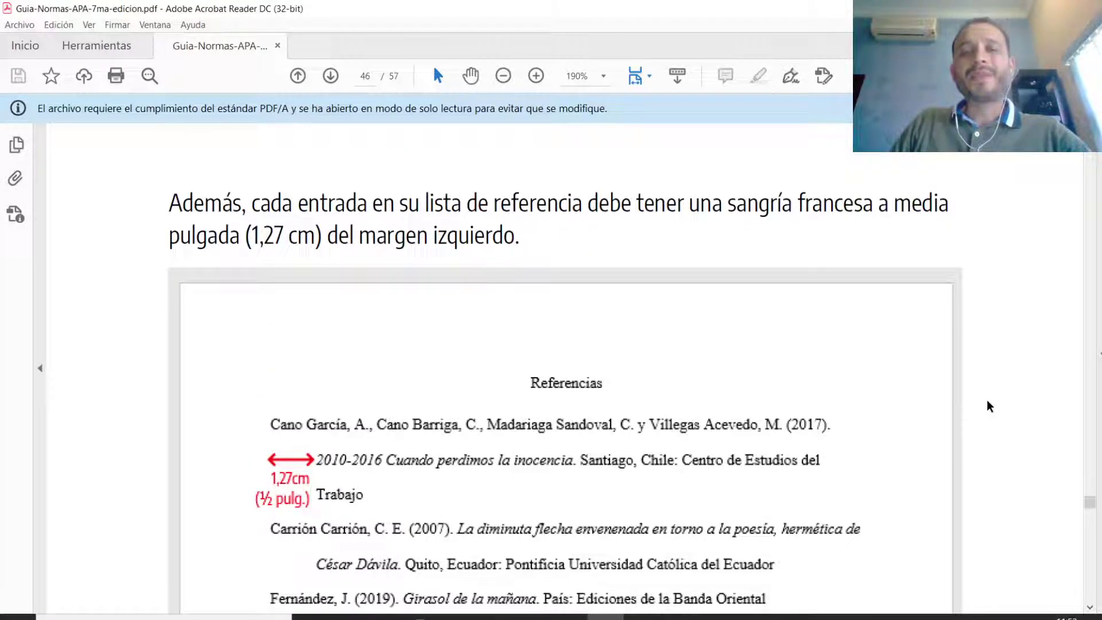
scroll(987, 402, "down", 2)
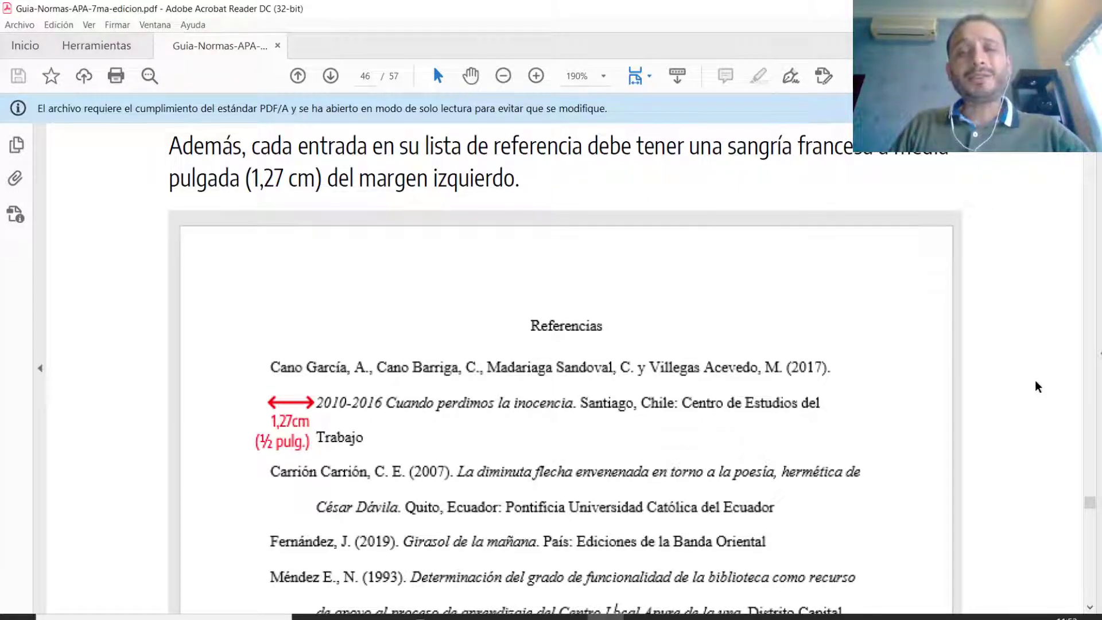
scroll(1035, 380, "down", 1)
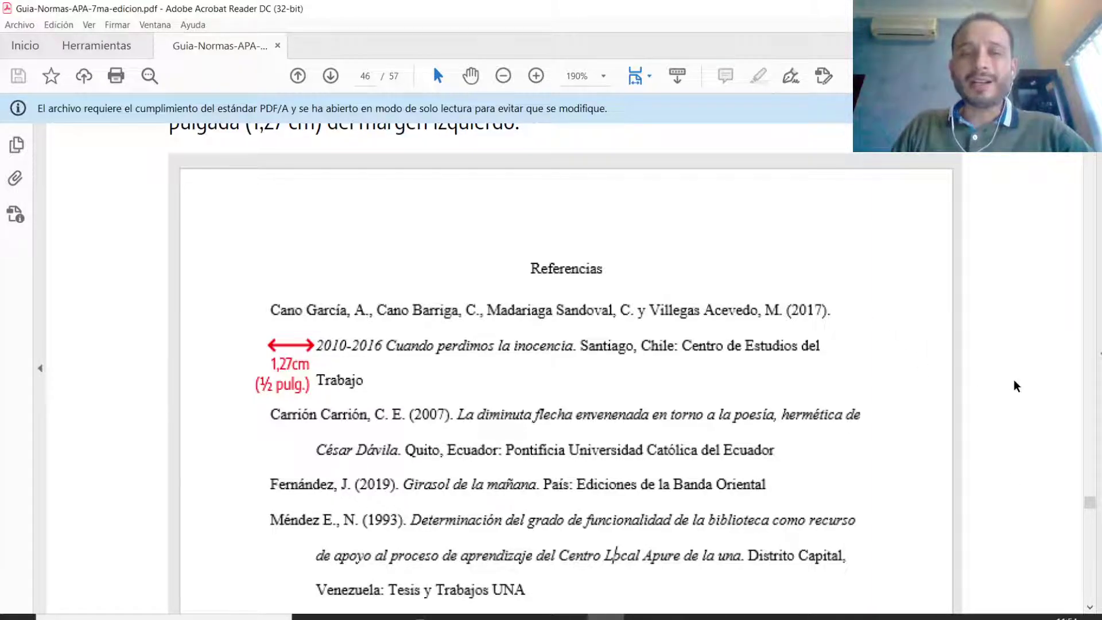
scroll(1014, 381, "down", 2)
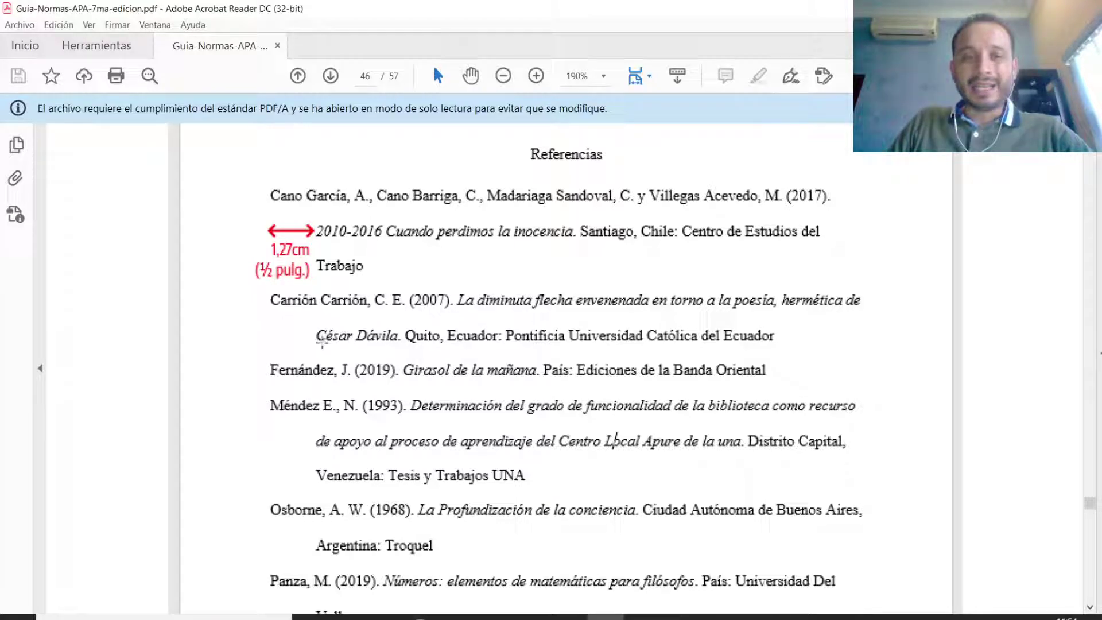
scroll(325, 430, "down", 3)
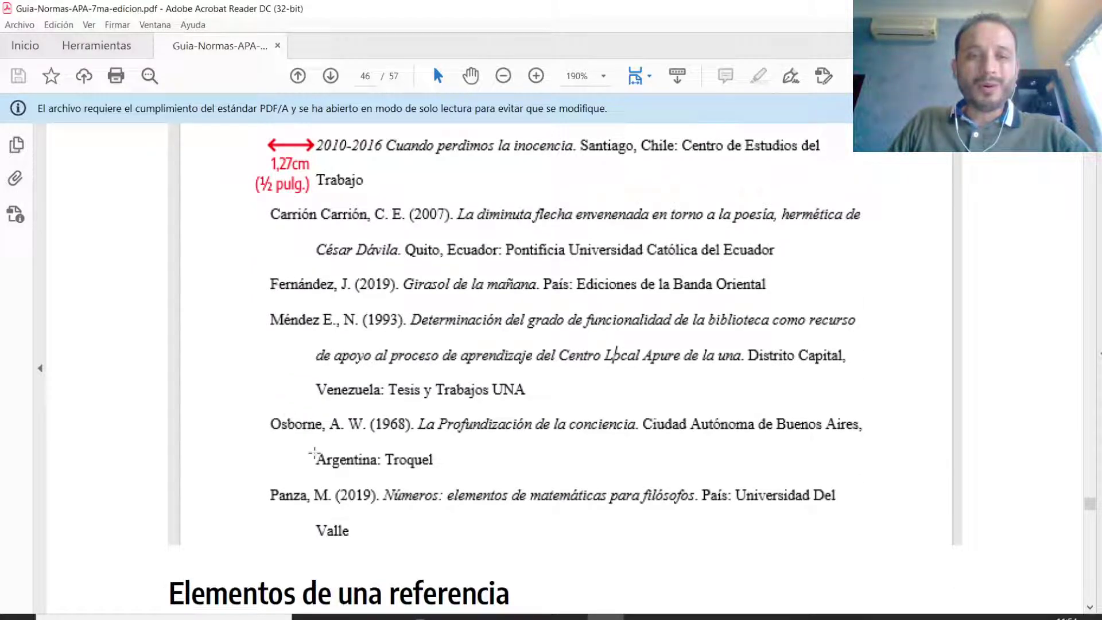
scroll(1018, 393, "up", 3)
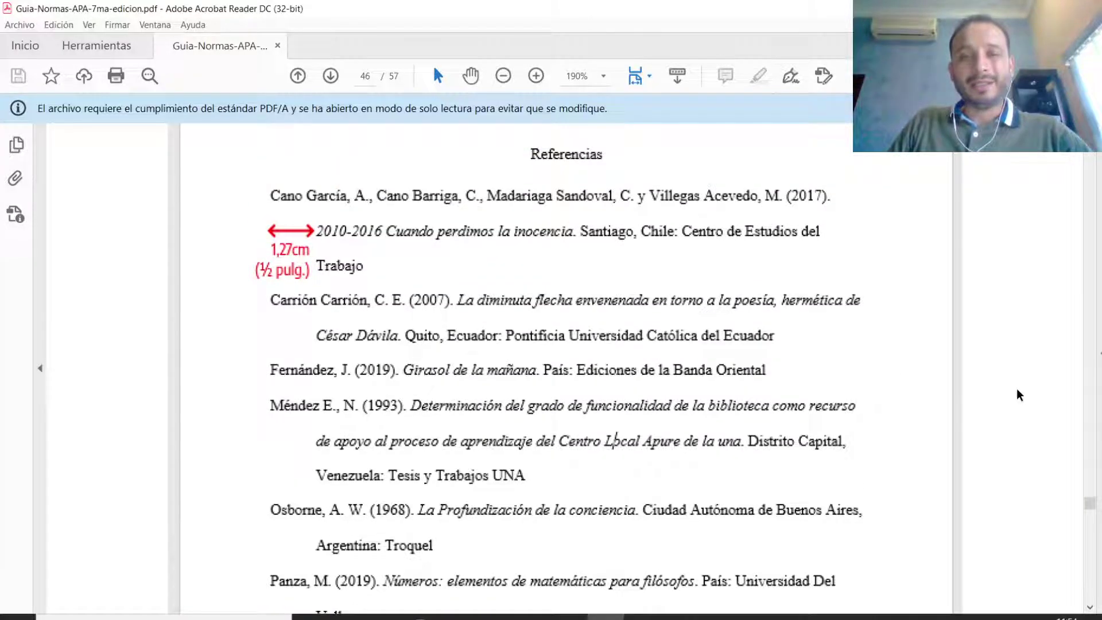
- Examine the Elementos de una referencia section and its annotated diagram of author, date, title and source
scroll(1001, 362, "down", 10)
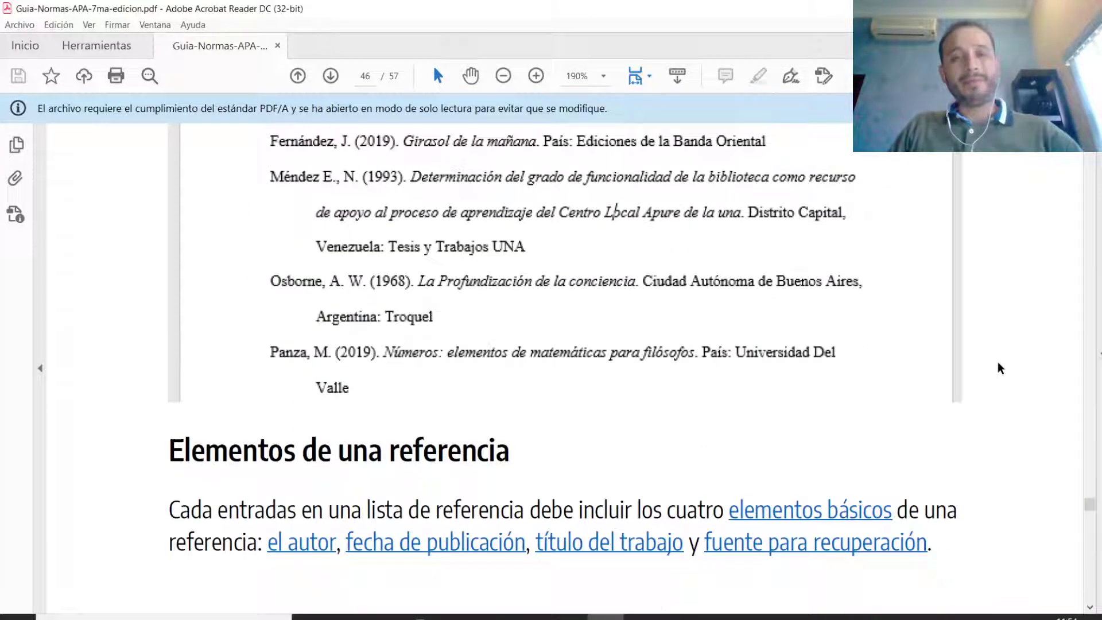
scroll(998, 361, "down", 1)
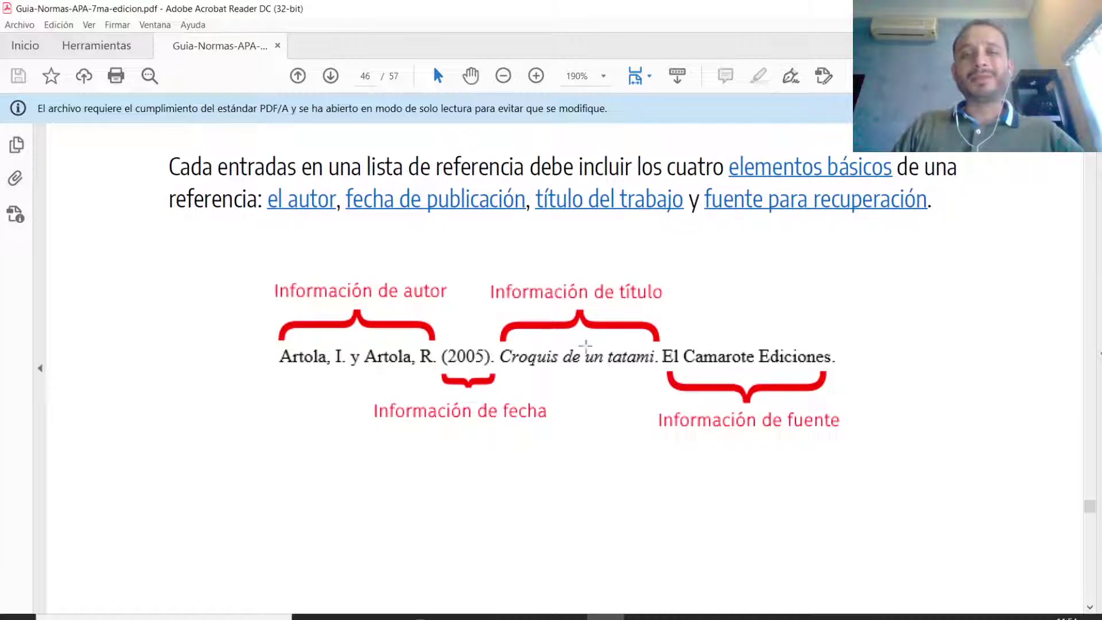
scroll(895, 401, "down", 2)
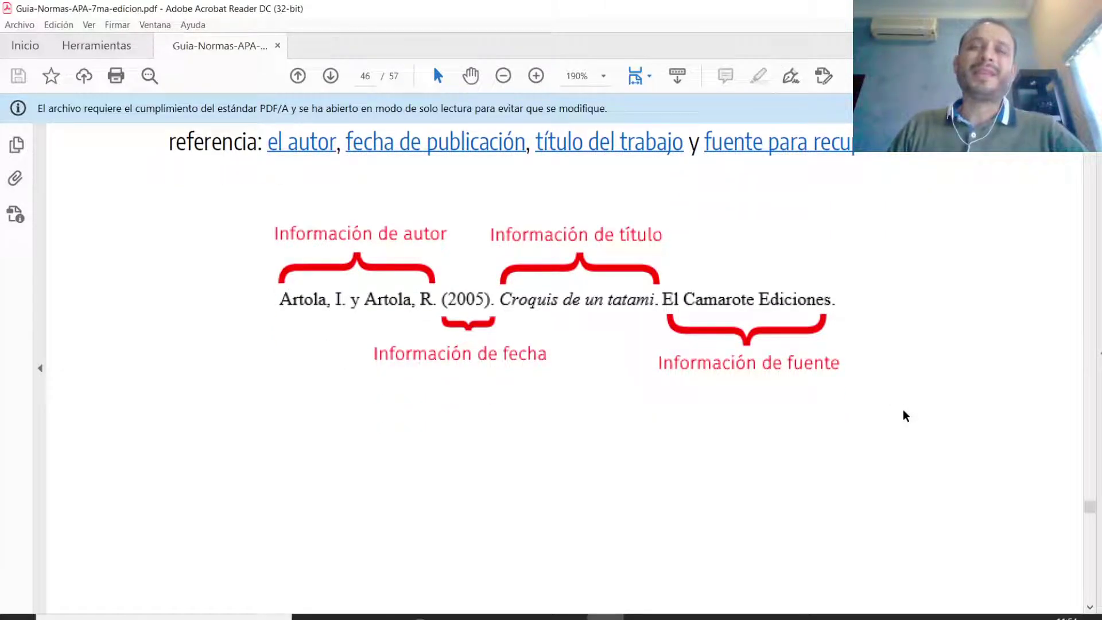
scroll(903, 408, "down", 2)
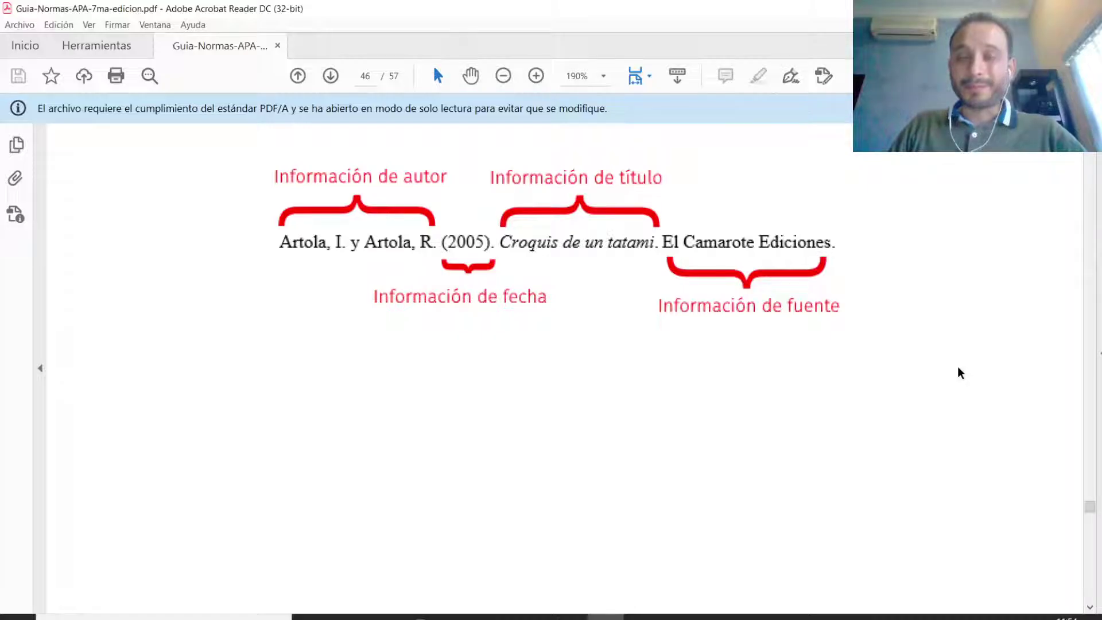
- Read page 47 on incomplete references, list ordering and references with up to or more than twenty authors
scroll(957, 367, "down", 8)
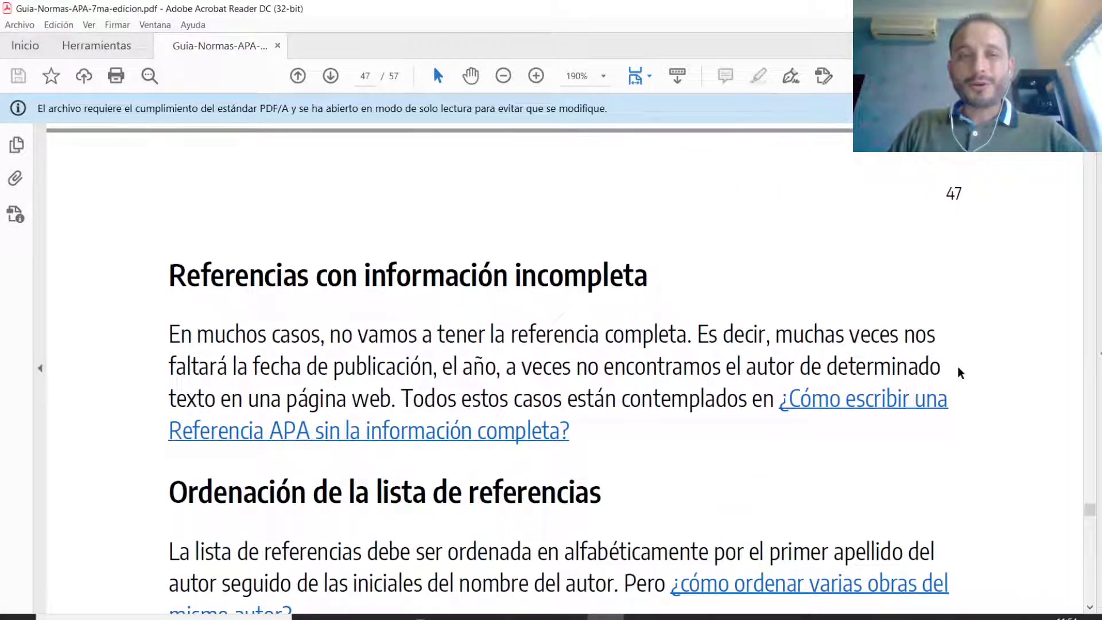
scroll(958, 368, "down", 9)
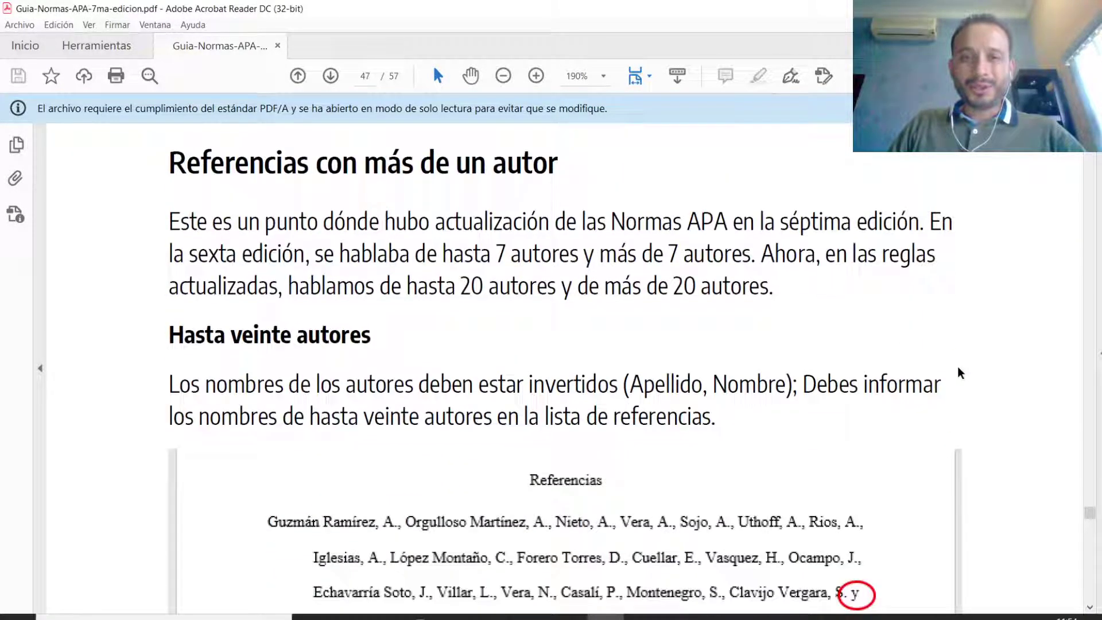
scroll(957, 368, "down", 5)
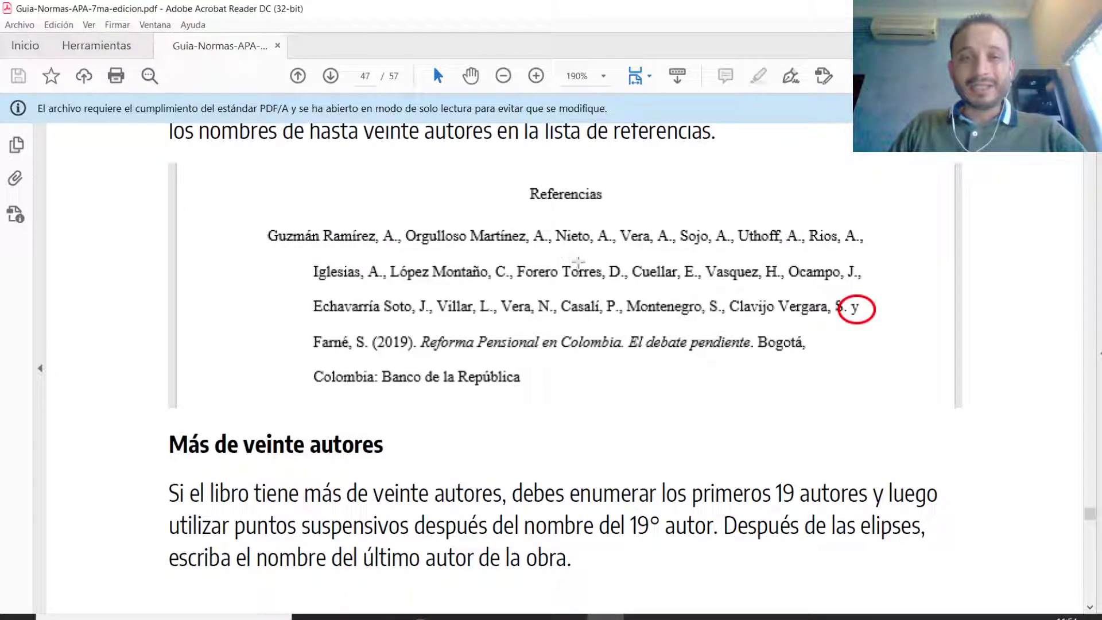
scroll(913, 338, "up", 1)
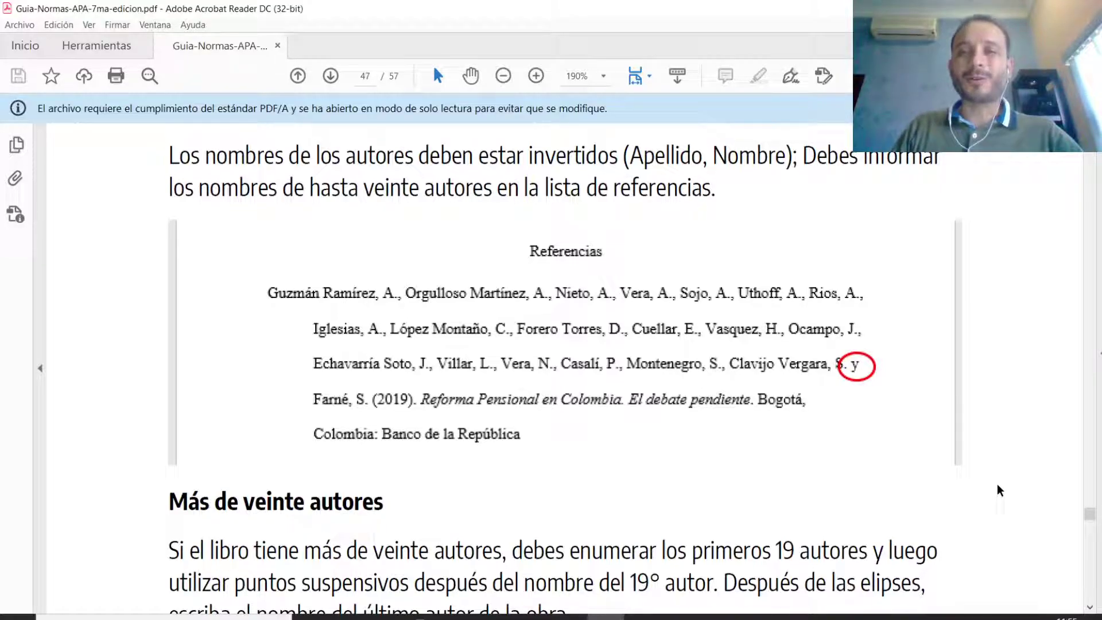
scroll(999, 489, "down", 10)
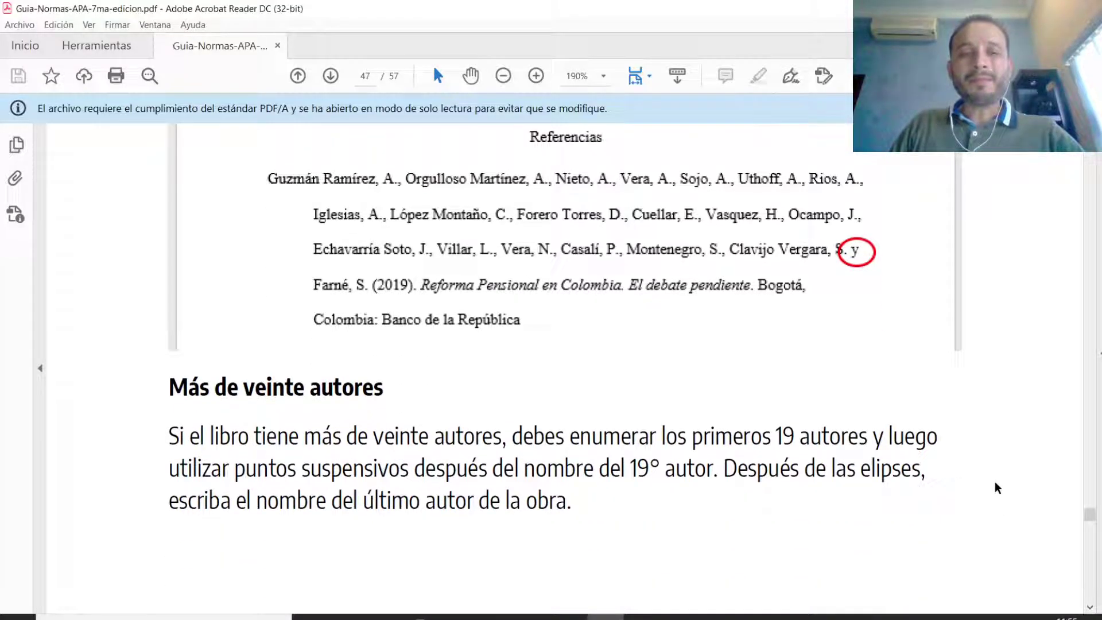
- Examine the example with more than twenty authors, the page number guidance, and the Libro and Revista reference examples
scroll(937, 416, "down", 15)
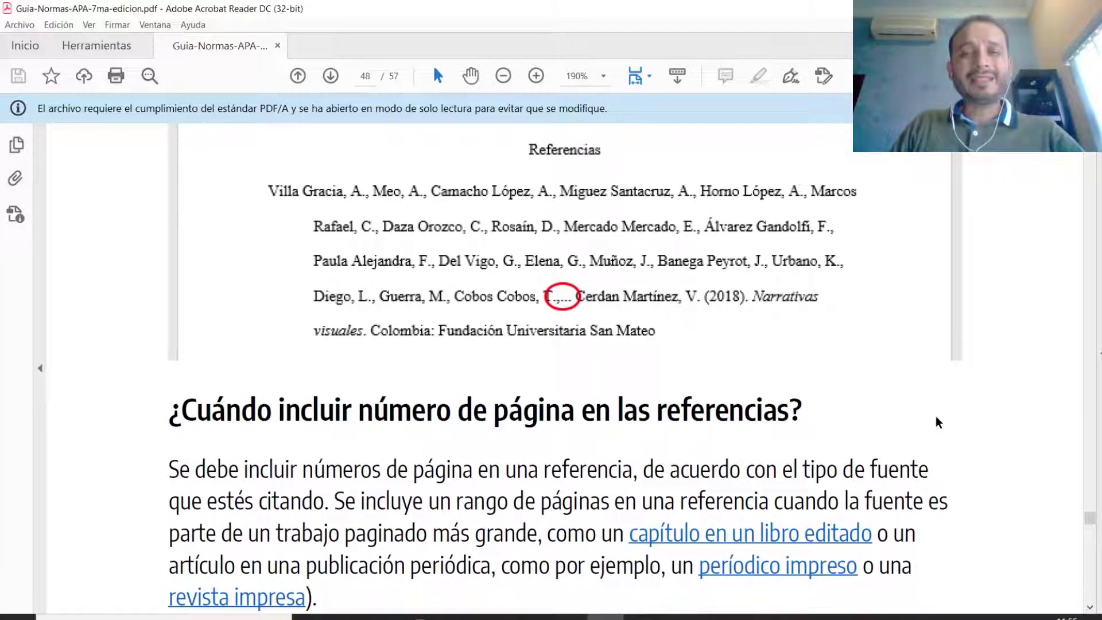
scroll(936, 416, "down", 10)
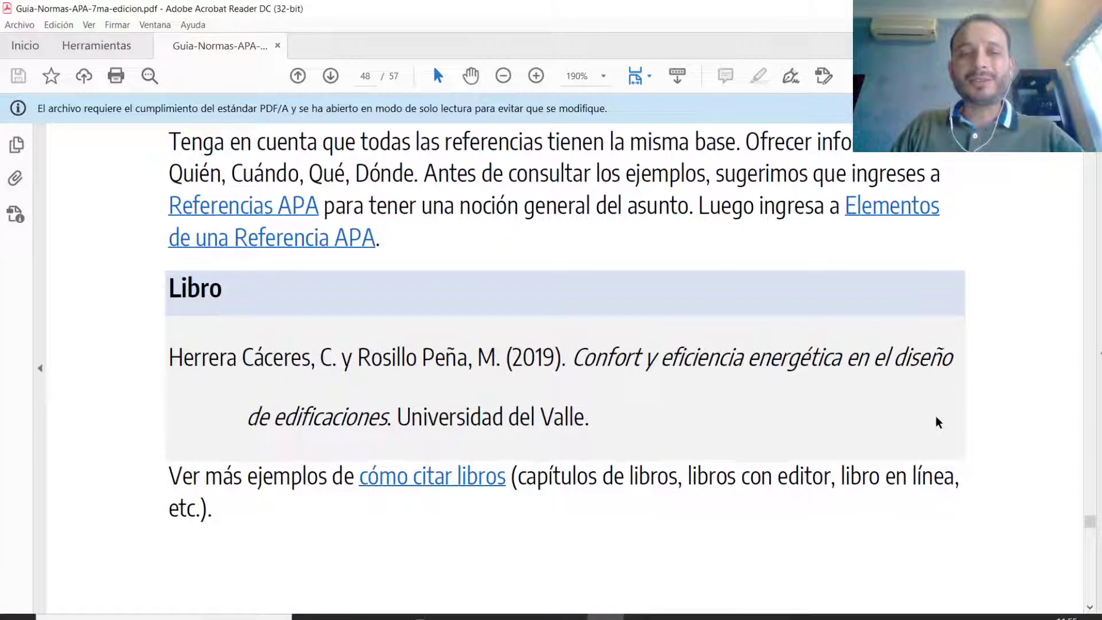
scroll(936, 417, "down", 10)
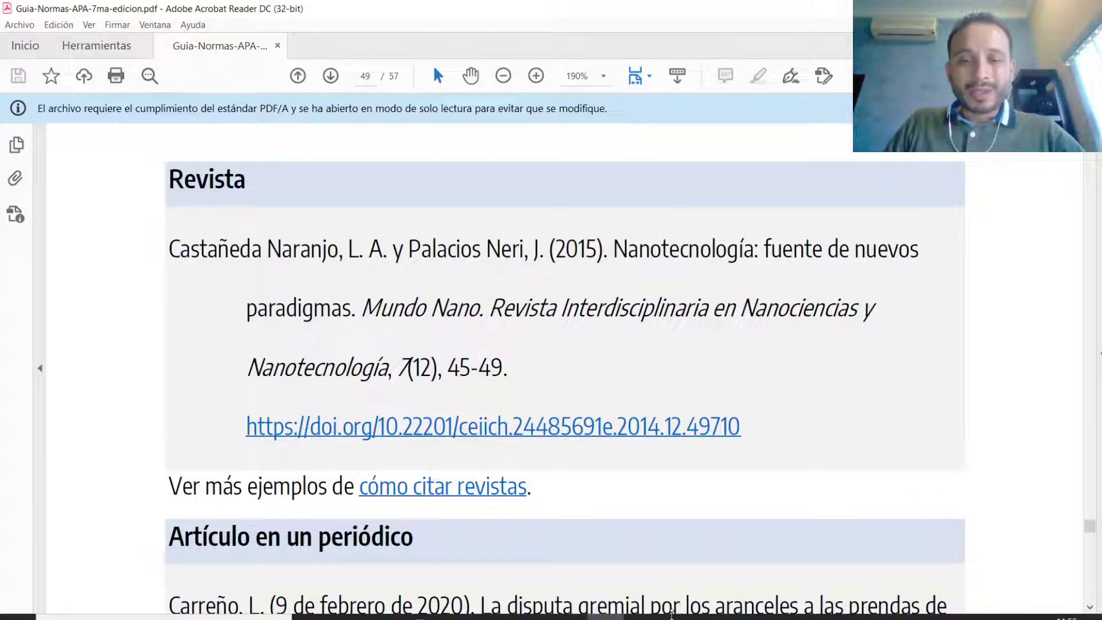
- Switch to the browser, bring up the Mendeley and Zotero websites, and examine the reference library preview on Zotero's home page
left_click(643, 616)
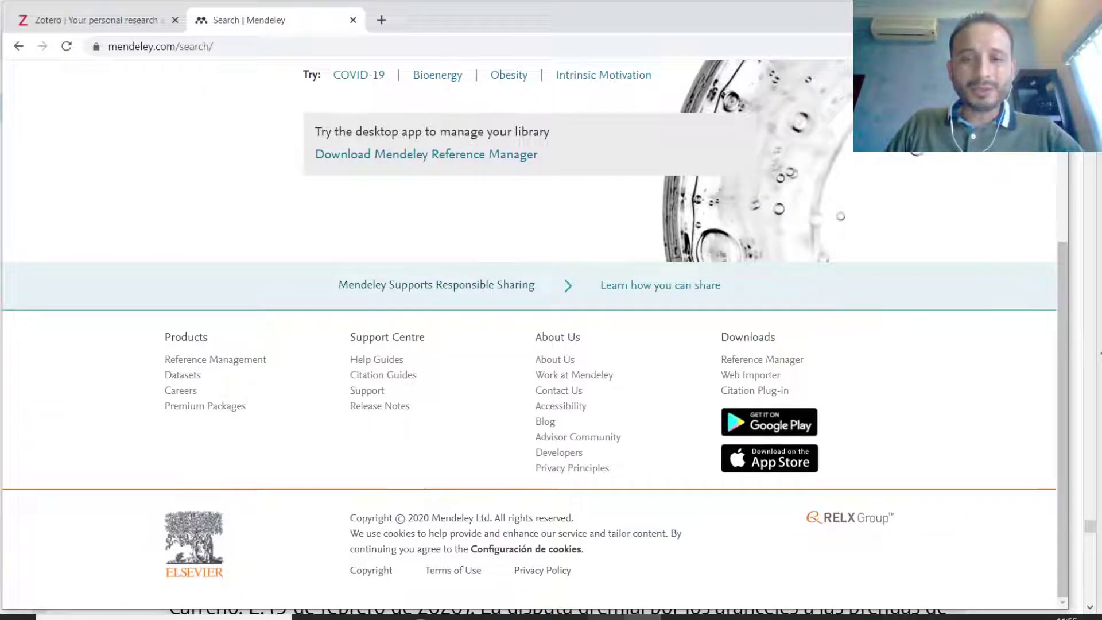
left_click(605, 617)
left_click(1088, 8)
left_click(131, 22)
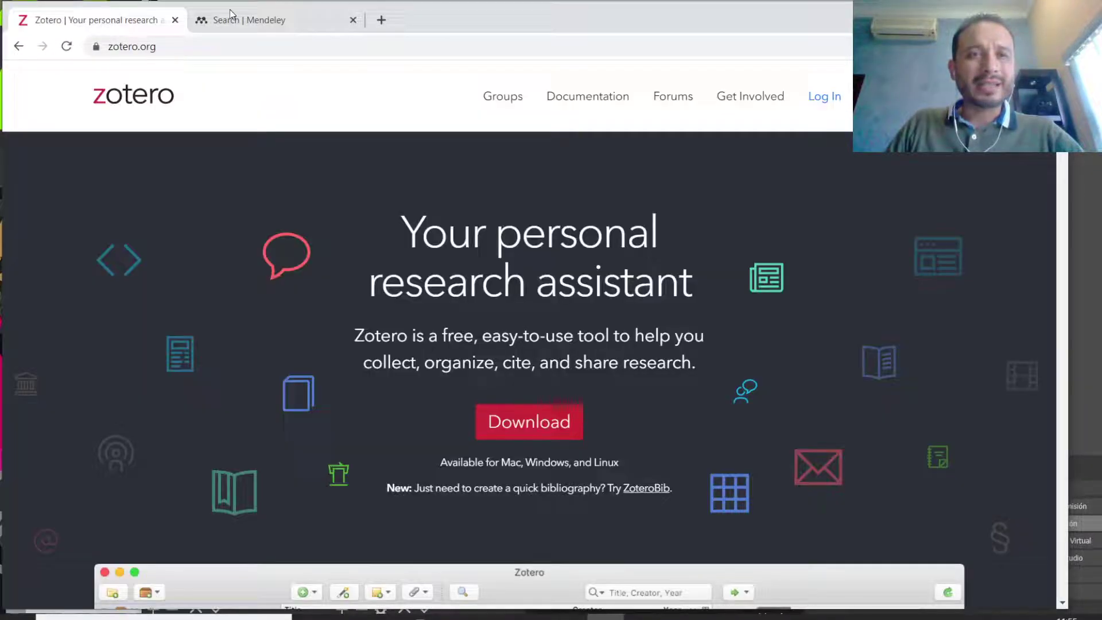
key("ctrl+Tab")
left_click(131, 21)
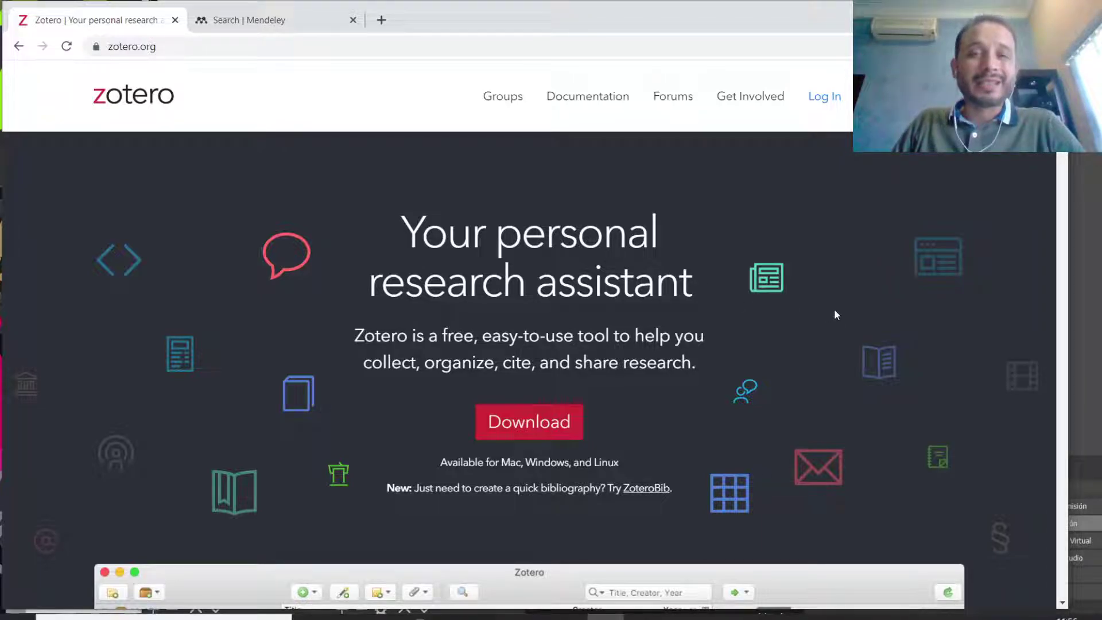
scroll(984, 343, "down", 9)
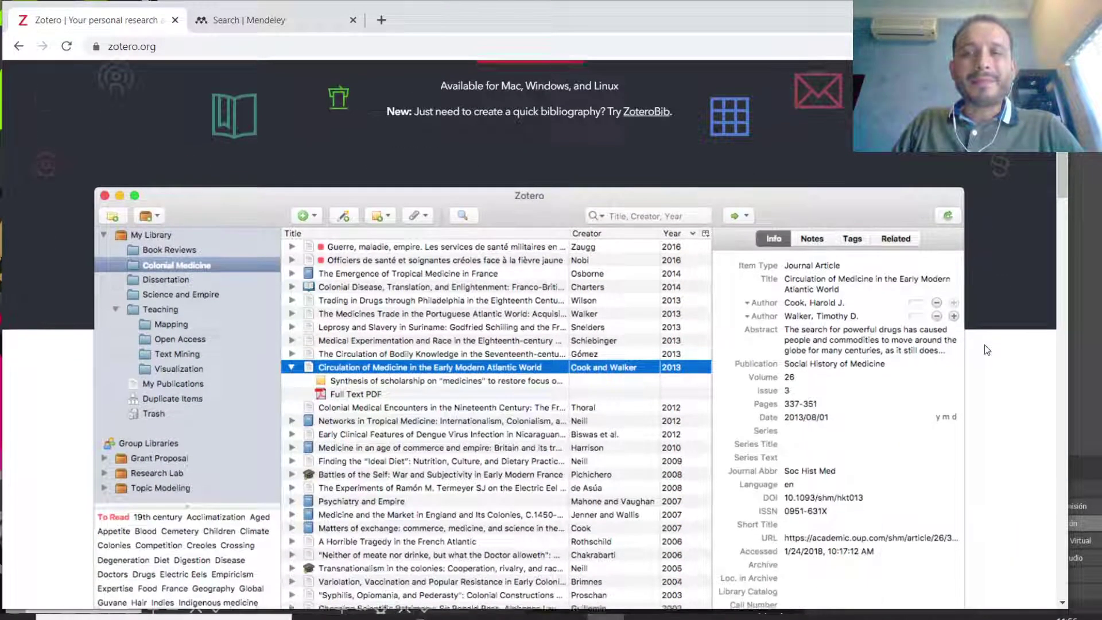
scroll(984, 345, "up", 1)
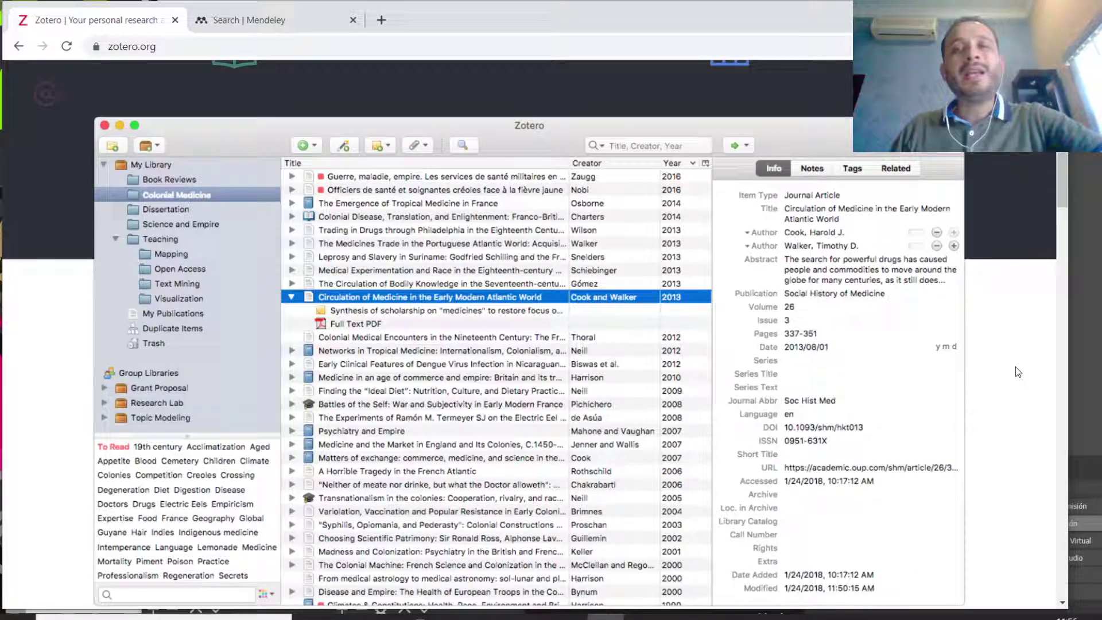
- Examine Zotero's home page from the library preview through the feature sections to the closing download offer, ending back at the top
scroll(565, 281, "down", 1)
scroll(565, 281, "down", 1)
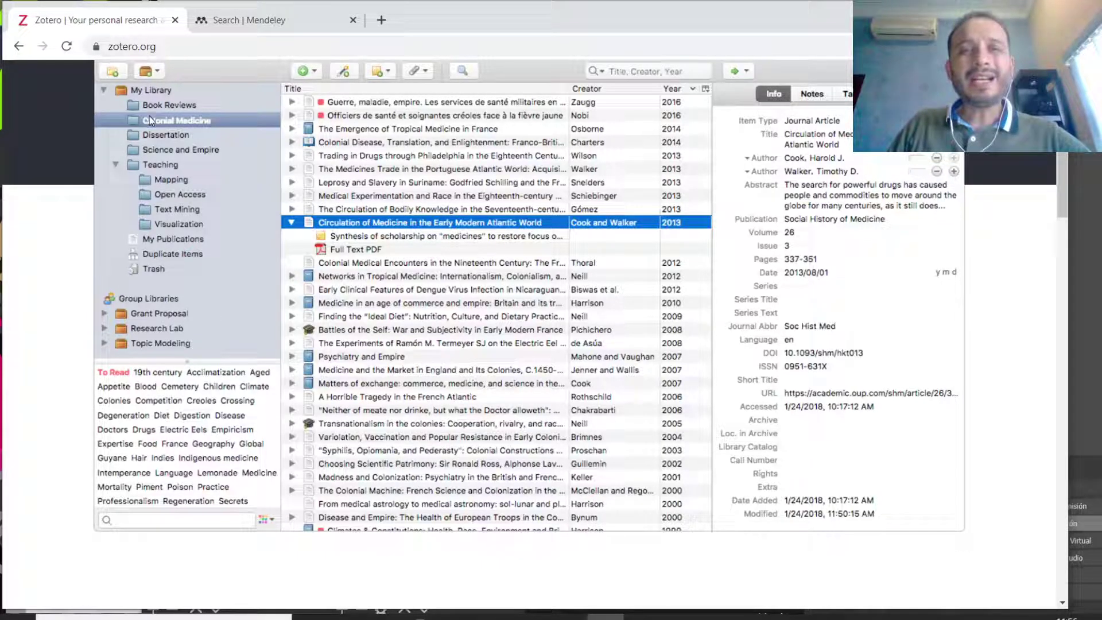
scroll(576, 379, "up", 1)
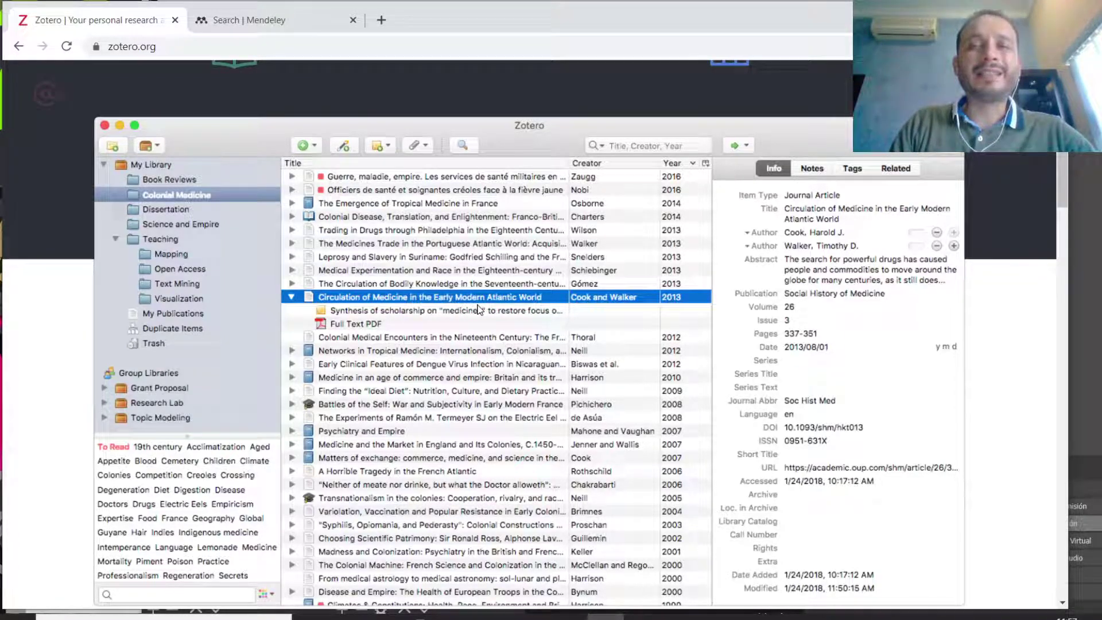
scroll(805, 336, "down", 6)
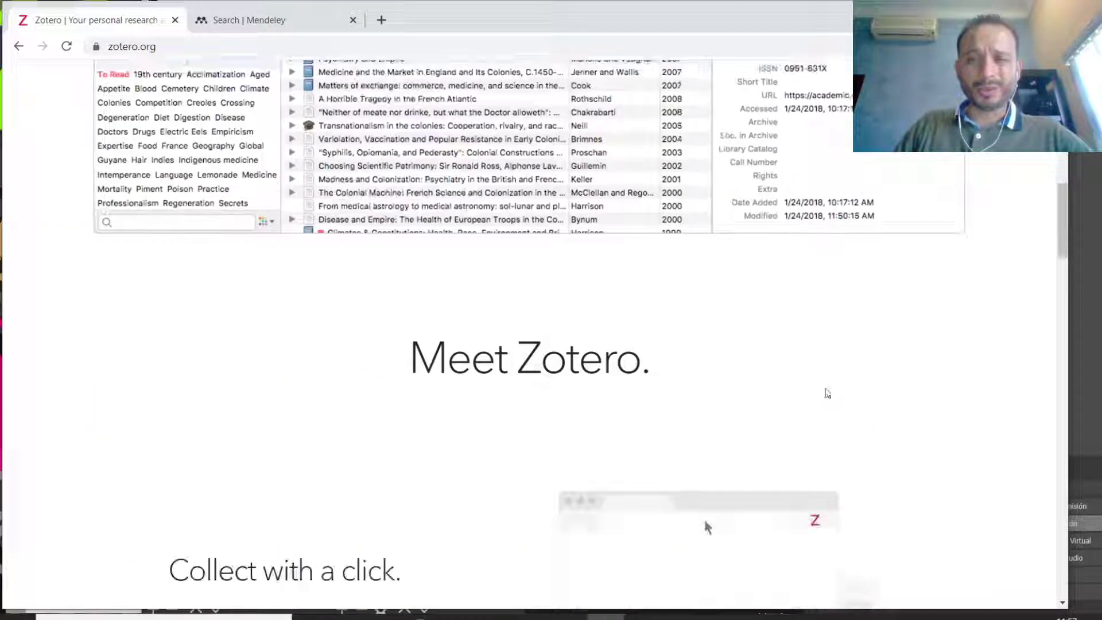
scroll(844, 402, "down", 3)
scroll(915, 419, "down", 10)
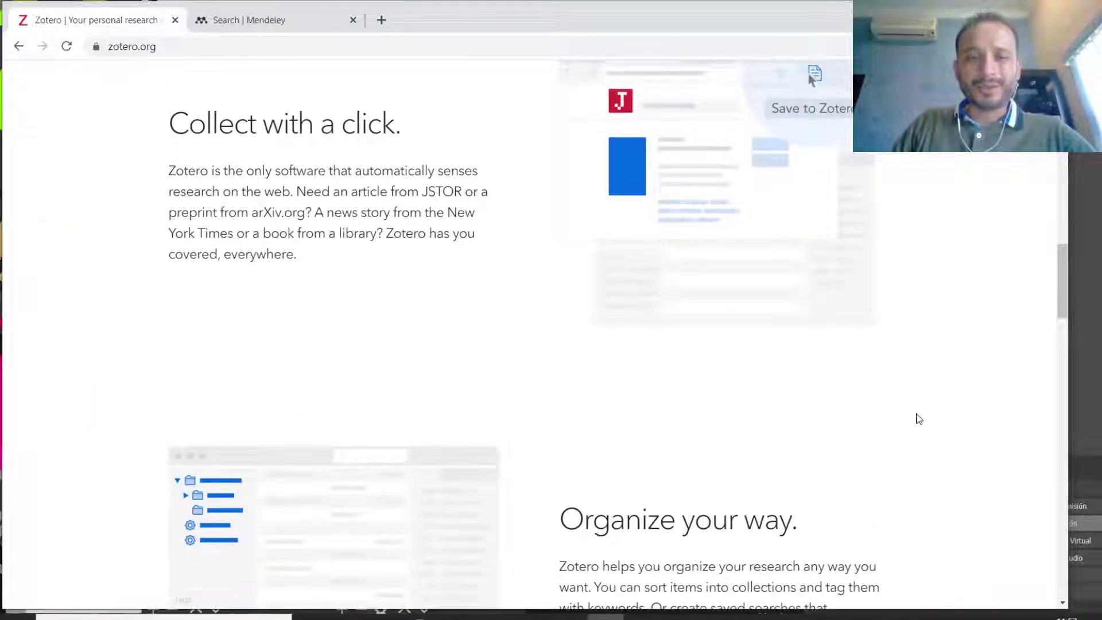
scroll(920, 420, "down", 20)
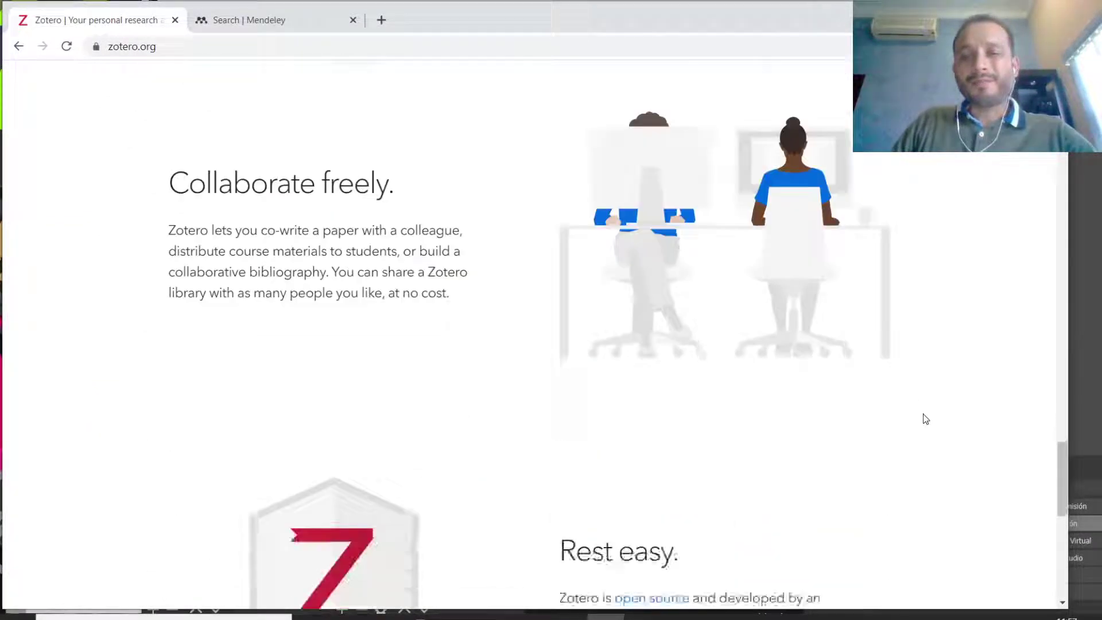
scroll(925, 419, "down", 5)
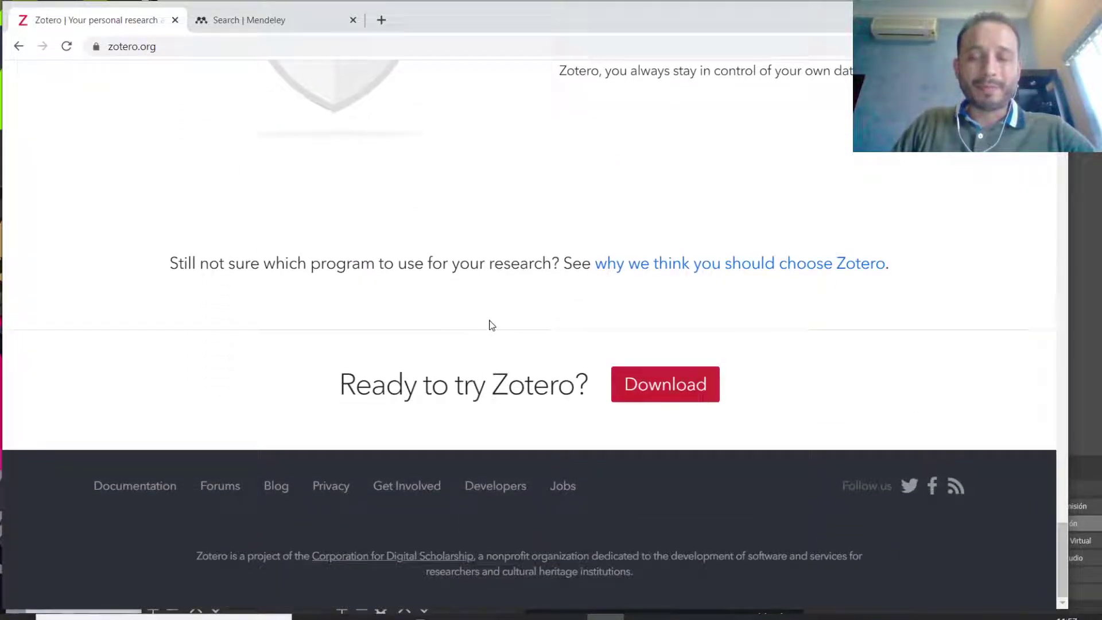
key("Home")
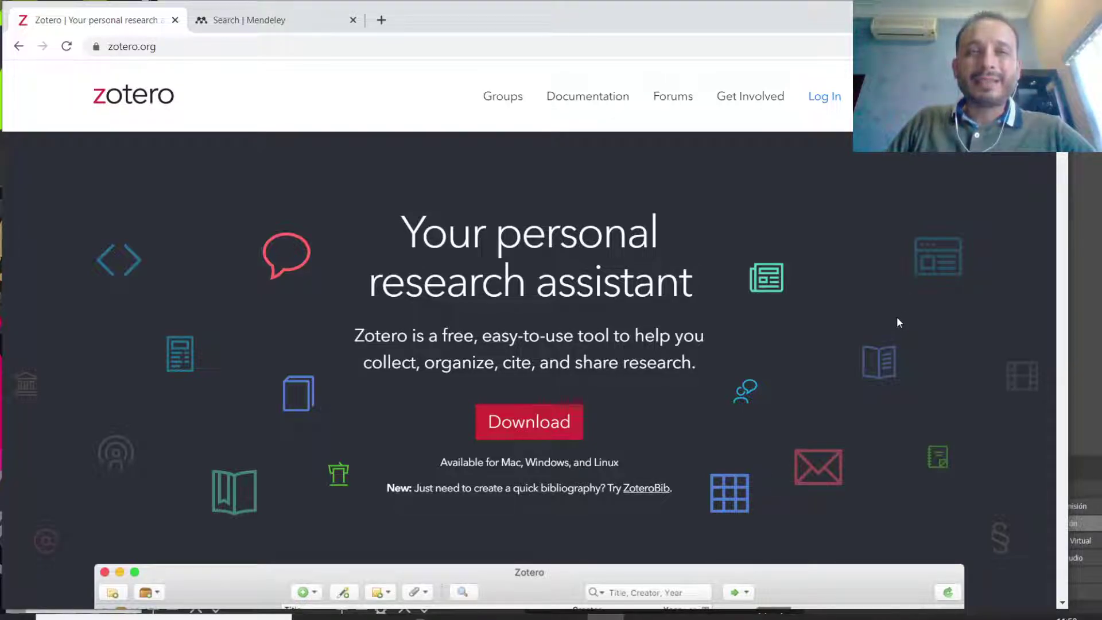
- Review Zotero's library preview again, close the Zotero page and look over Mendeley's welcome page
scroll(878, 318, "down", 9)
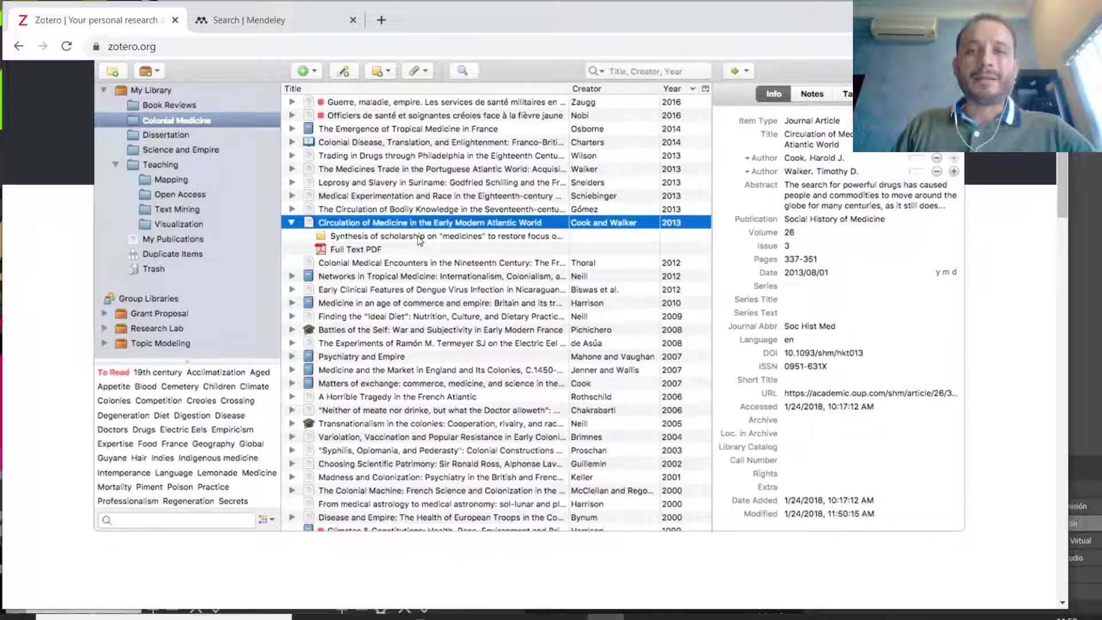
scroll(755, 338, "up", 2)
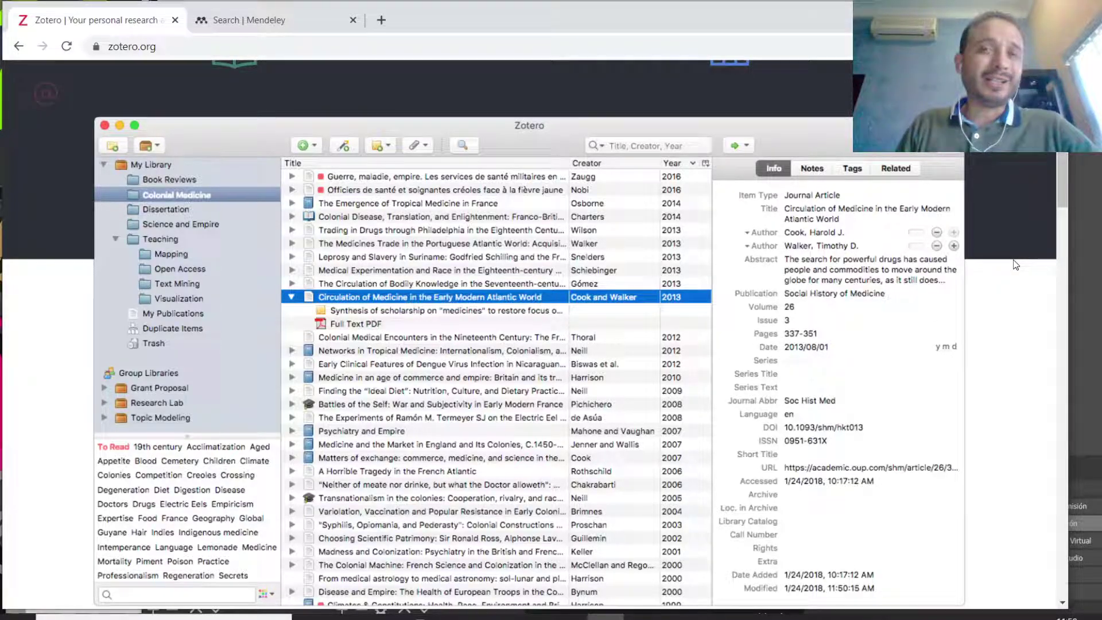
left_click(175, 20)
scroll(812, 312, "up", 5)
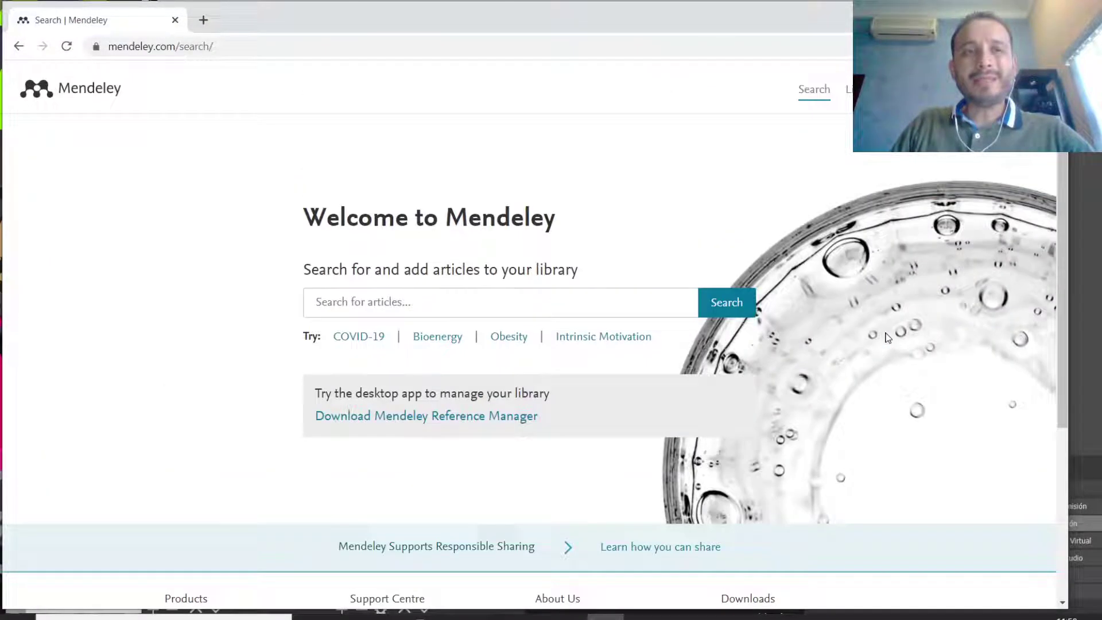
scroll(672, 320, "down", 2)
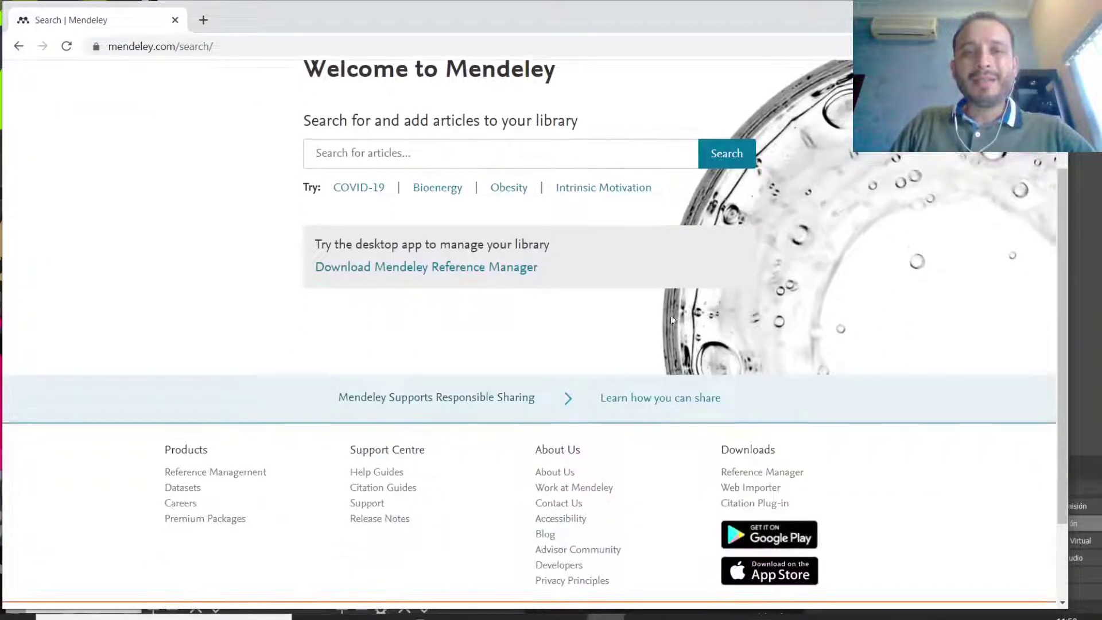
- Open the Mendeley Reference Manager download page in a separate tab, skim its systems, features and help sections, and close it
right_click(432, 274)
left_click(443, 279)
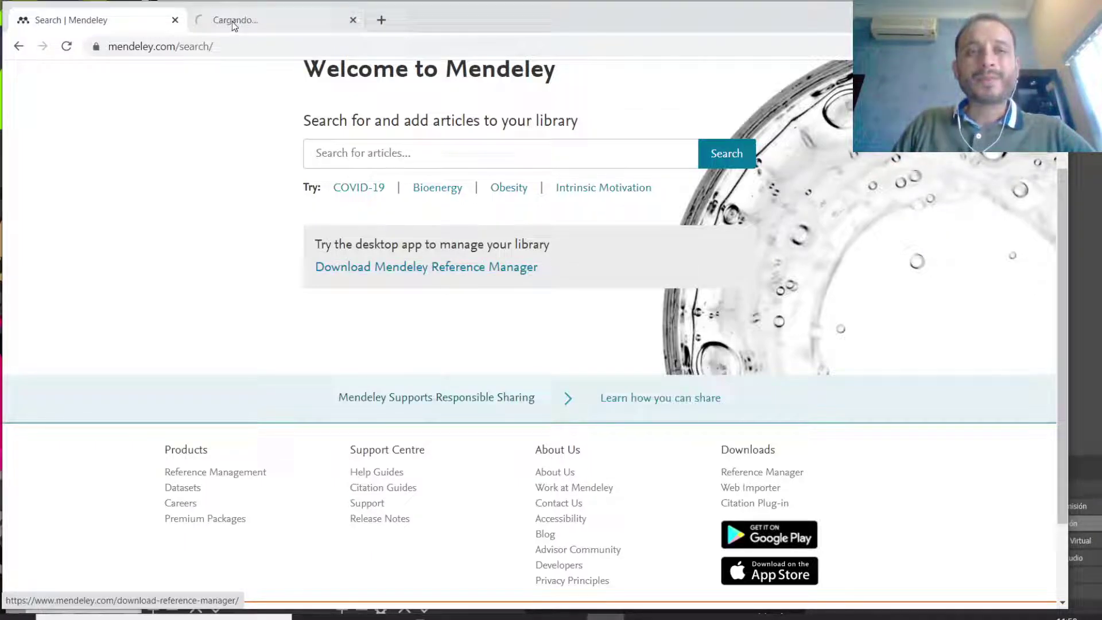
left_click(248, 20)
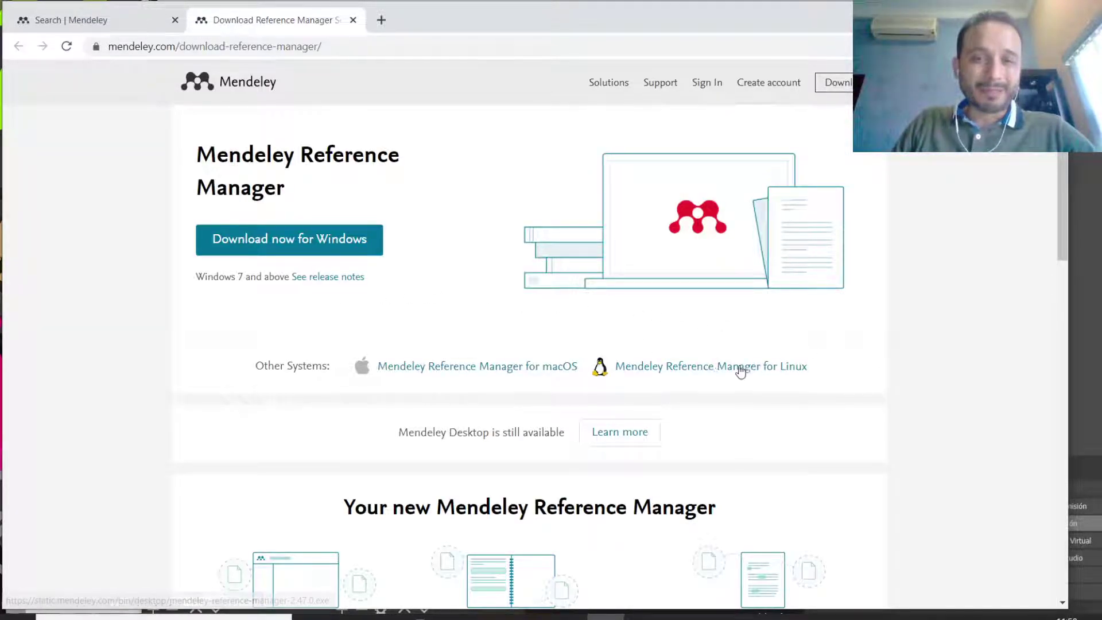
scroll(699, 366, "down", 1)
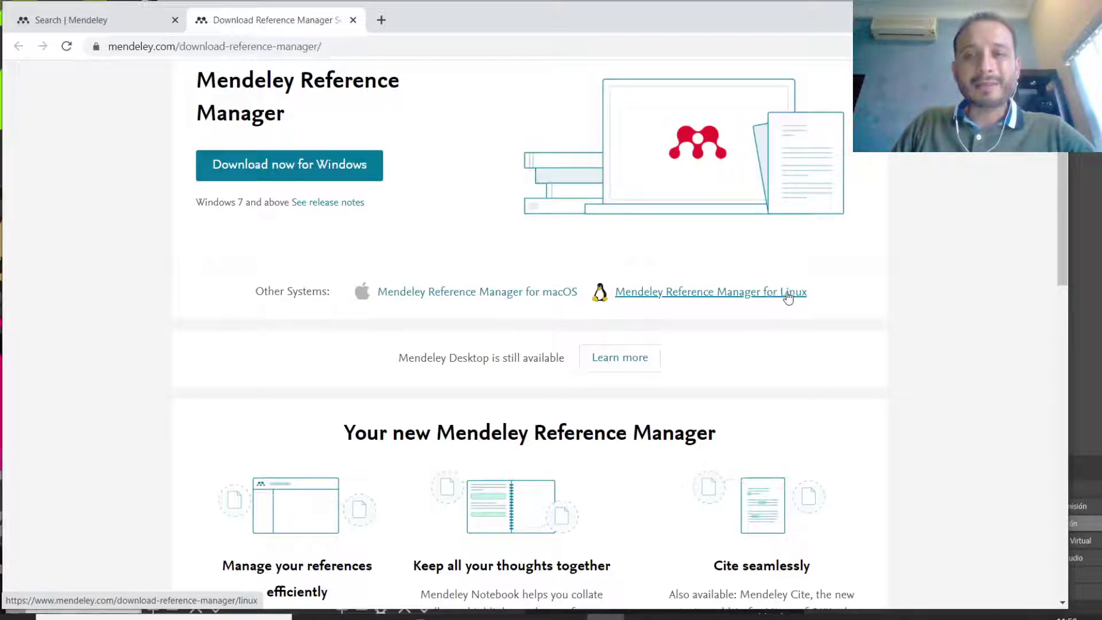
scroll(902, 331, "down", 9)
scroll(898, 331, "down", 4)
scroll(895, 329, "up", 14)
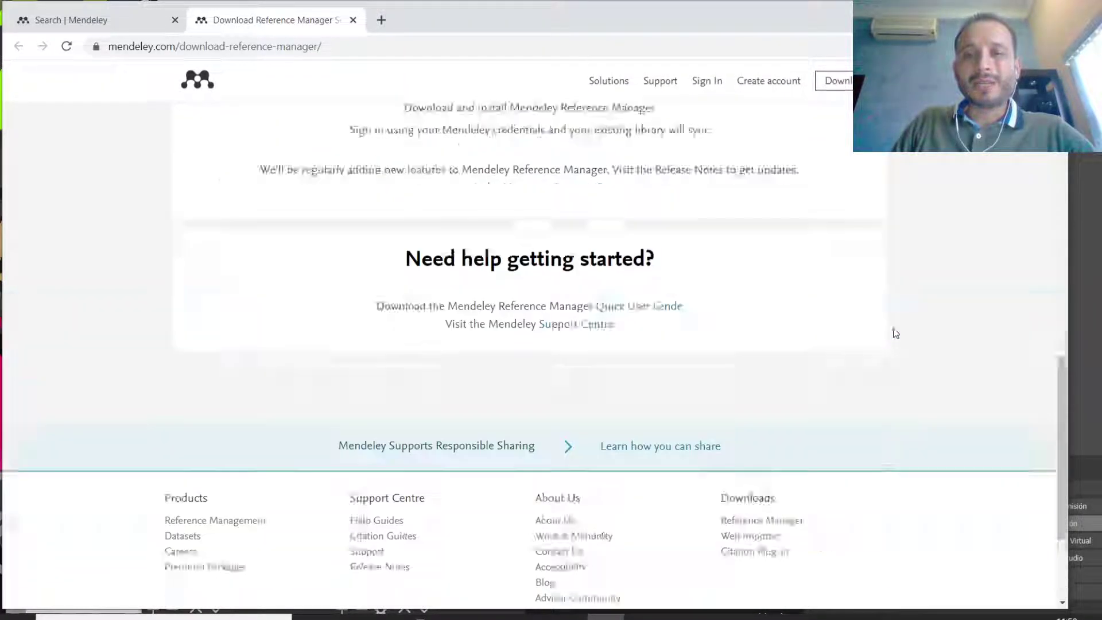
left_click(354, 20)
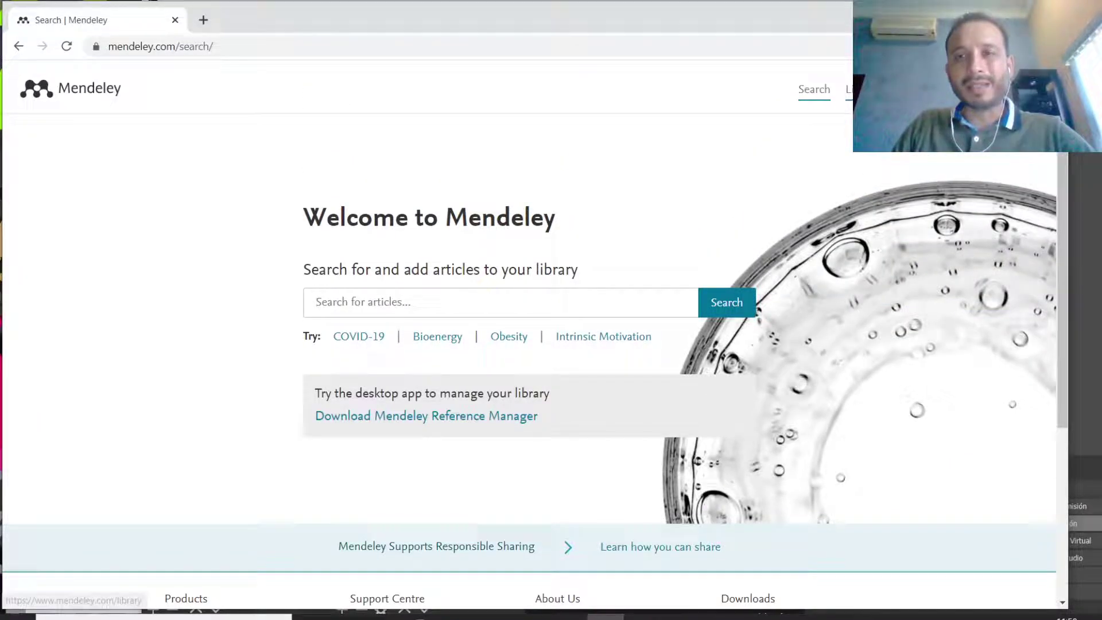
- Open the Mendeley library and examine the 2021 augmented reality games article's details, including its attached file and identifiers
left_click(861, 89)
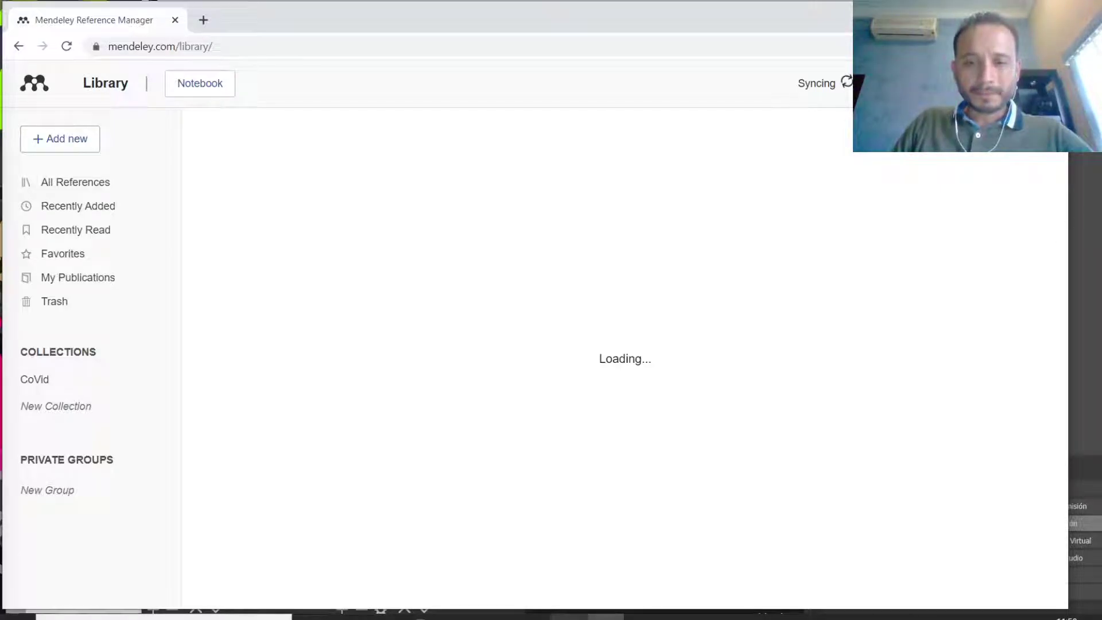
mouse_move(568, 617)
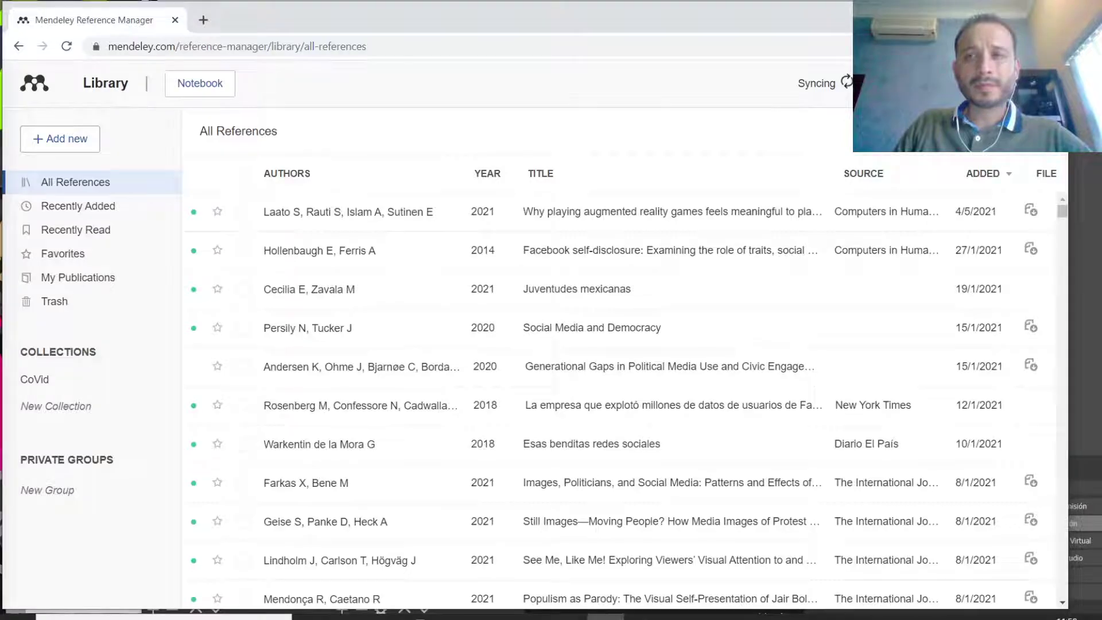
left_click_drag(516, 20, 478, 22)
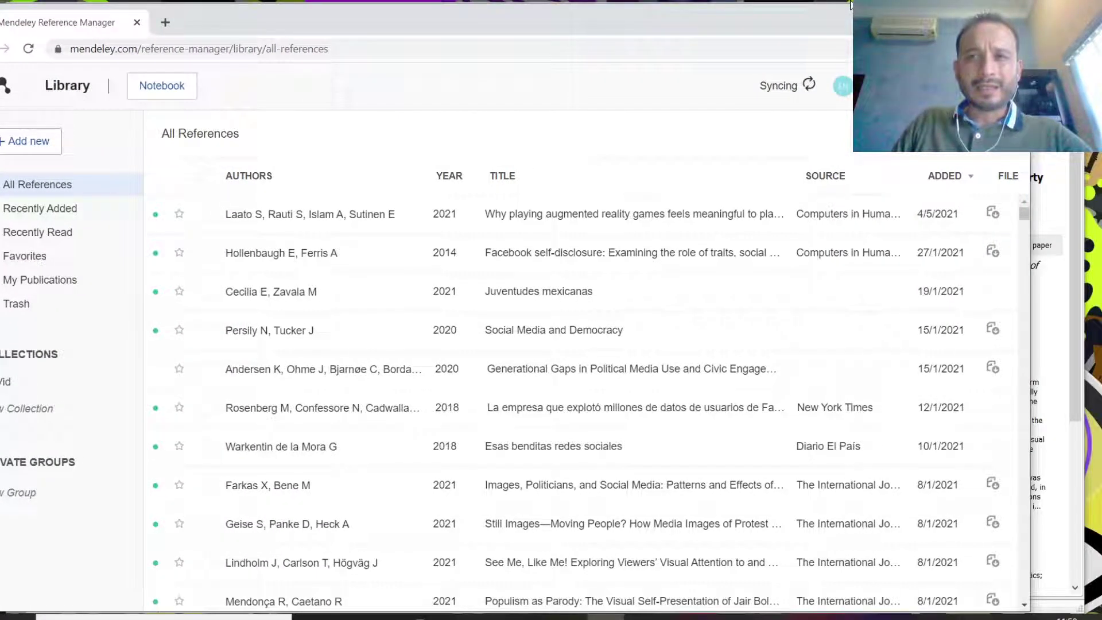
left_click_drag(808, 13, 850, 11)
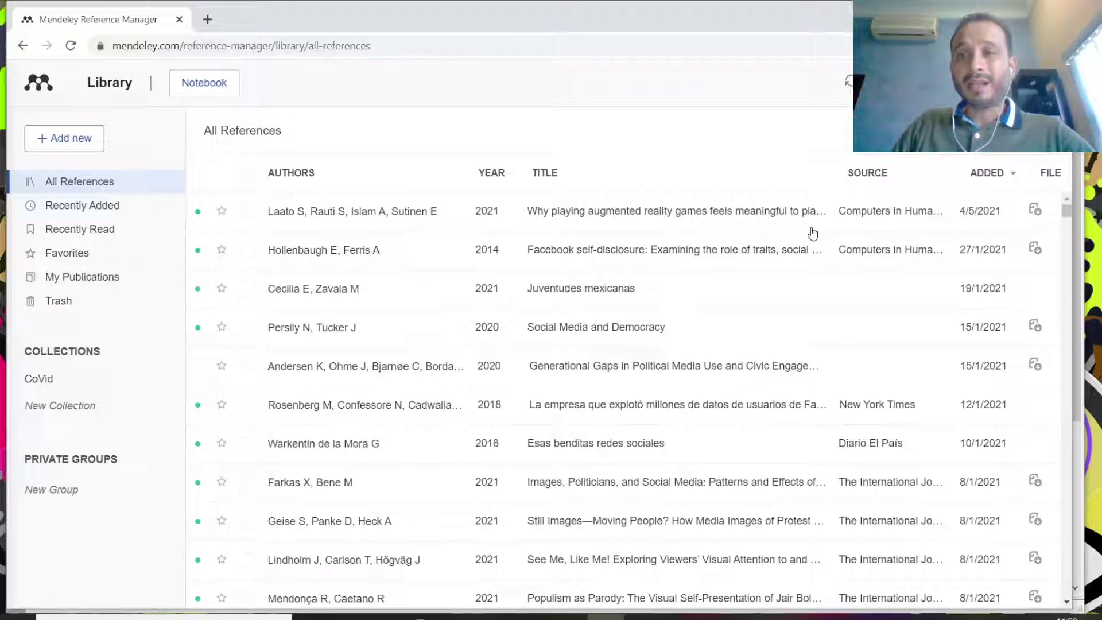
left_click(360, 216)
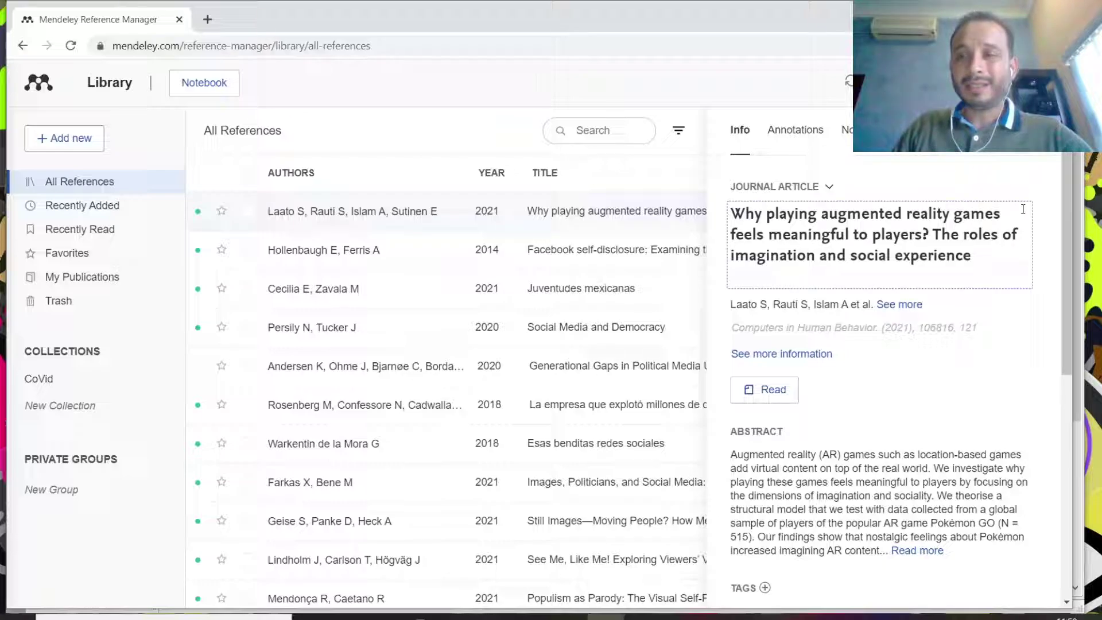
left_click_drag(1066, 203, 1065, 430)
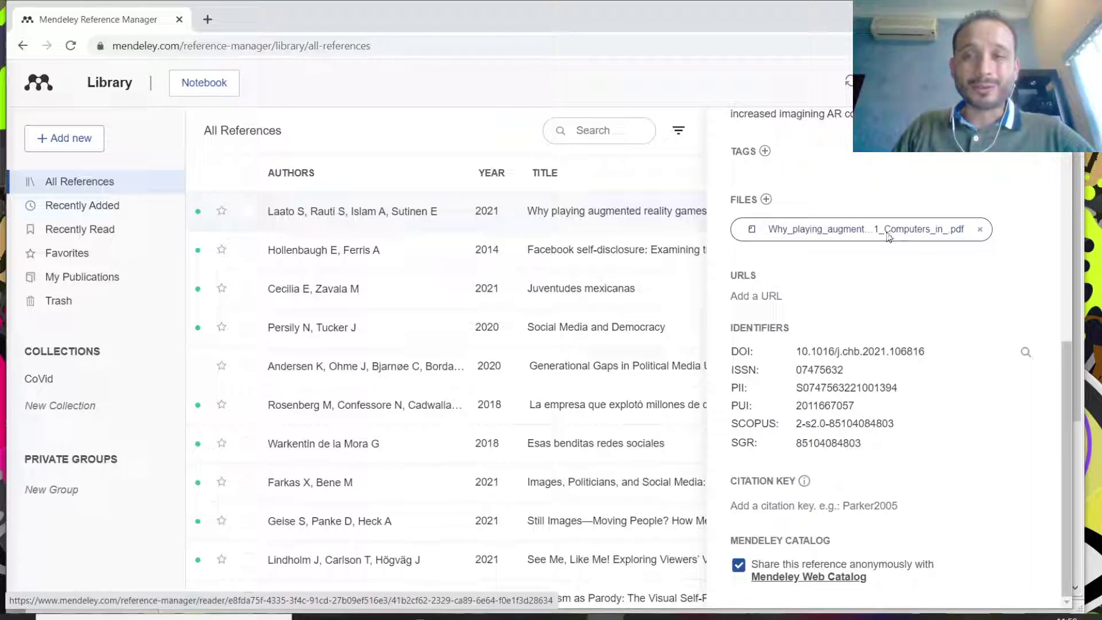
- Open the augmented reality games article's PDF, hide its details pane and read down the first page
double_click(397, 214)
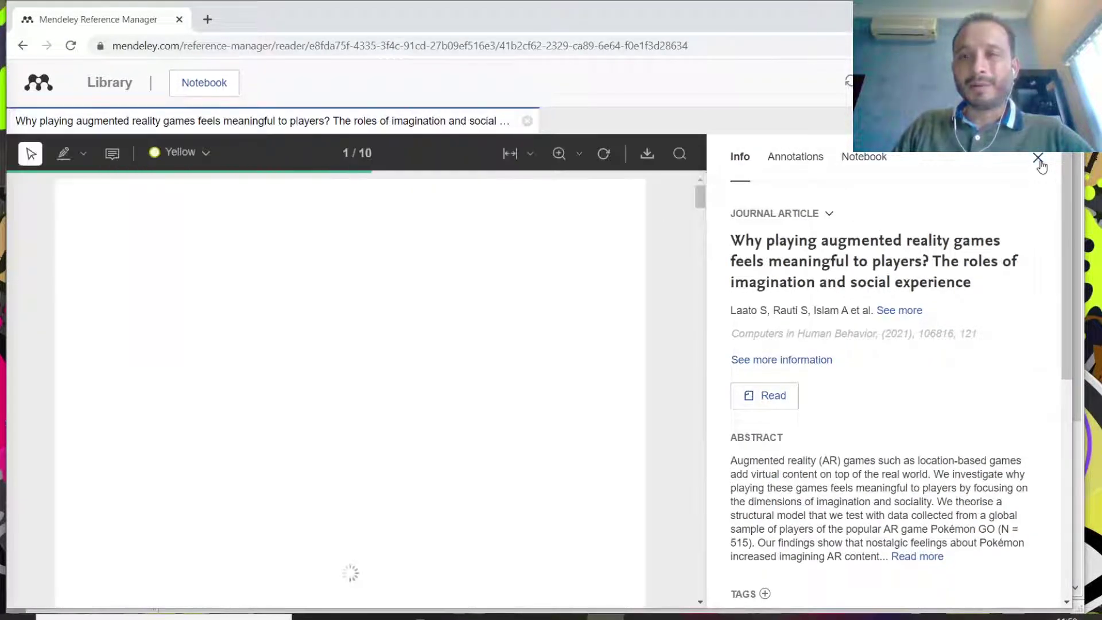
left_click(1039, 158)
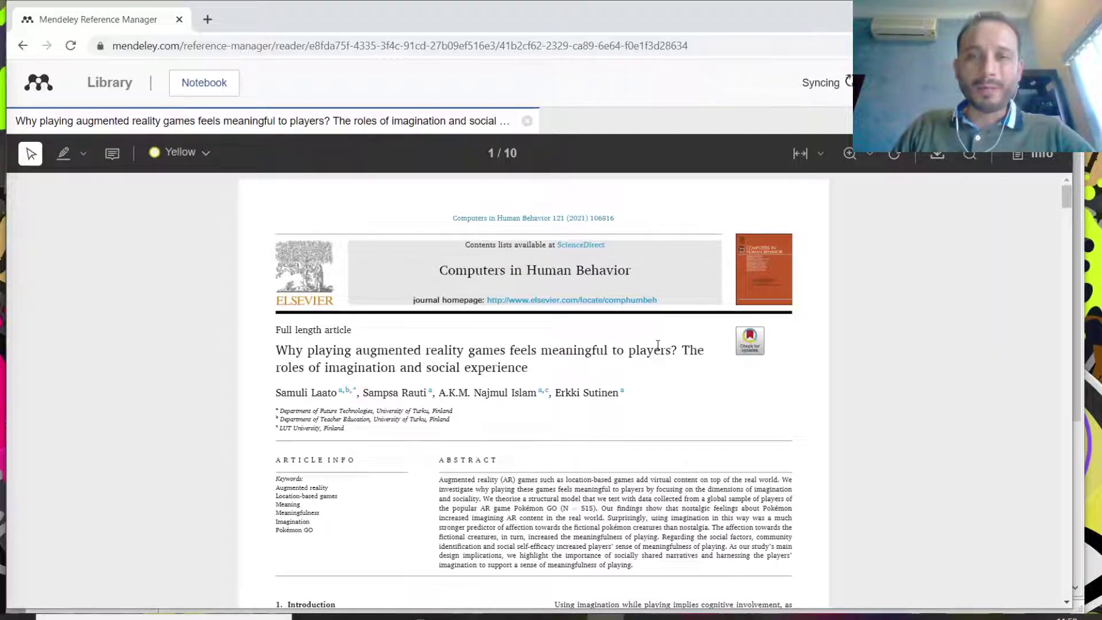
scroll(660, 350, "down", 3)
scroll(659, 351, "down", 3)
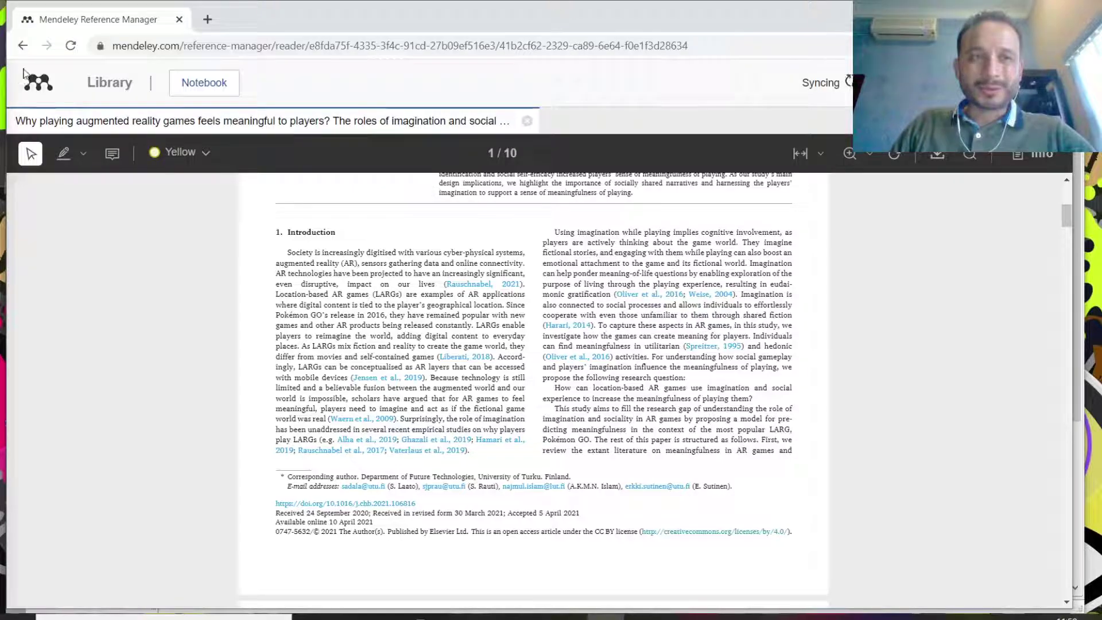
- Close the article's PDF and show its reference details in the All References list again
left_click(23, 46)
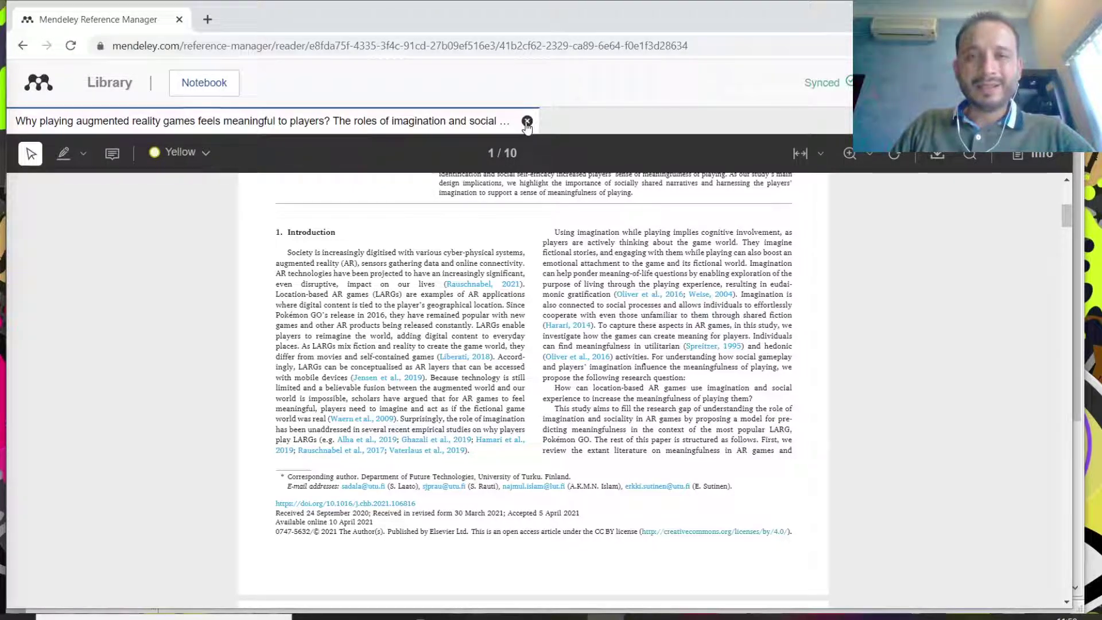
left_click(526, 122)
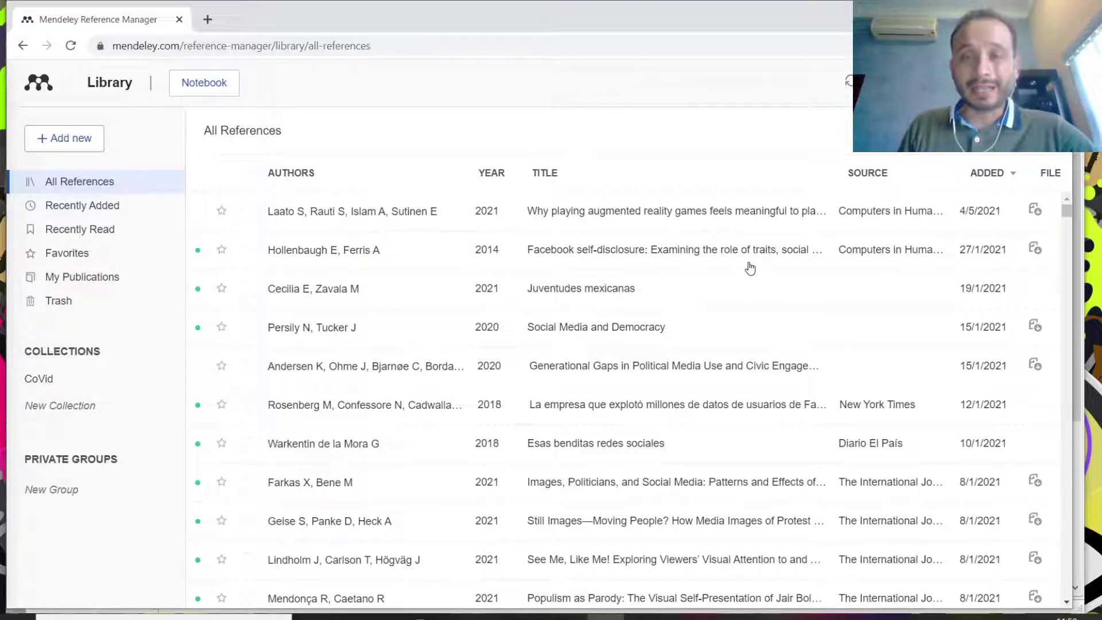
left_click(658, 228)
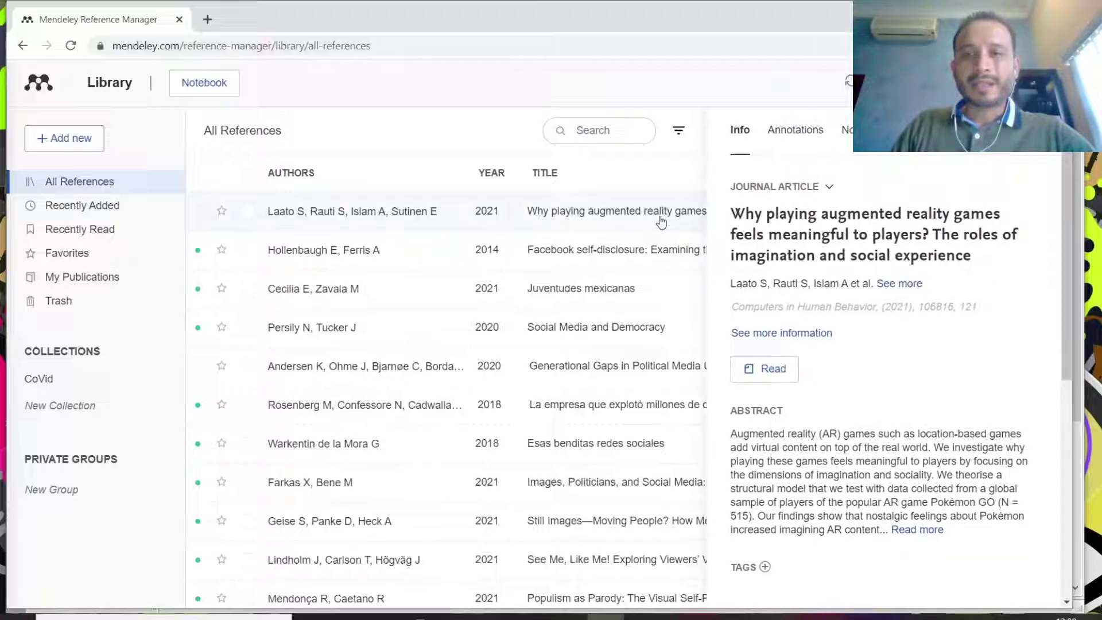
left_click(670, 233)
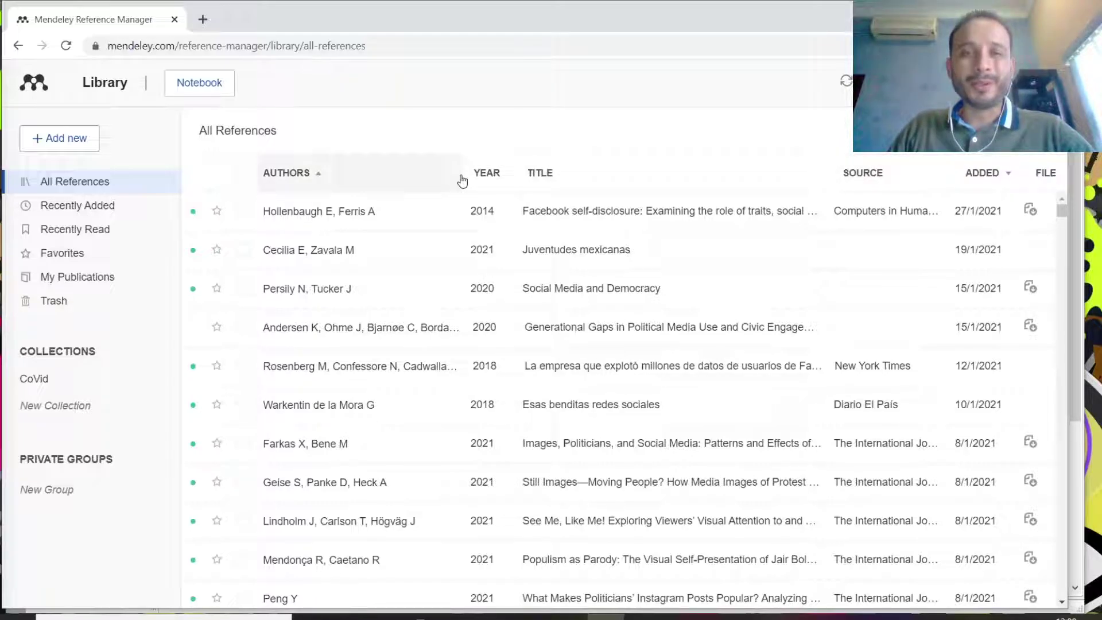
- Sort all references by year, by authors, by source in ascending and descending order, and by date added with the newest first
left_click(504, 177)
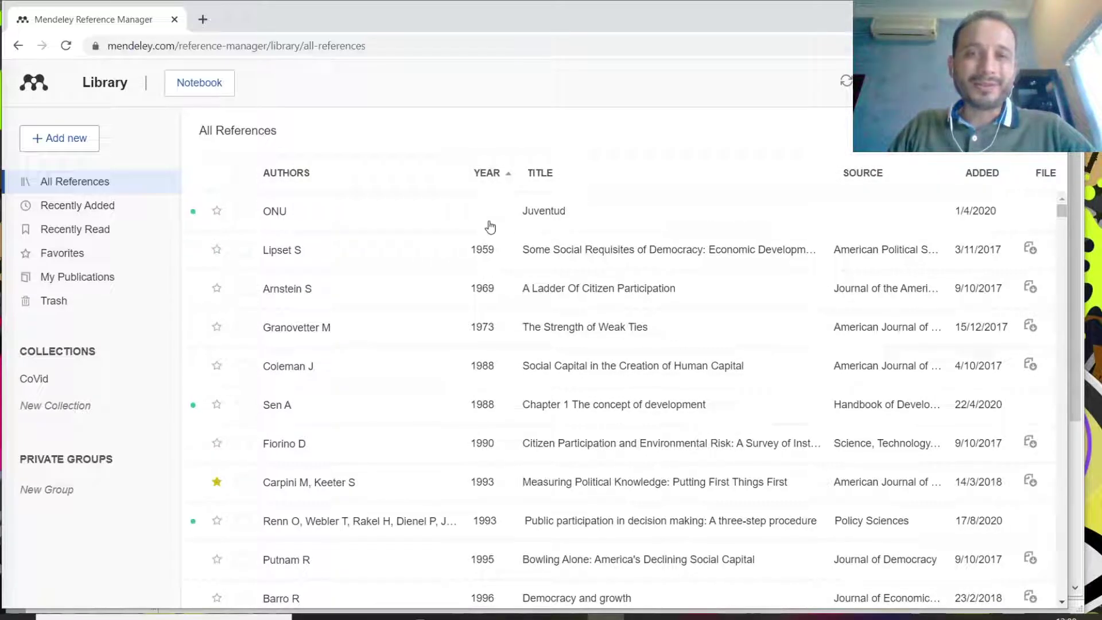
left_click(381, 183)
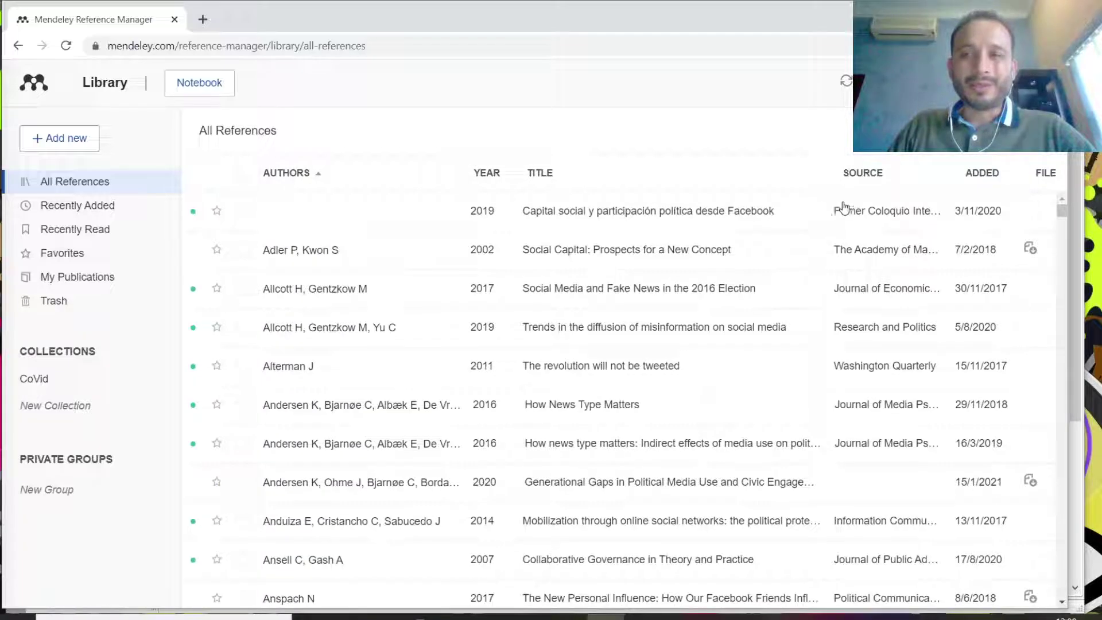
left_click(889, 177)
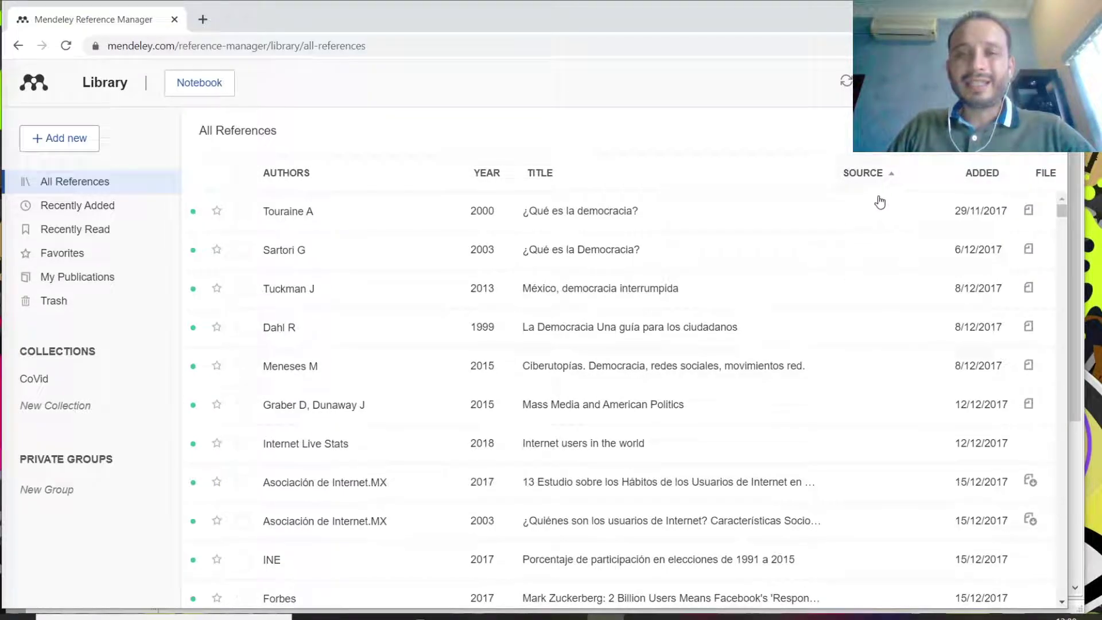
left_click(888, 179)
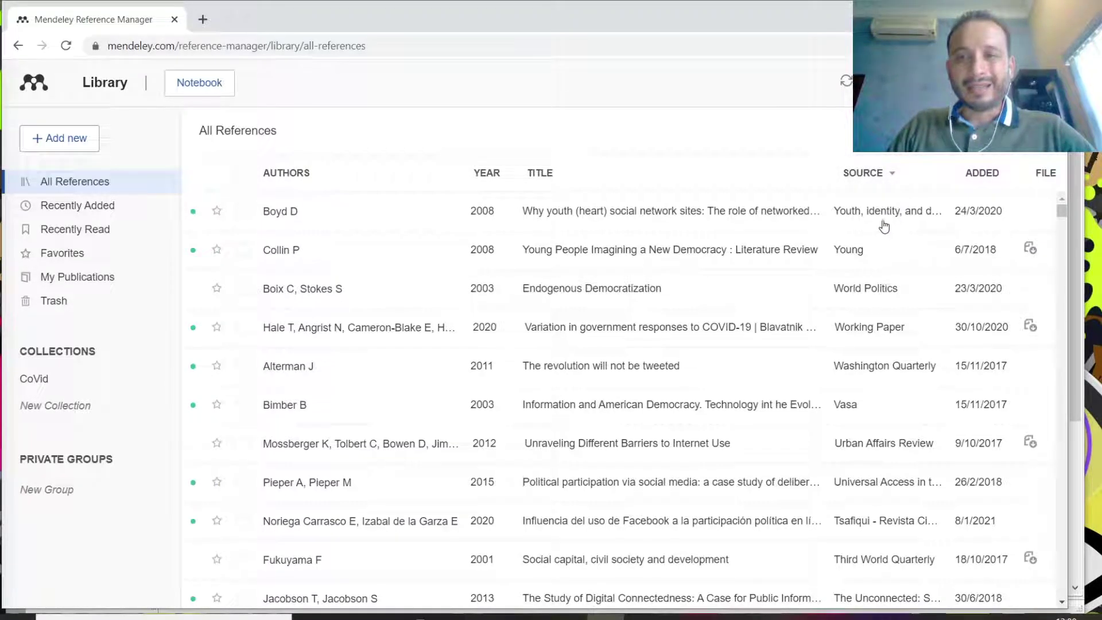
left_click(1012, 178)
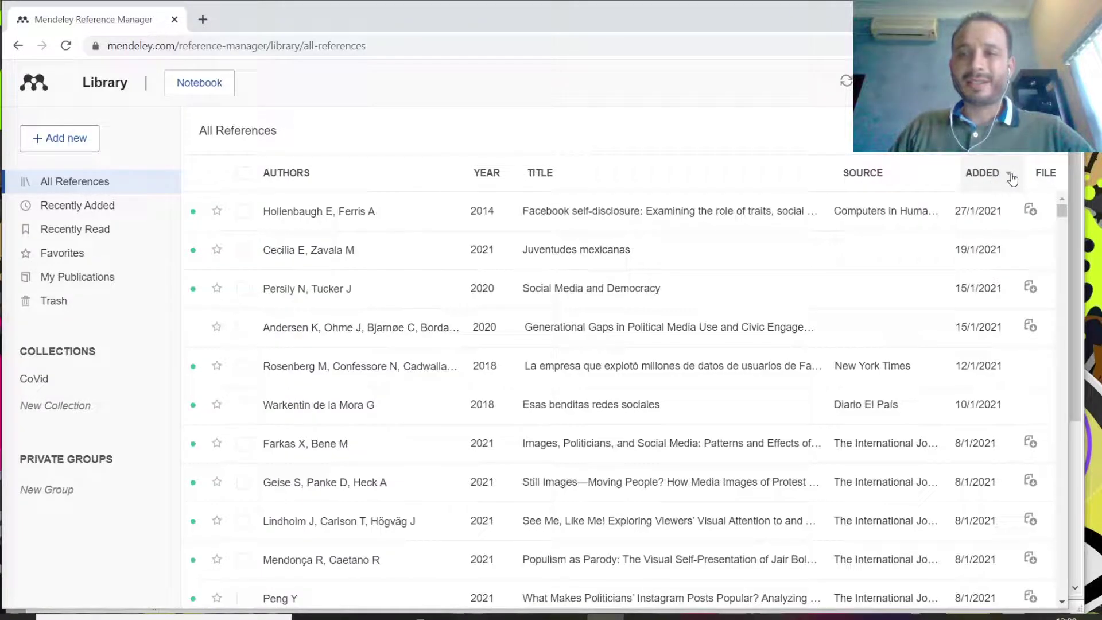
- View the Recently Added references and return to the All References list
left_click(72, 213)
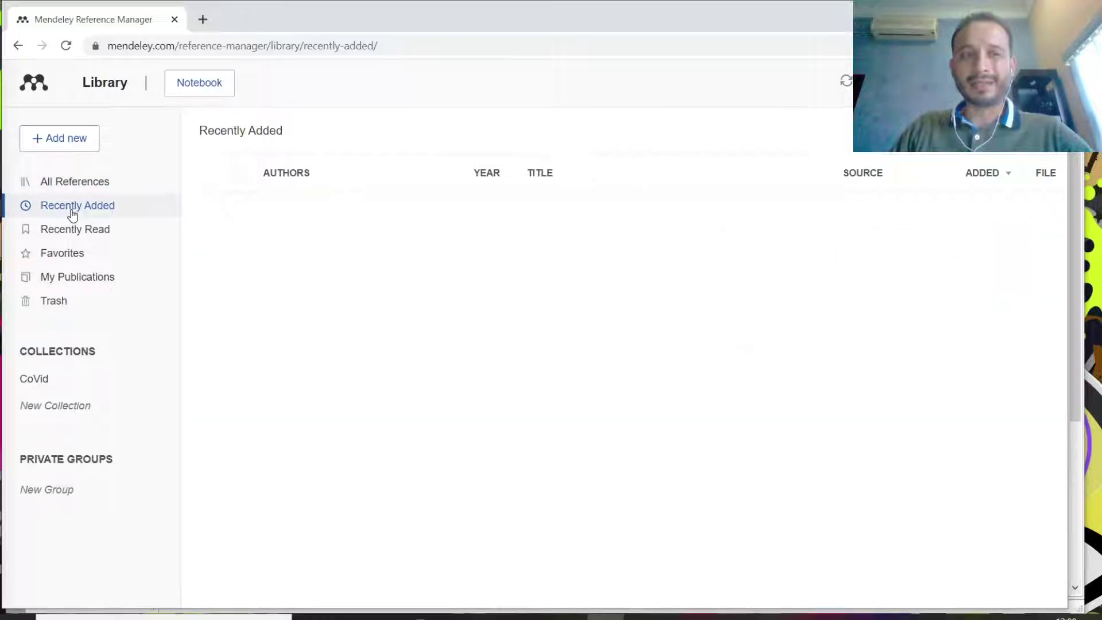
left_click(72, 181)
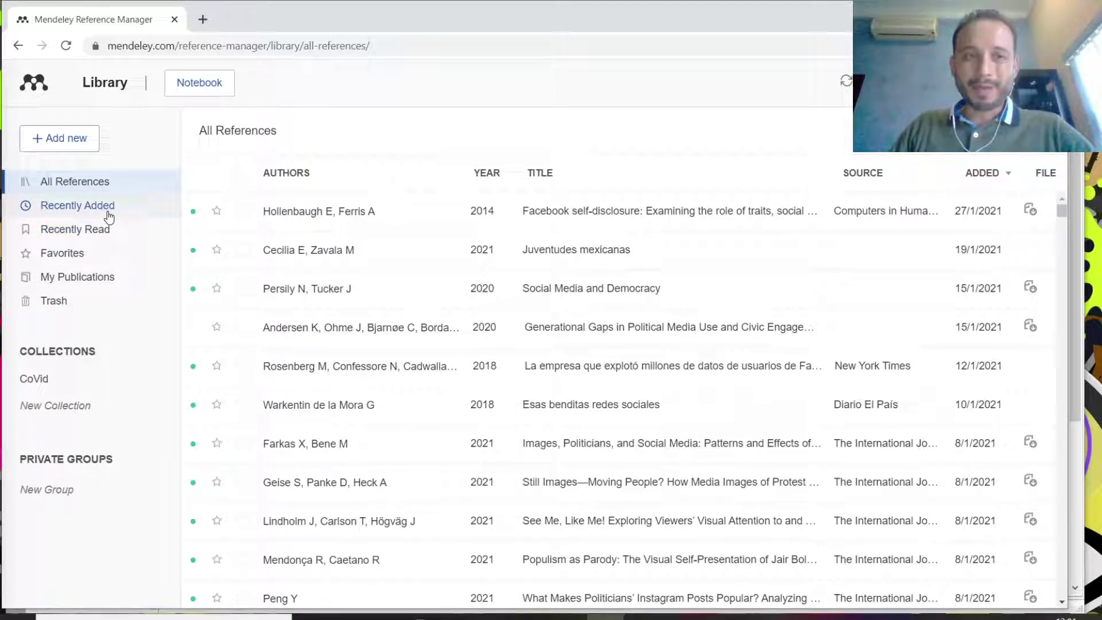
left_click(110, 208)
left_click(62, 181)
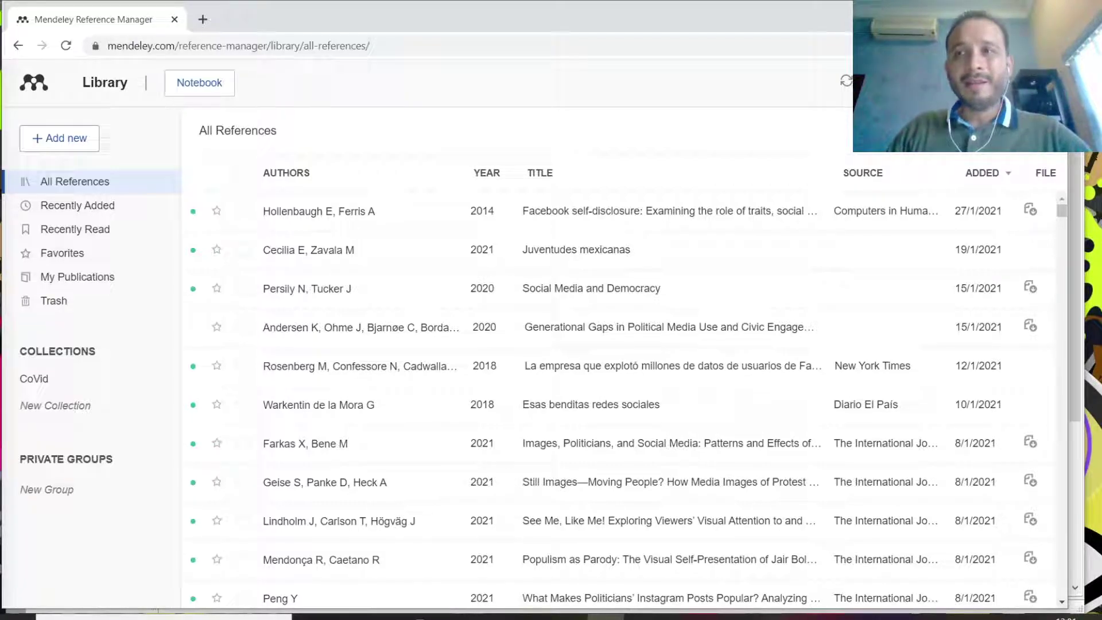
- Add the augmented reality games article's PDF to All References and examine its reference details down to the identifiers
left_click_drag(861, 178, 446, 256)
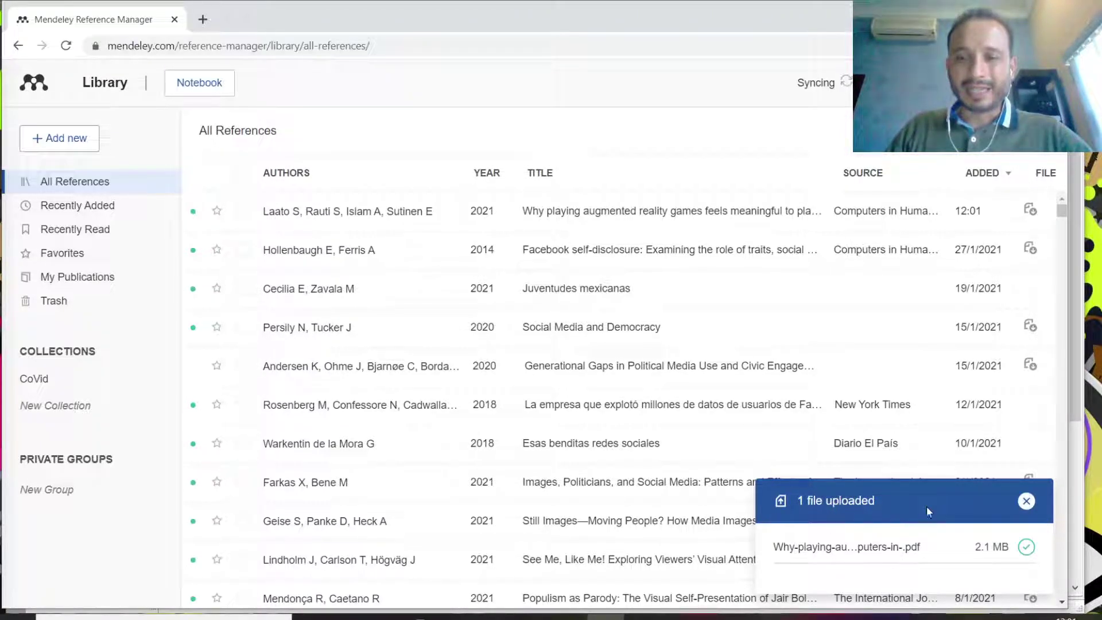
left_click(1027, 501)
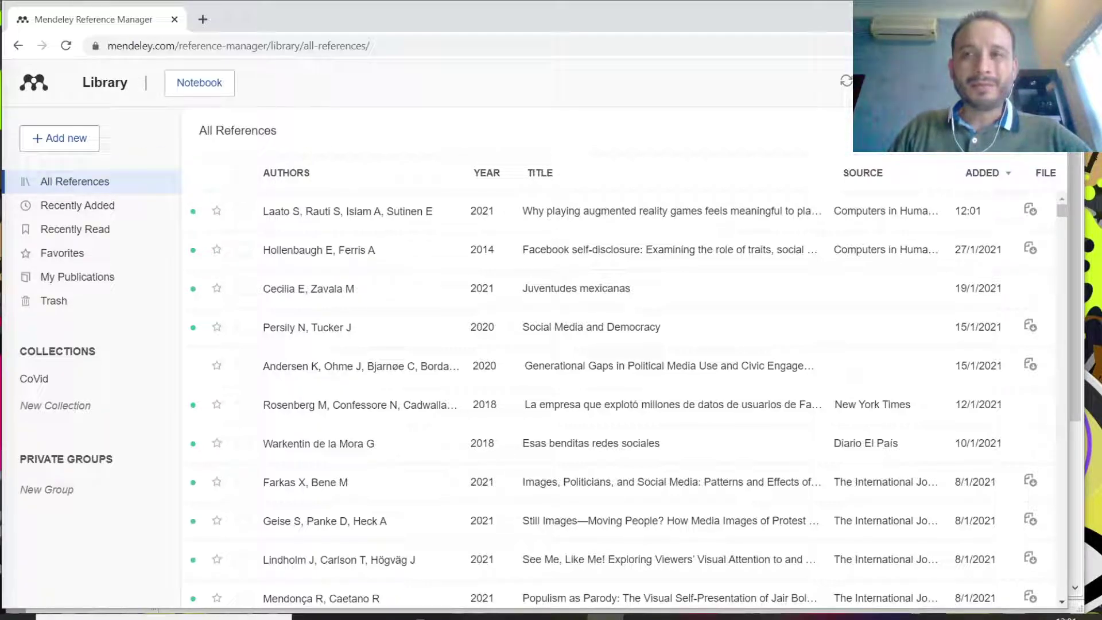
left_click(533, 218)
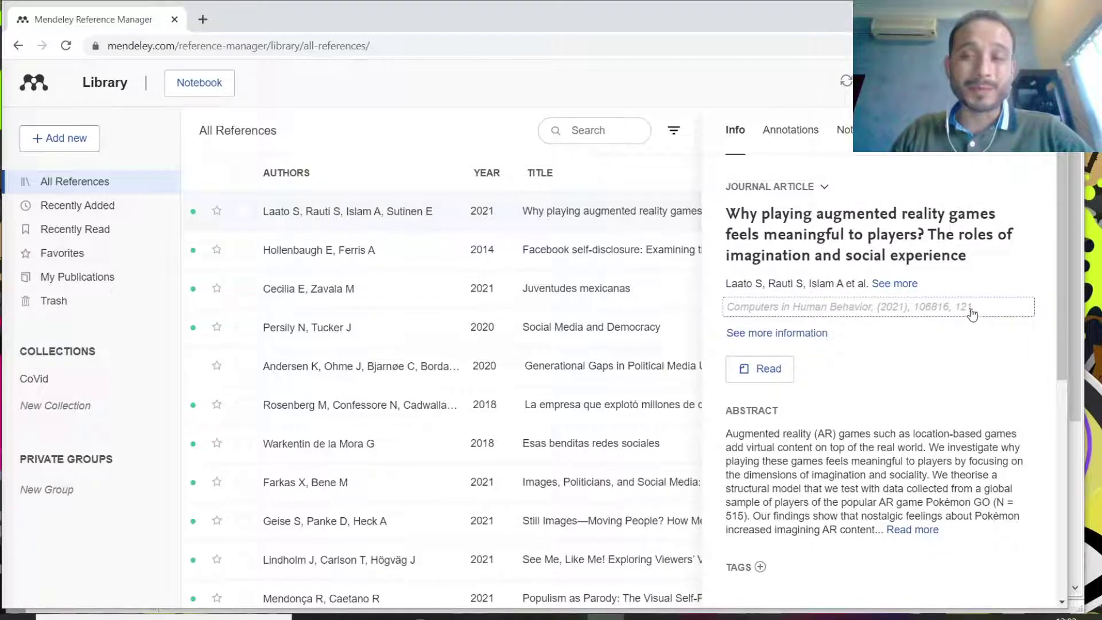
scroll(984, 377, "down", 6)
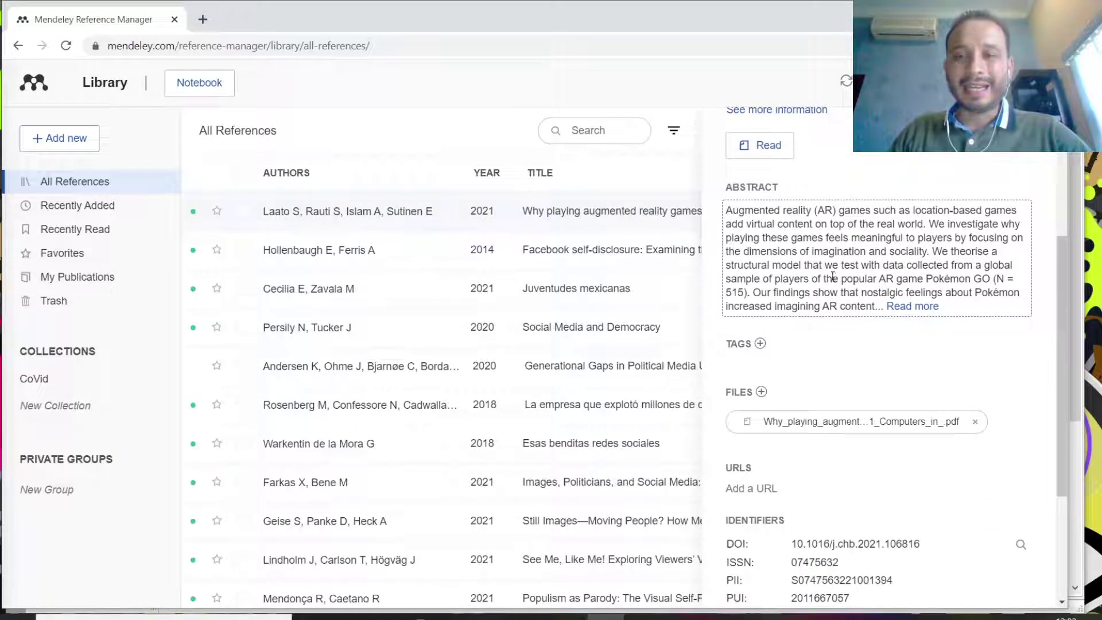
scroll(918, 394, "down", 1)
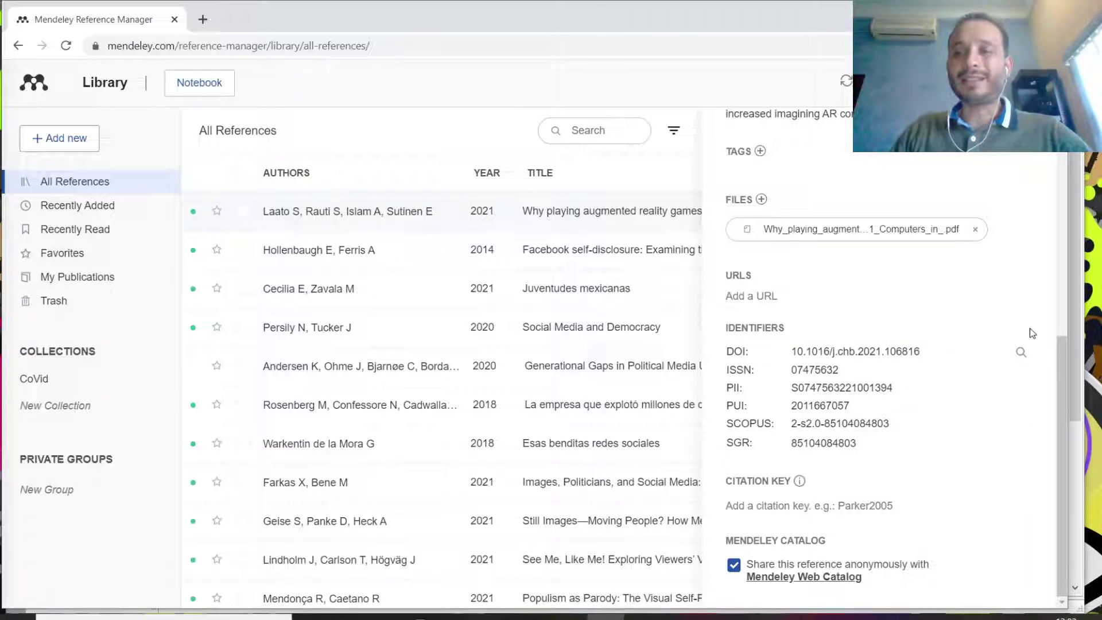
scroll(1065, 347, "up", 7)
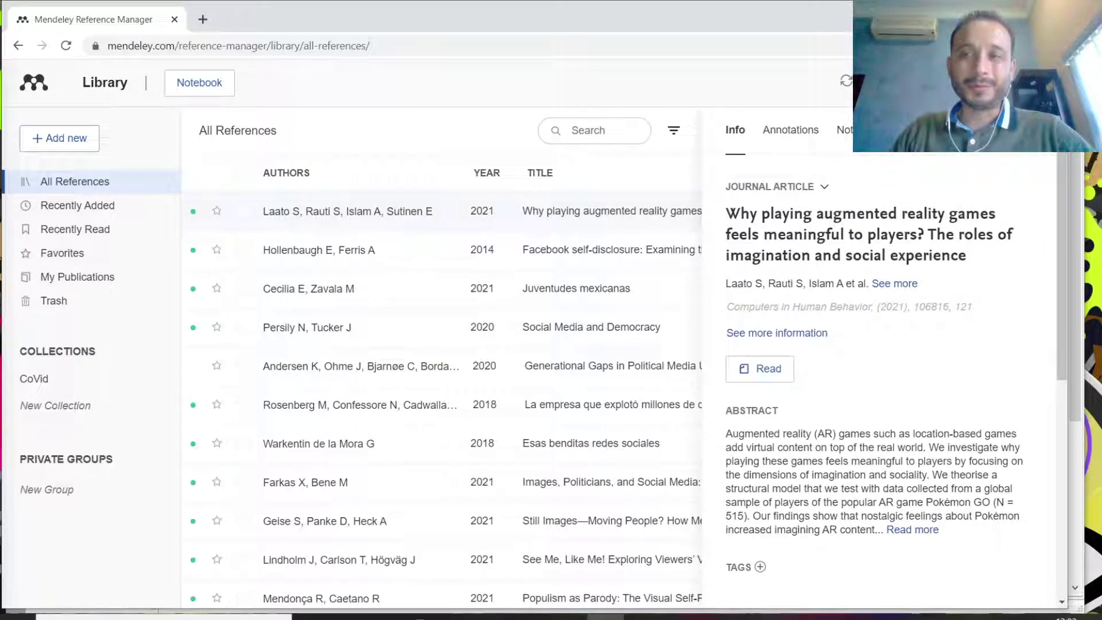
left_click(1042, 130)
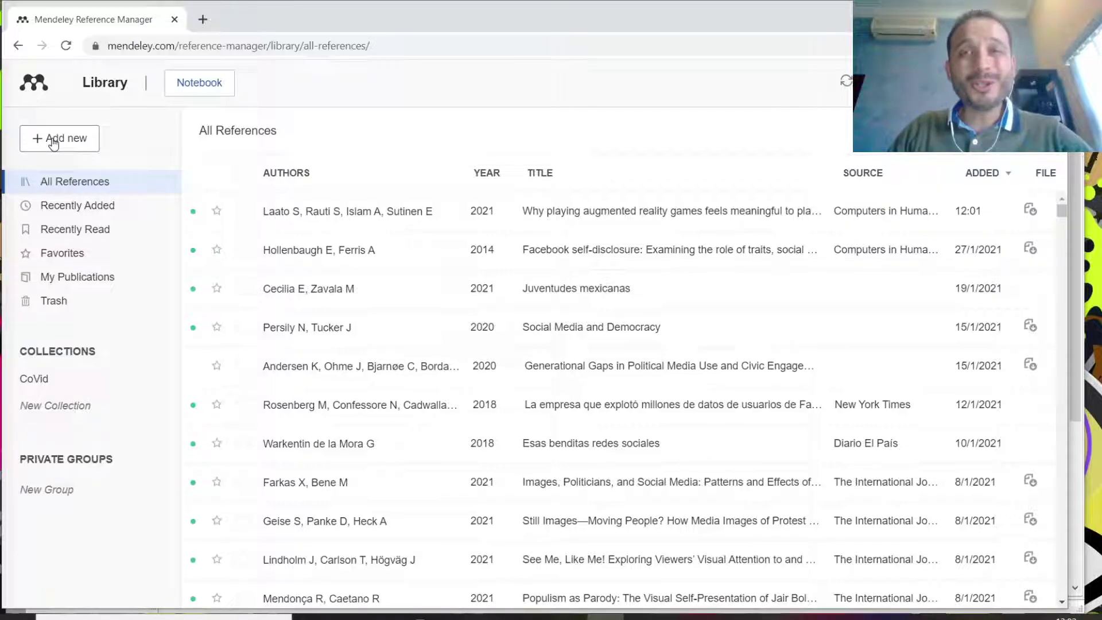
- Reopen the augmented reality games article's details, check its DOI and metadata lookup option, and close the details pane
left_click(560, 215)
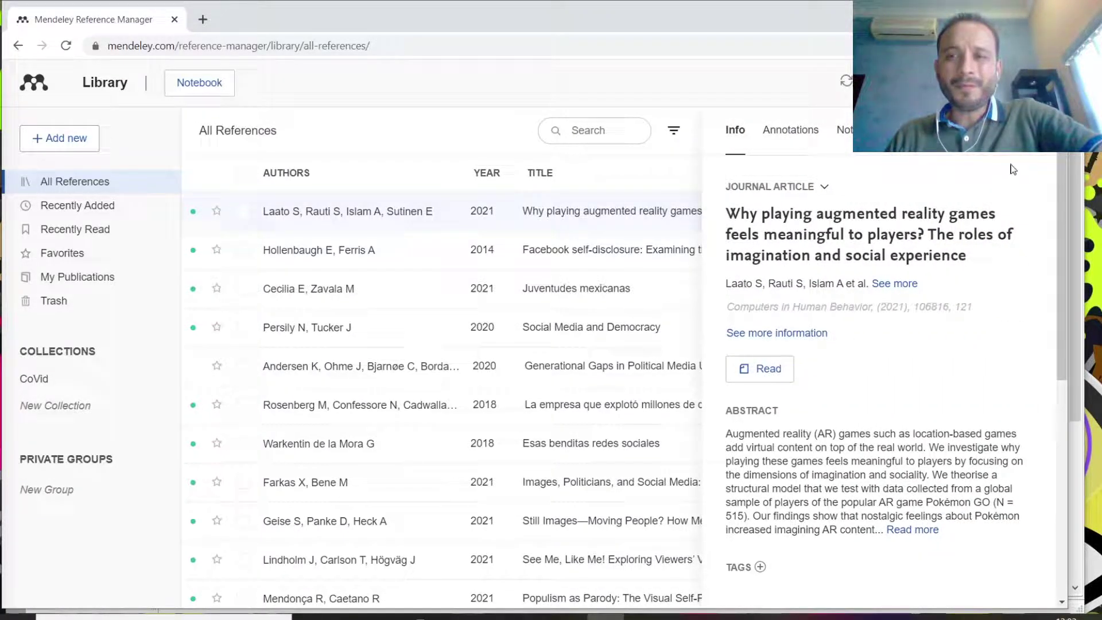
scroll(863, 344, "down", 7)
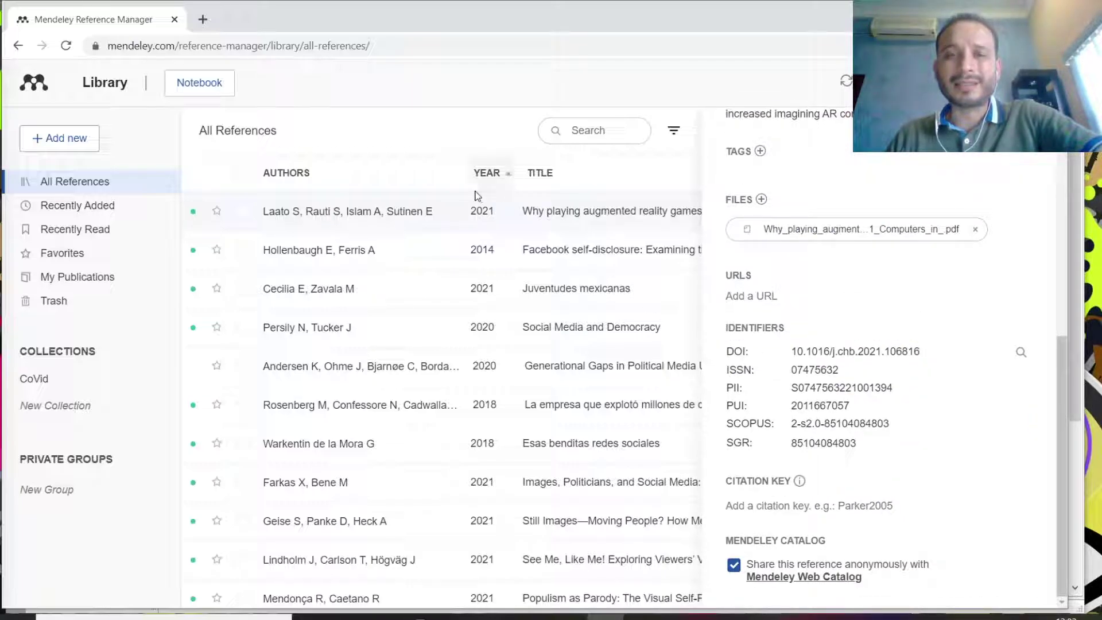
left_click(932, 357)
left_click_drag(1060, 370, 1062, 302)
left_click(927, 224)
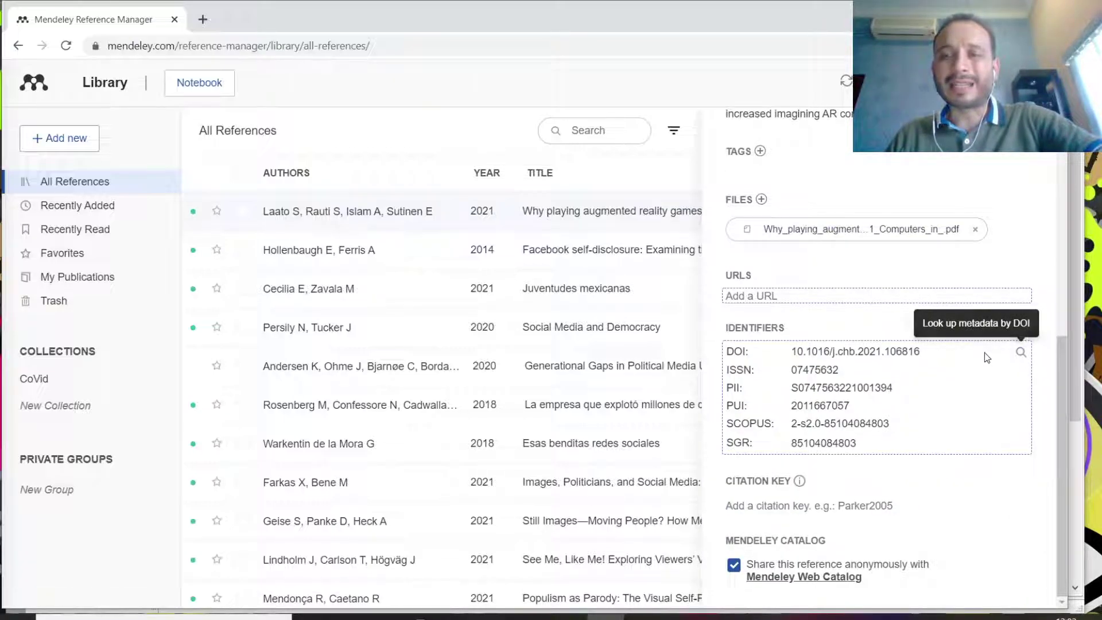
scroll(1021, 264, "up", 7)
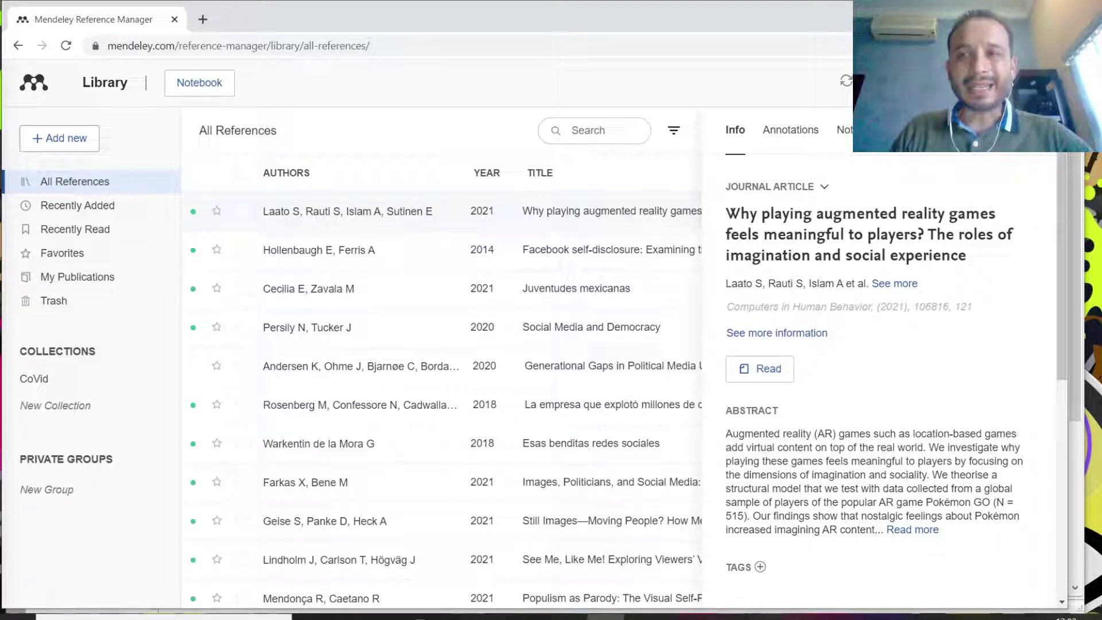
left_click(1034, 130)
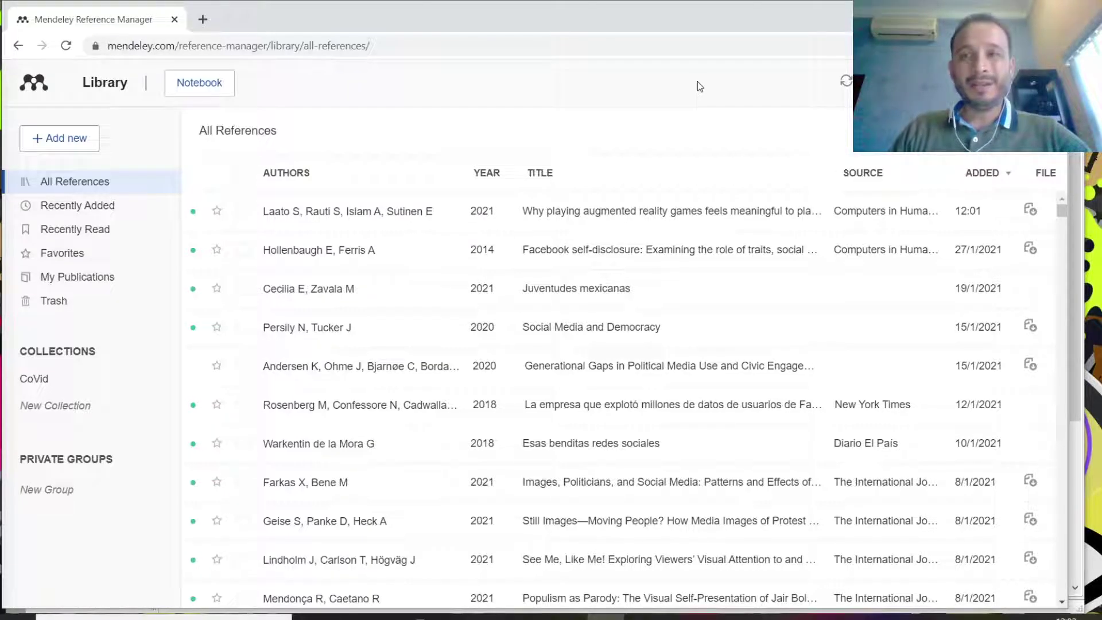
- Switch to Mendeley Desktop and view the details of the augmented reality games and Facebook self-disclosure articles
left_click(632, 615)
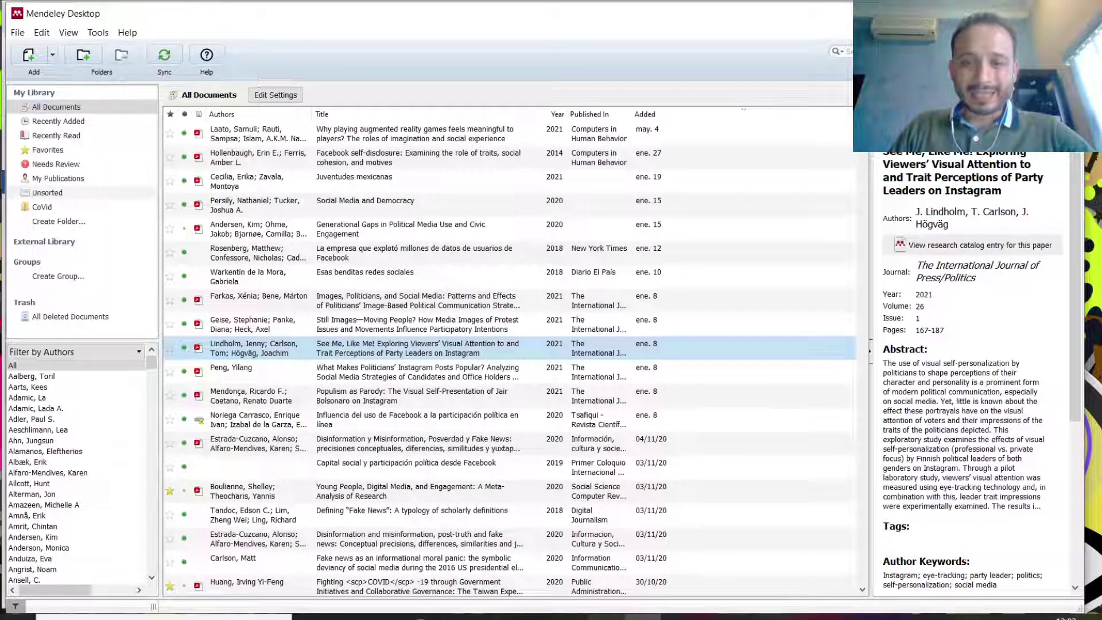
key("alt+Tab")
key("alt+Tab")
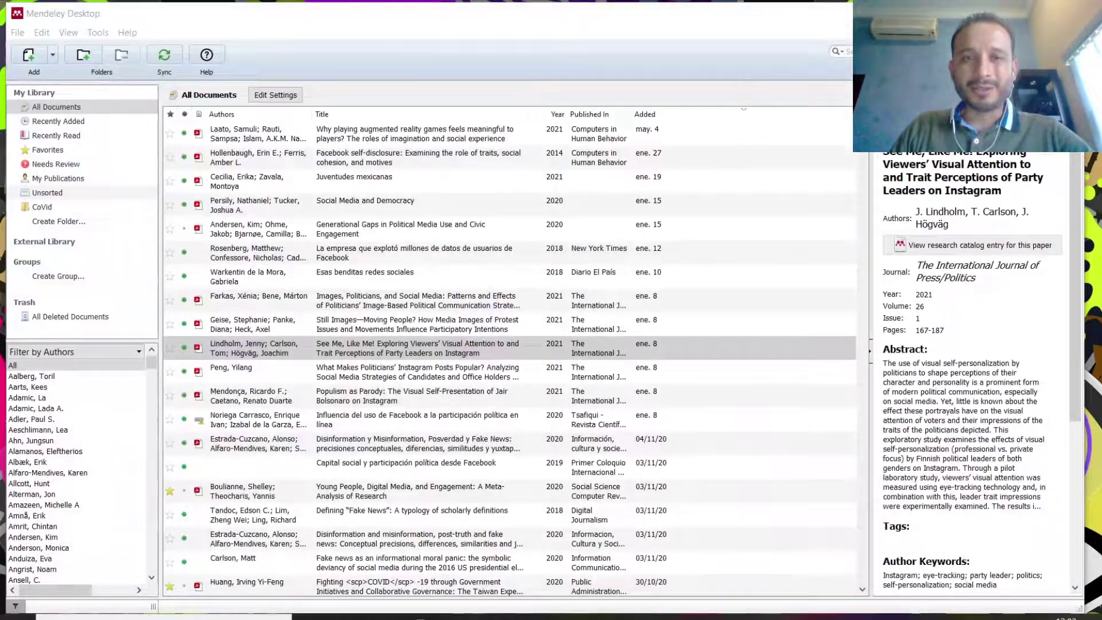
left_click_drag(480, 20, 500, 22)
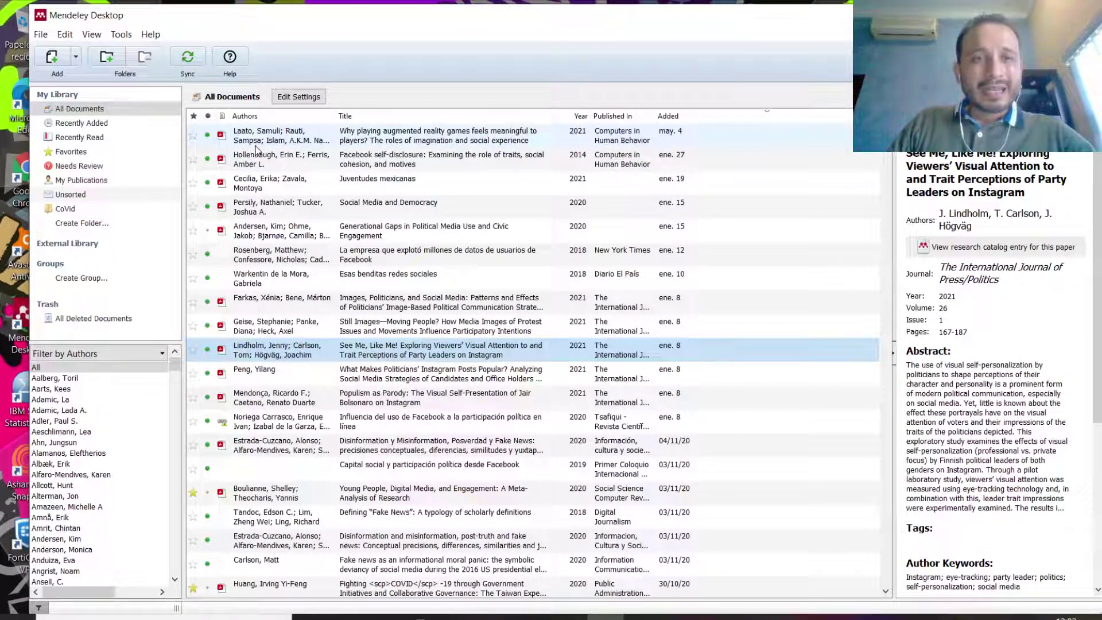
left_click(404, 154)
left_click(405, 139)
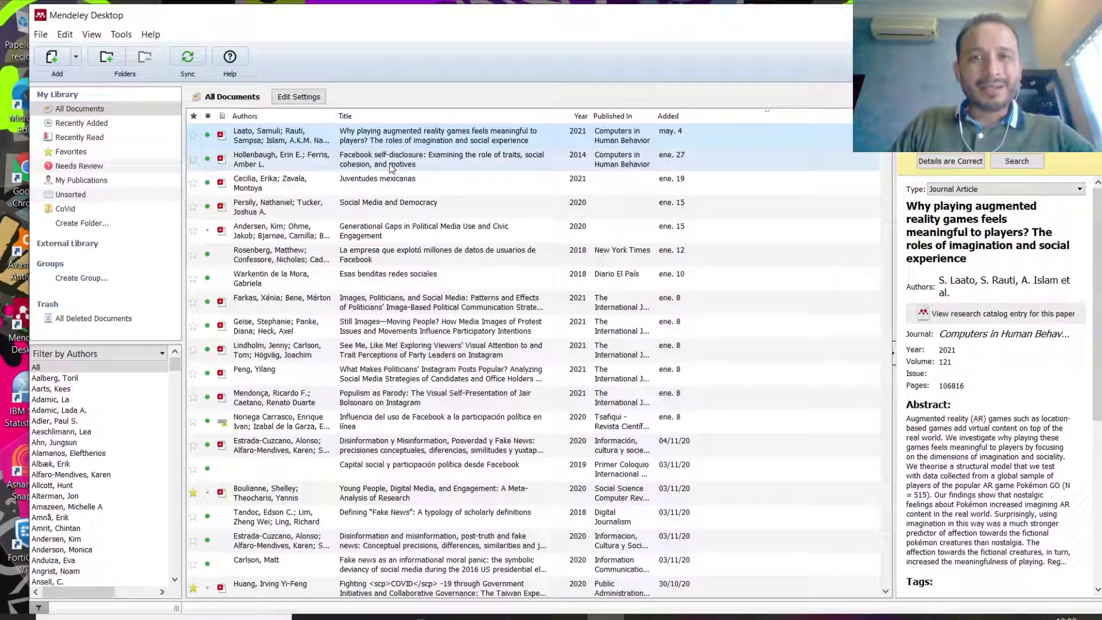
left_click(392, 167)
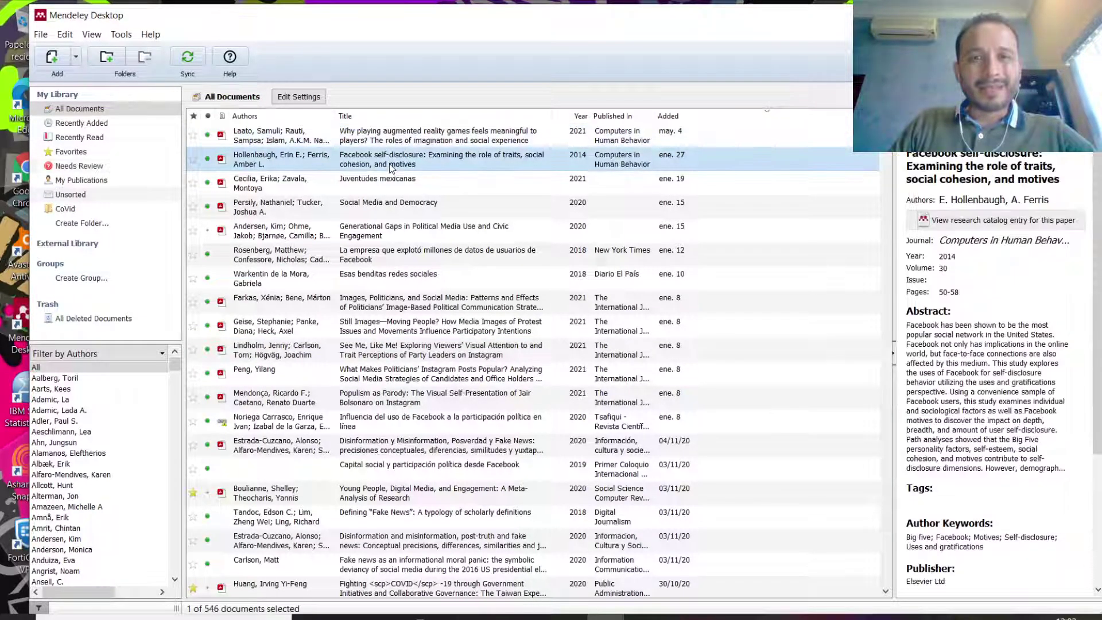
- Sync the desktop library and select the augmented reality games article in the list sorted by newest added
left_click(188, 60)
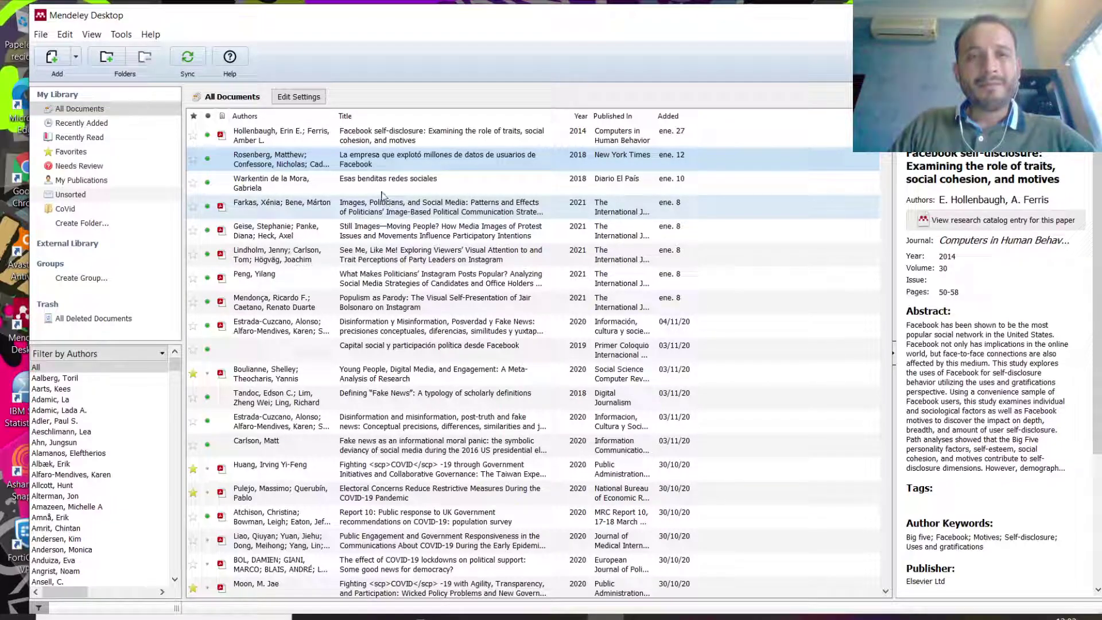
left_click(712, 121)
left_click(712, 120)
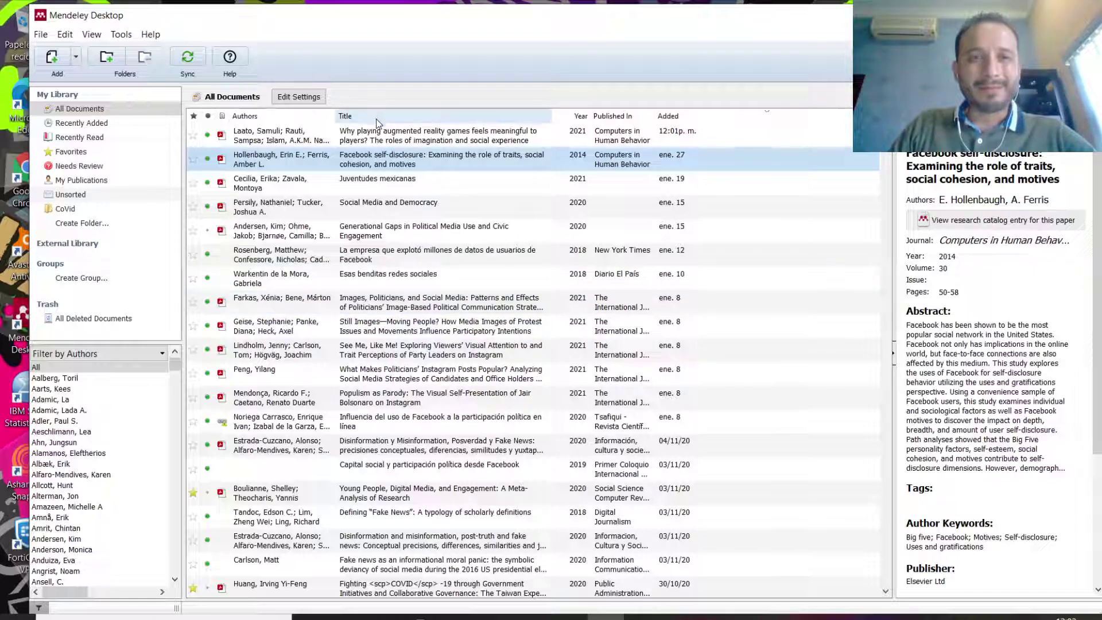
left_click(388, 143)
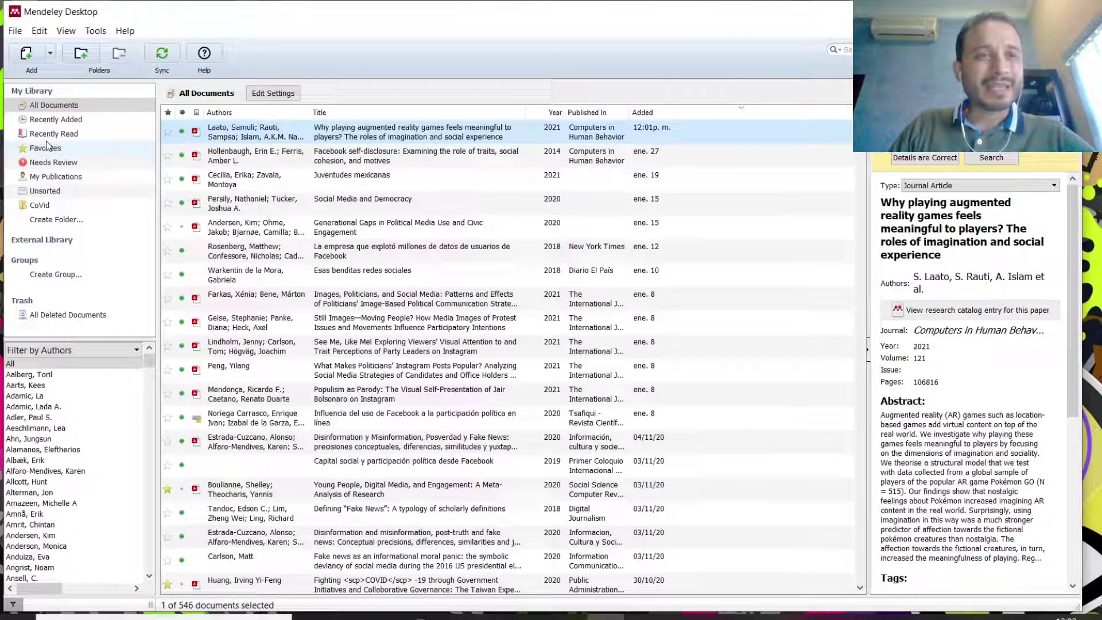
- Browse the Recently Added, Recently Read and Favorites collections, and return to All Documents
left_click(63, 120)
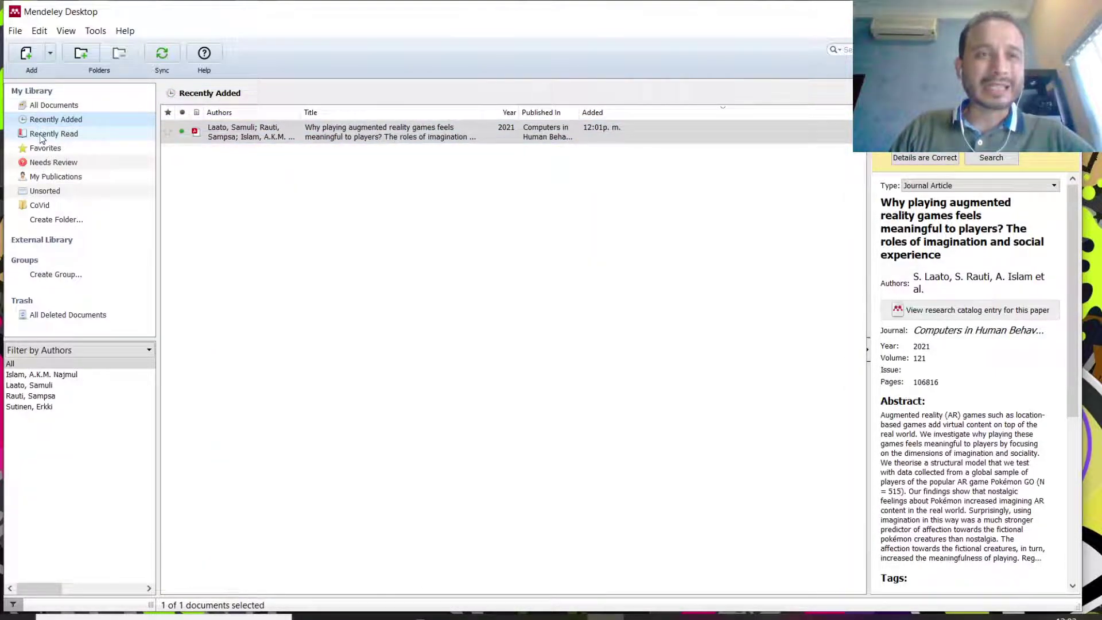
left_click(40, 133)
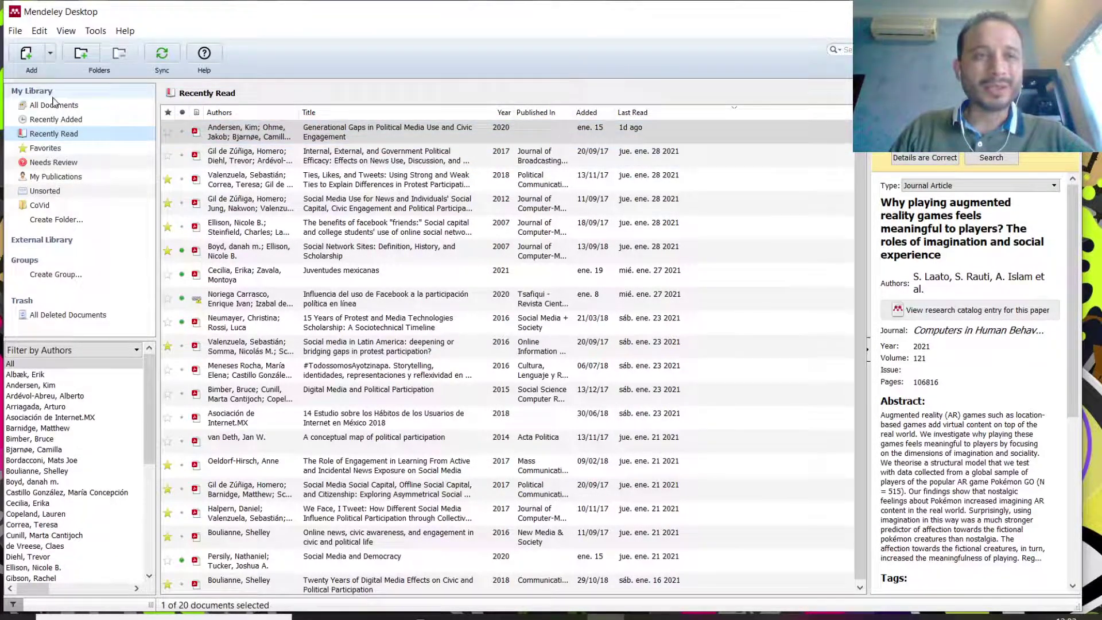
left_click(45, 148)
left_click(41, 106)
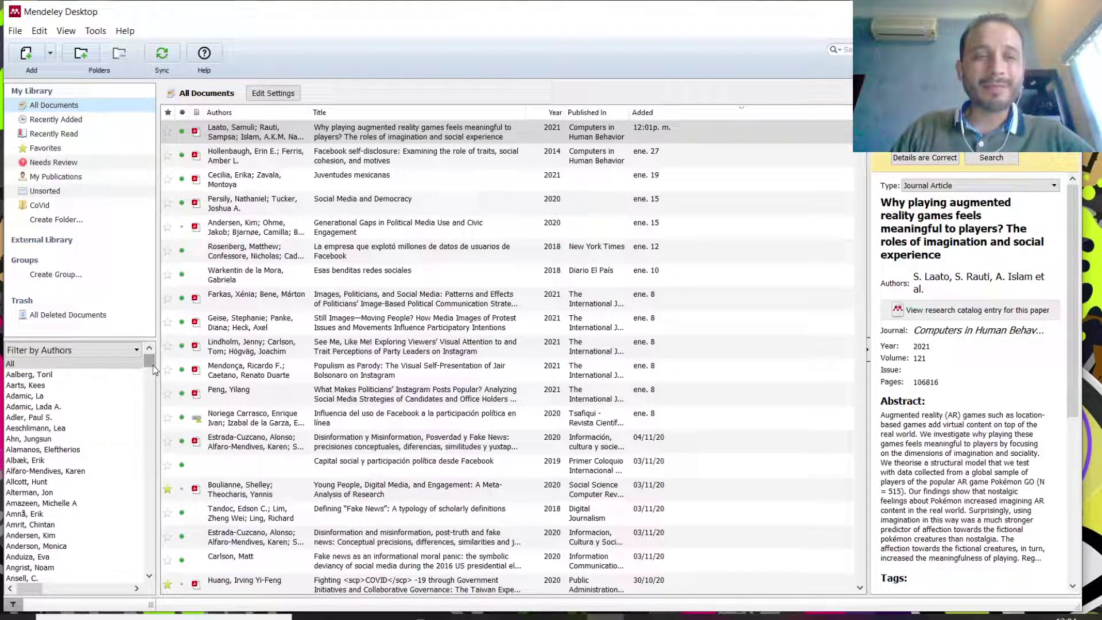
- Filter All Documents by several individual authors in turn, and show the documents of all authors again
left_click(33, 514)
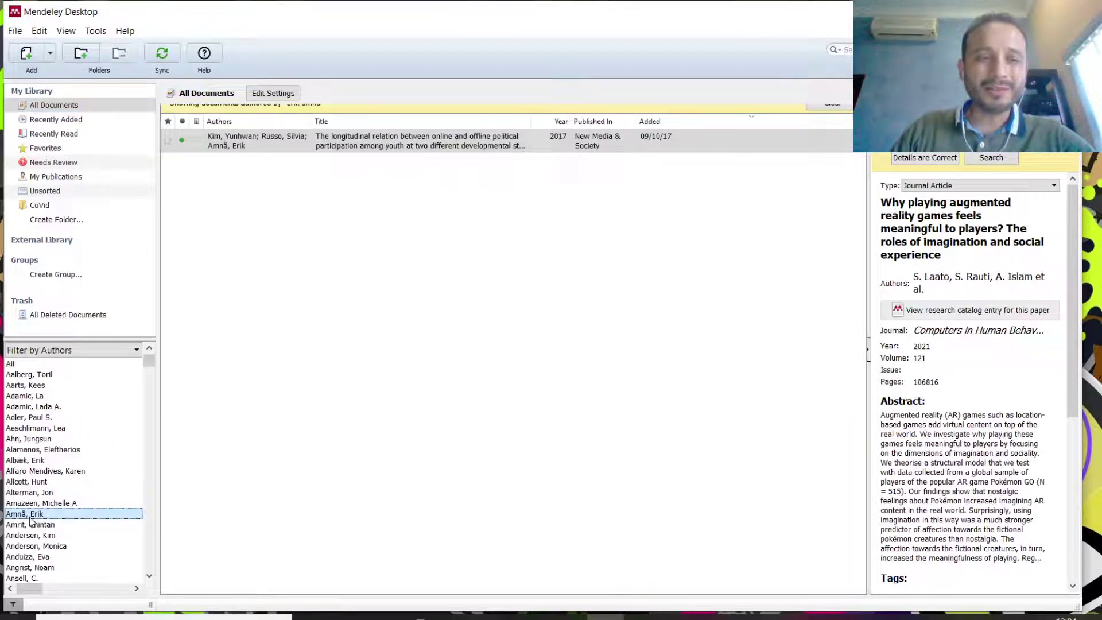
left_click(33, 492)
left_click(39, 450)
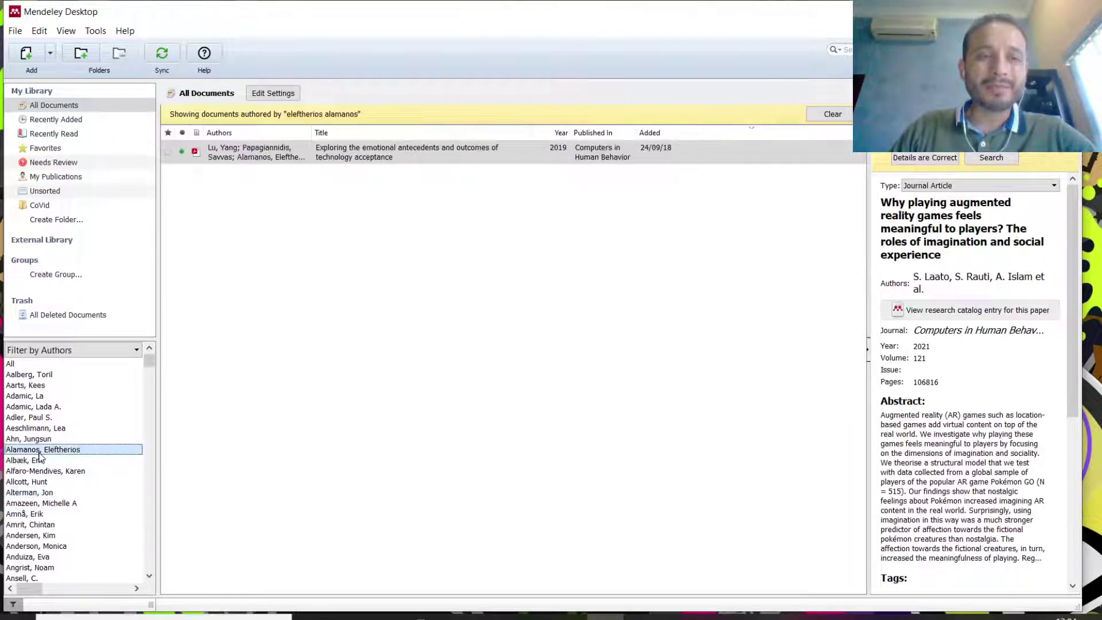
left_click(45, 419)
left_click(31, 535)
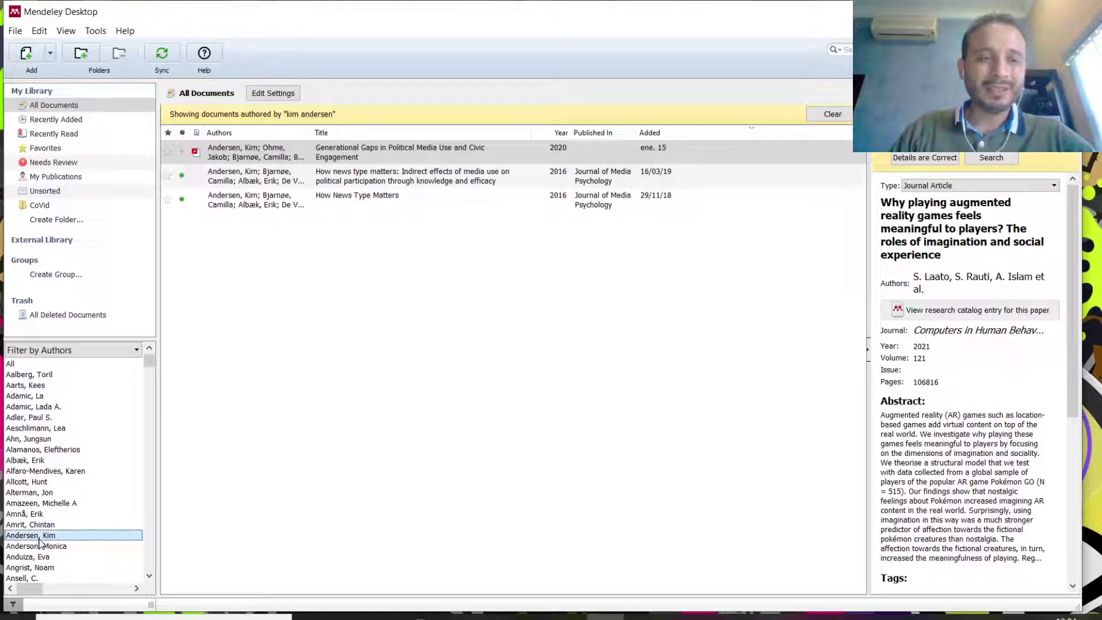
left_click(30, 567)
left_click(23, 364)
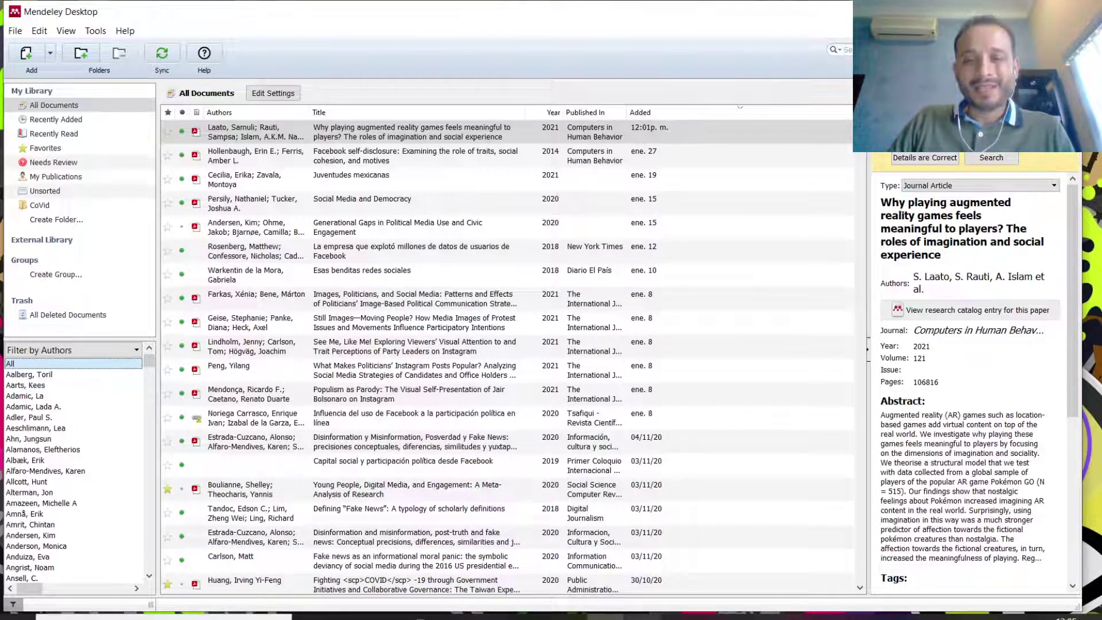
- Switch to the blank Word document and enter the lines "Titulo", "Nombre del alumno" and "Resumen", followed by blank space
left_click(643, 618)
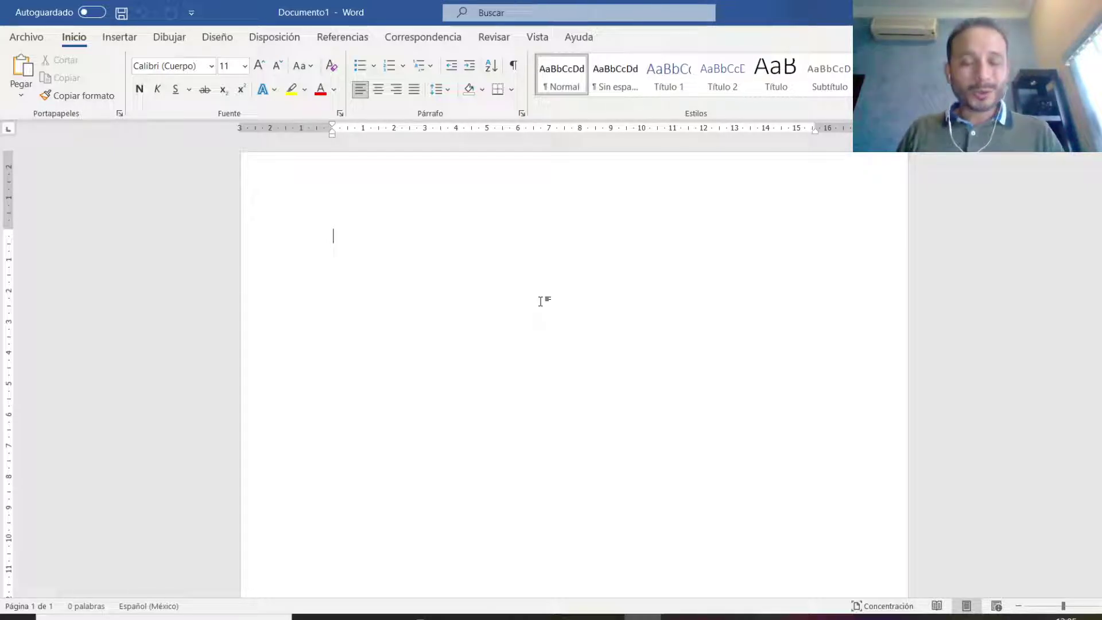
type("Titulo ")
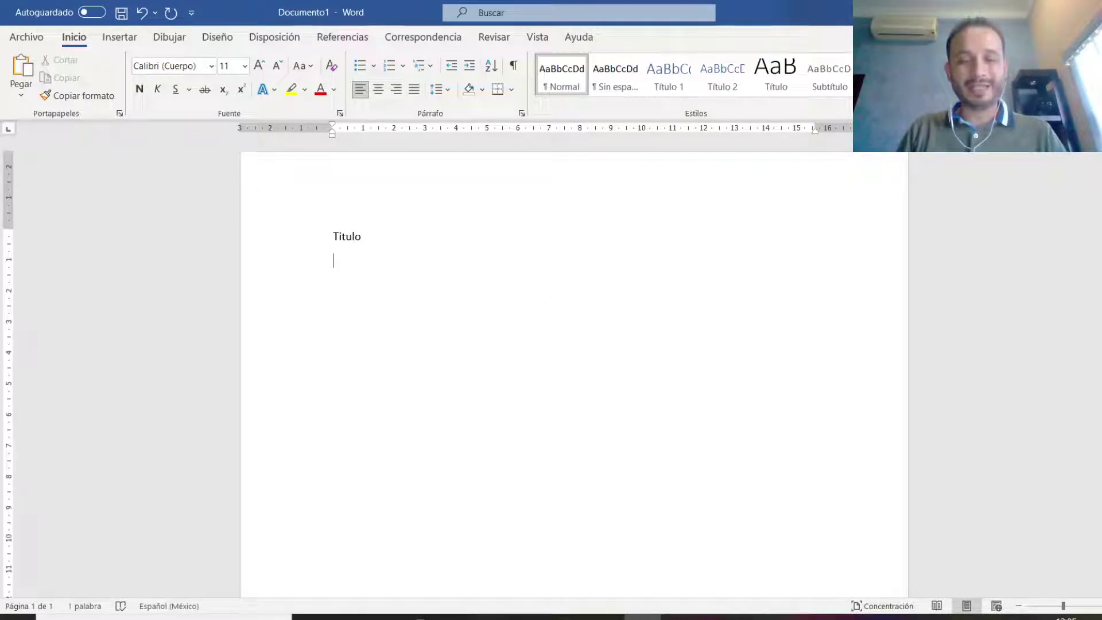
type("Nombre del")
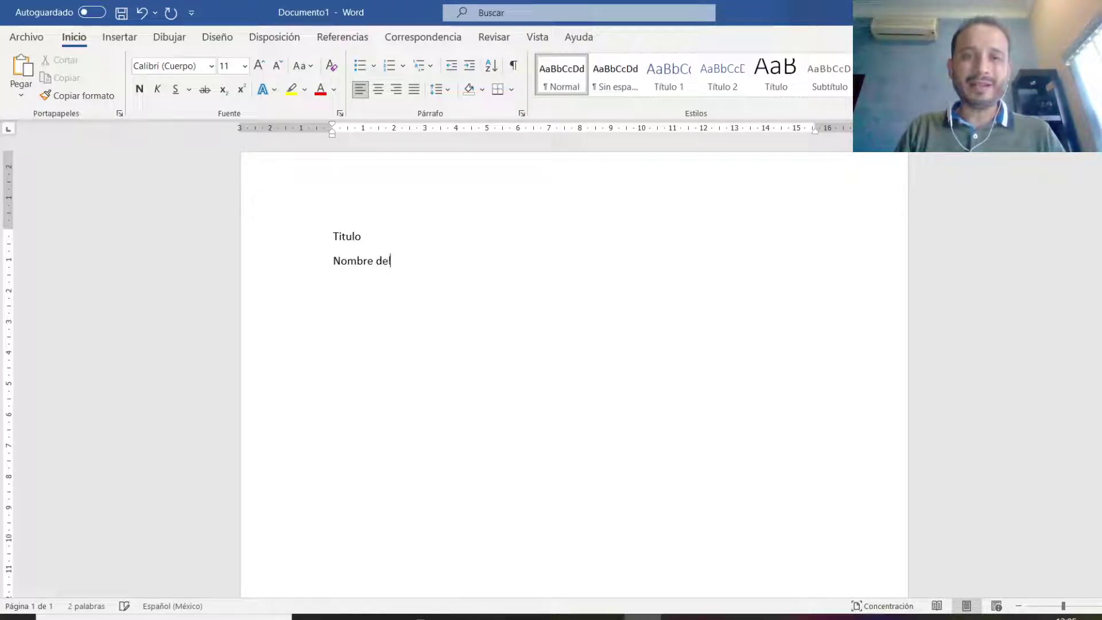
type(" alumno")
key("Return")
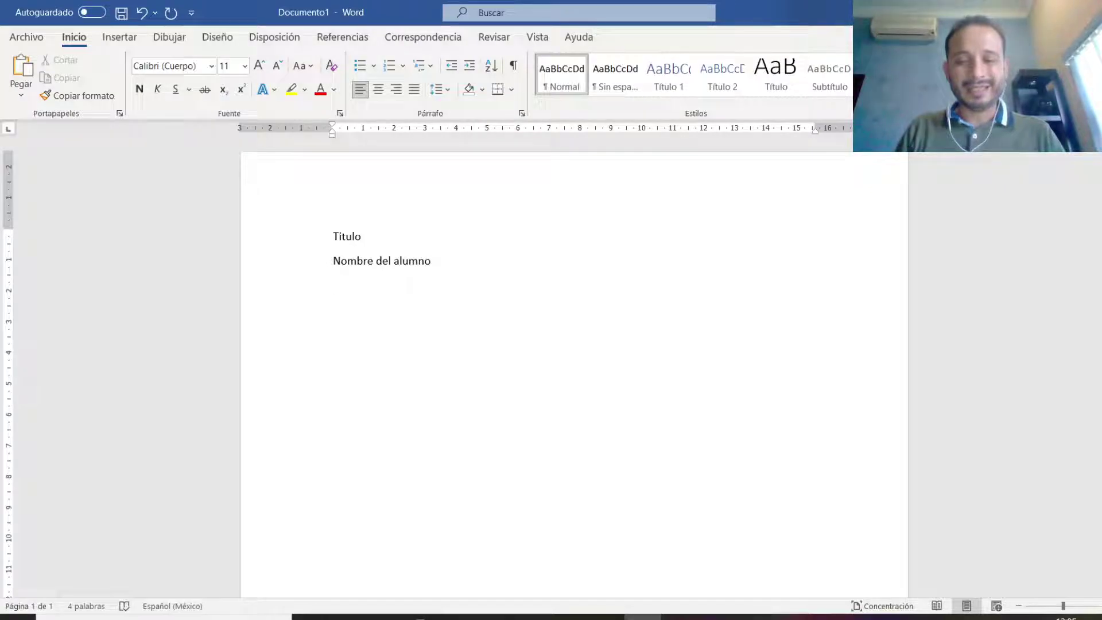
type("Resumen")
key("Return")
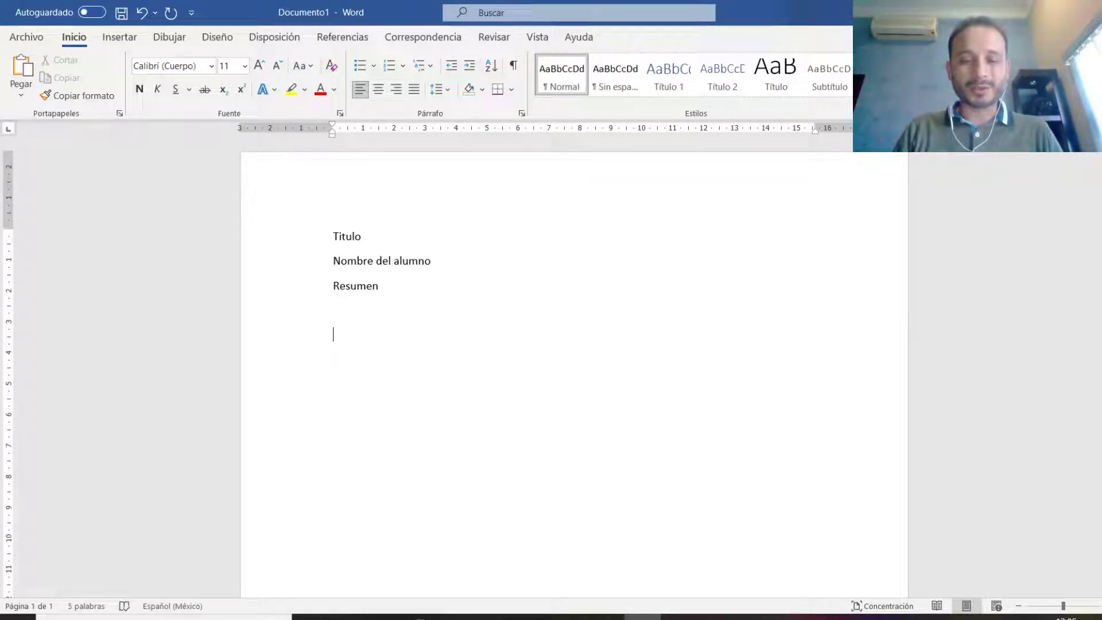
- Write the sentence "El internet ha llegado desde los años 90 del siglo pasado al público en general ." below "Resumen"
key("Return")
type("La")
key("BackSpace")
key("BackSpace")
key("BackSpace")
type("El internet ha llegado de")
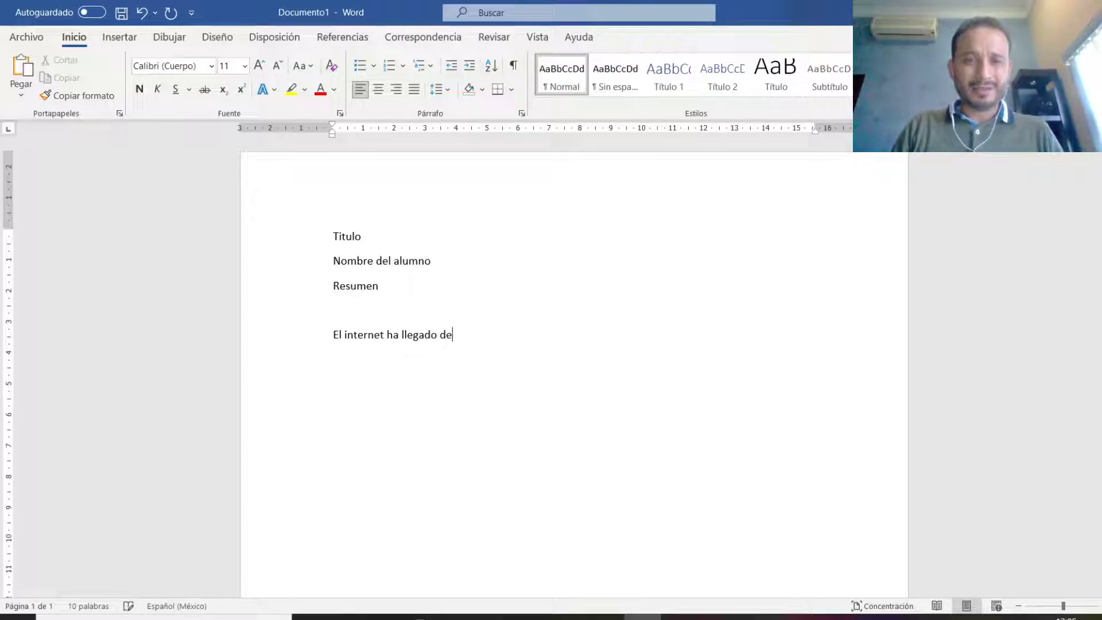
type("sde princip")
key("BackSpace")
key("BackSpace")
key("BackSpace")
key("BackSpace")
key("BackSpace")
key("BackSpace")
key("BackSpace")
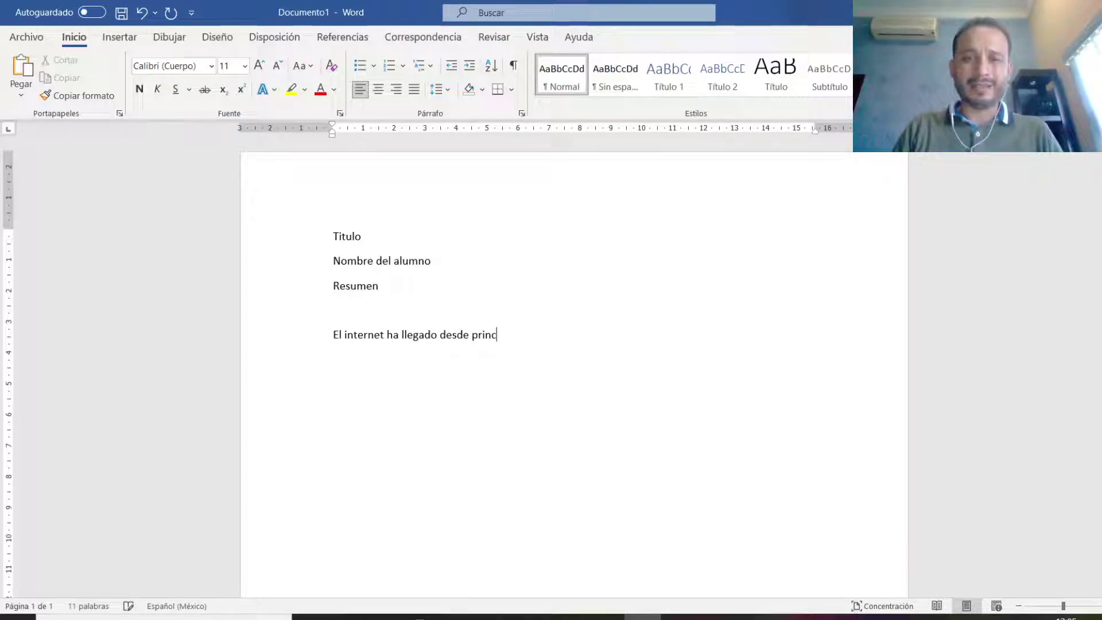
type("lo")
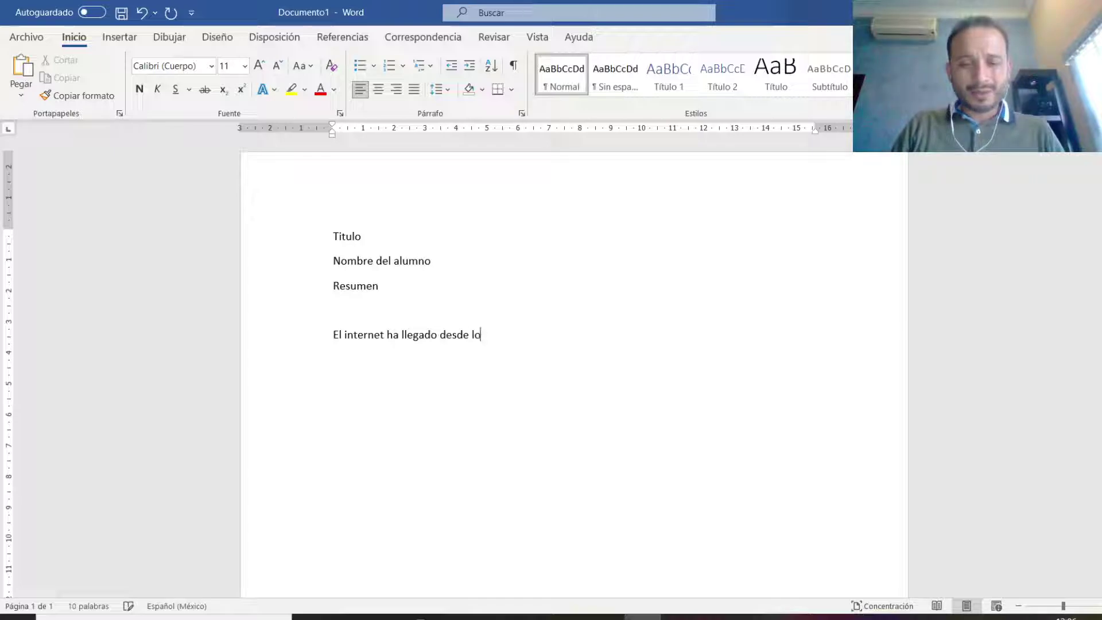
type("s años 90 de")
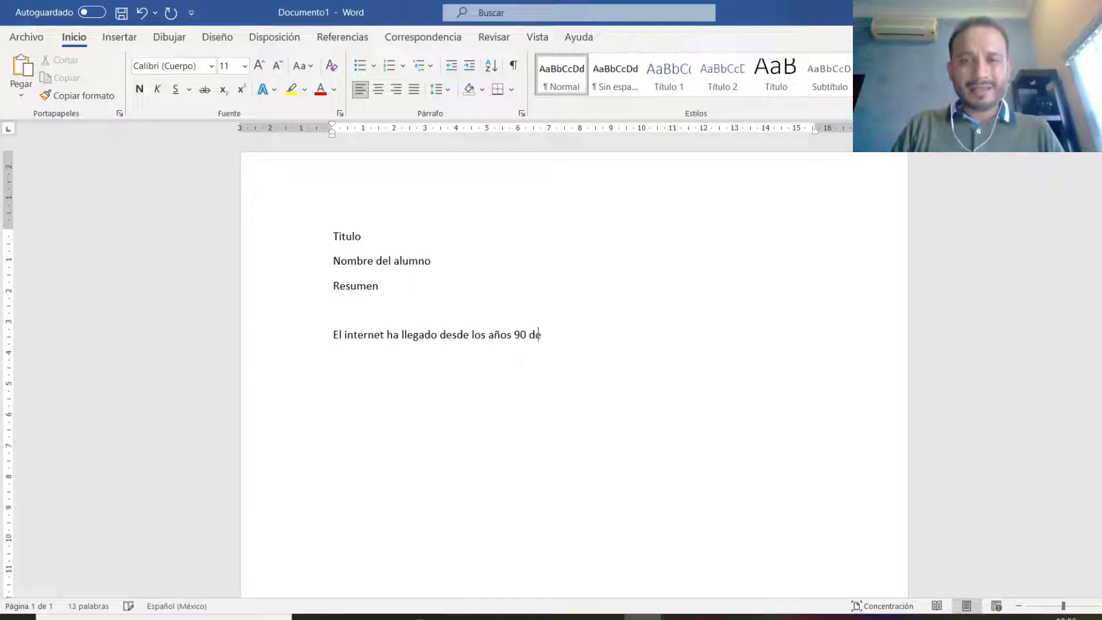
type("l siglo pasado a")
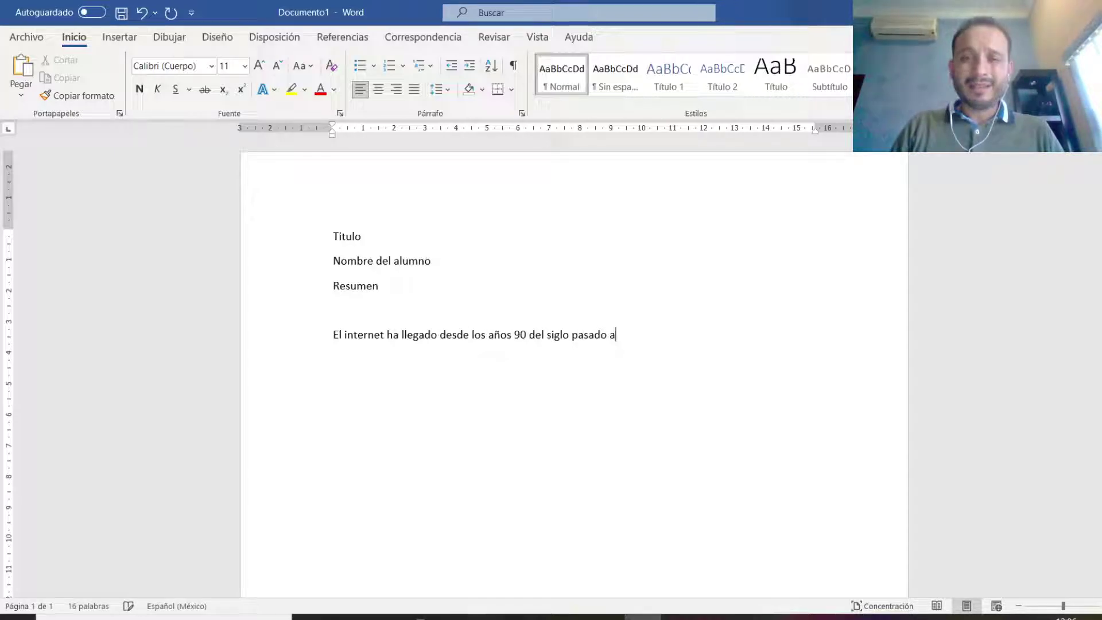
type("l público en general .")
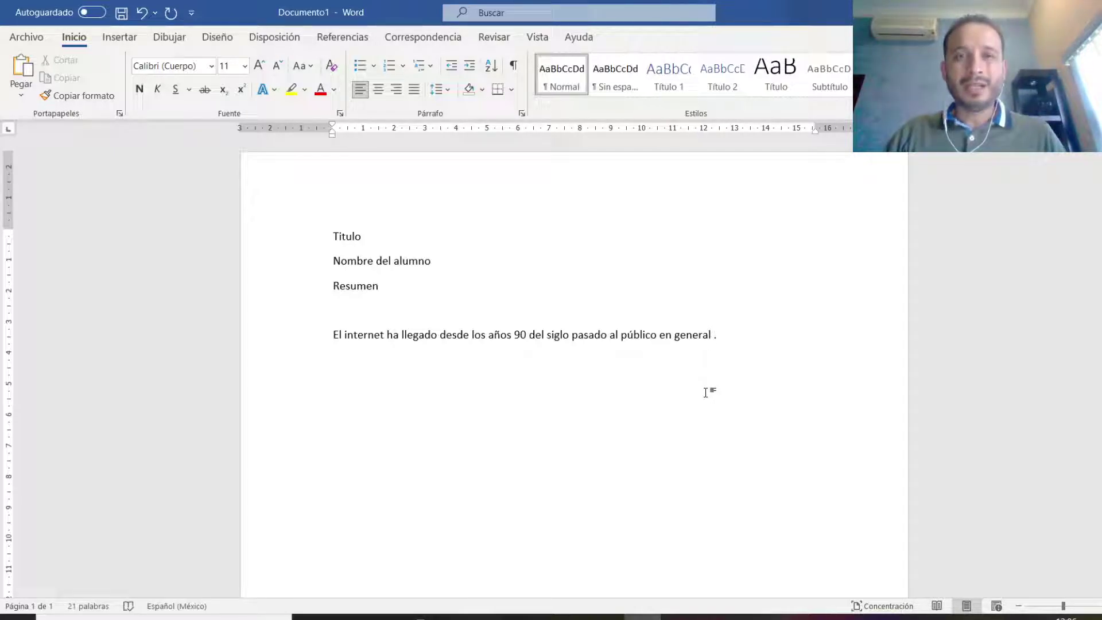
- Open Word's own source manager from the citation tools, look it over, and close it without adding a source
left_click(349, 38)
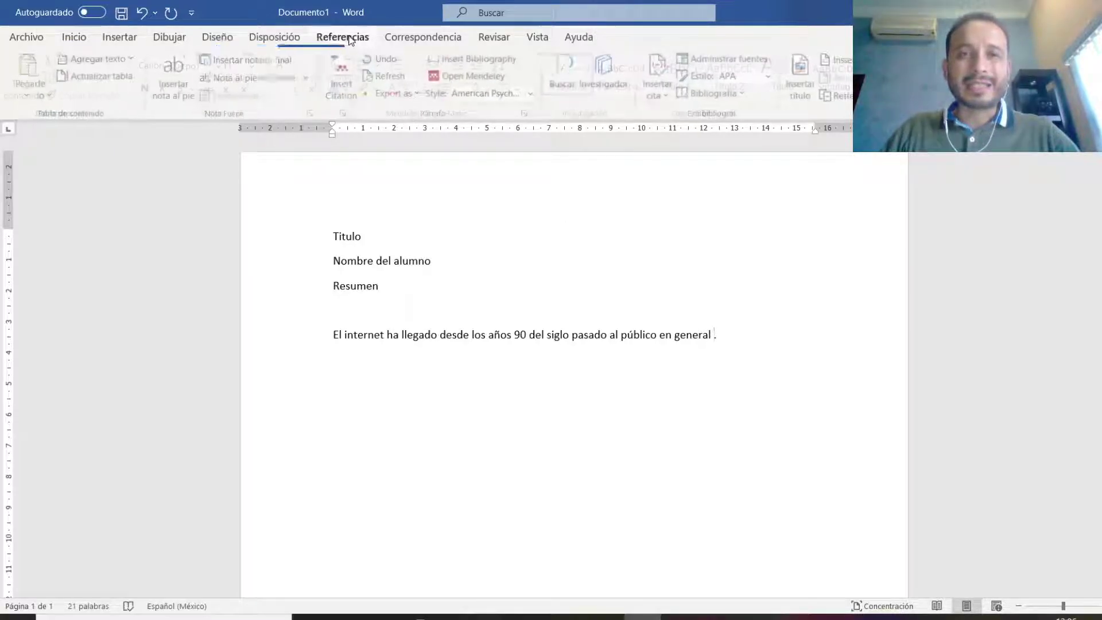
left_click(729, 59)
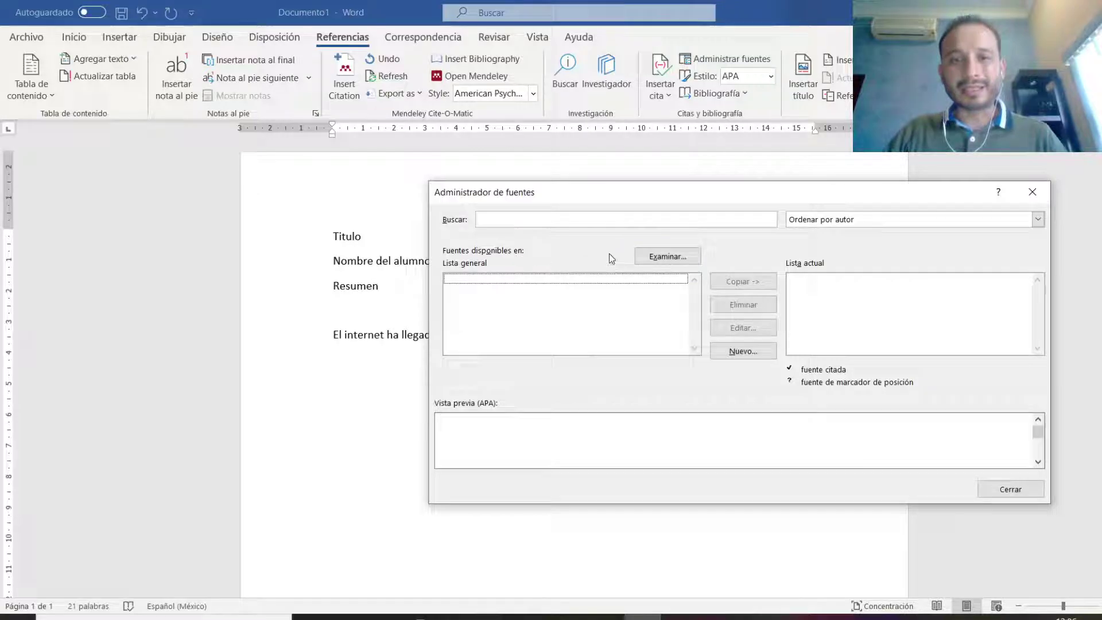
left_click(1033, 490)
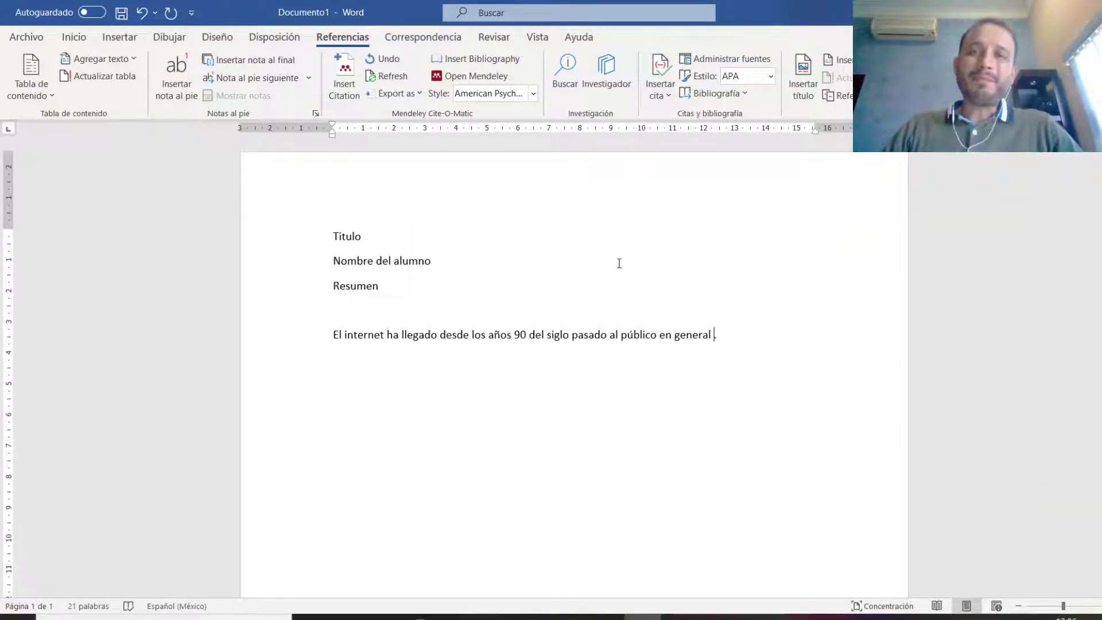
left_click(410, 305)
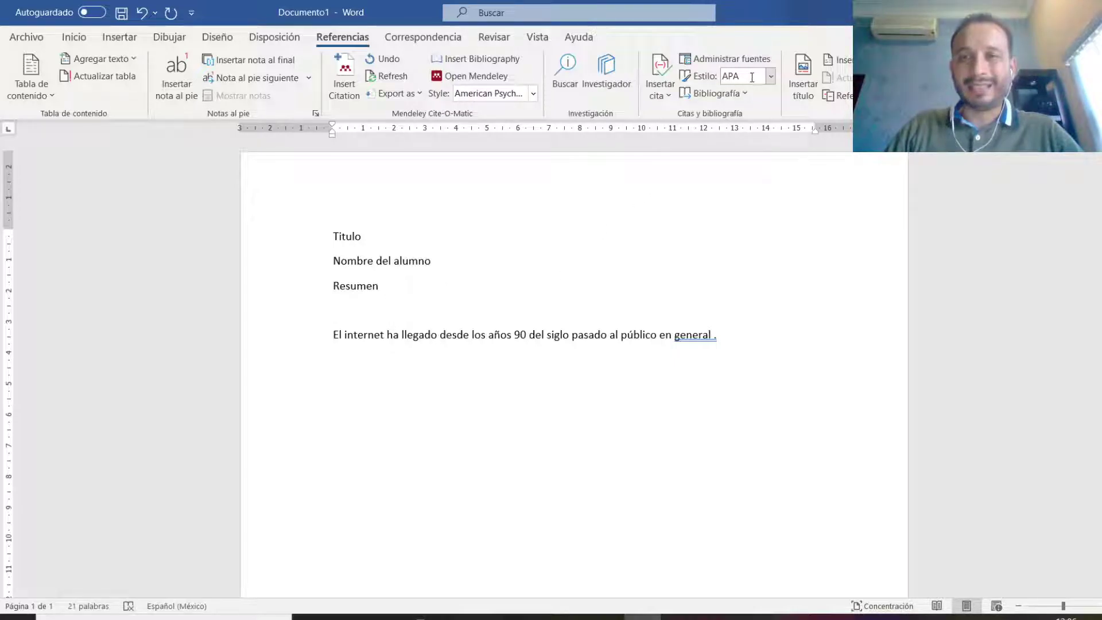
left_click(512, 372)
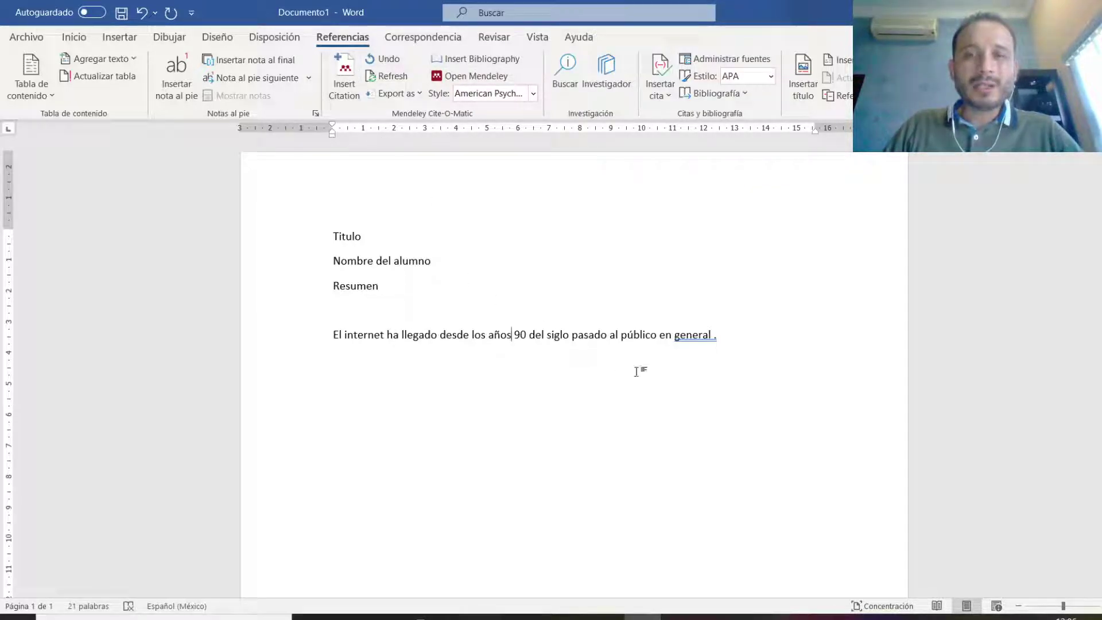
- Start a Mendeley citation before the sentence's final period and add "Influencia del uso de Facebook a la participación política en línea", searching by its author's surname
left_click(714, 336)
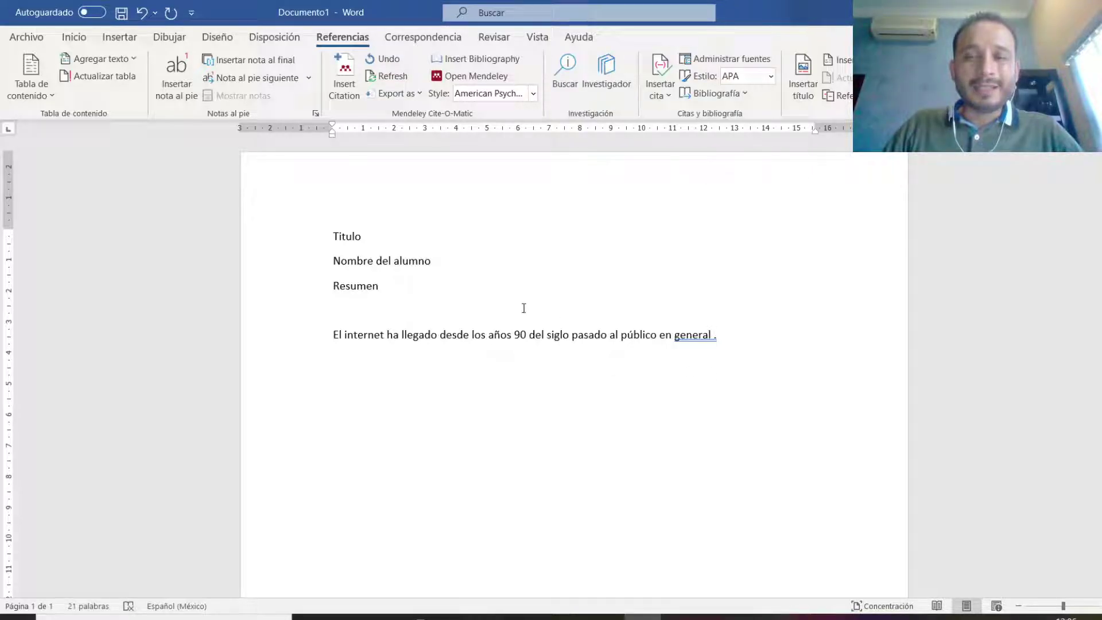
left_click(345, 83)
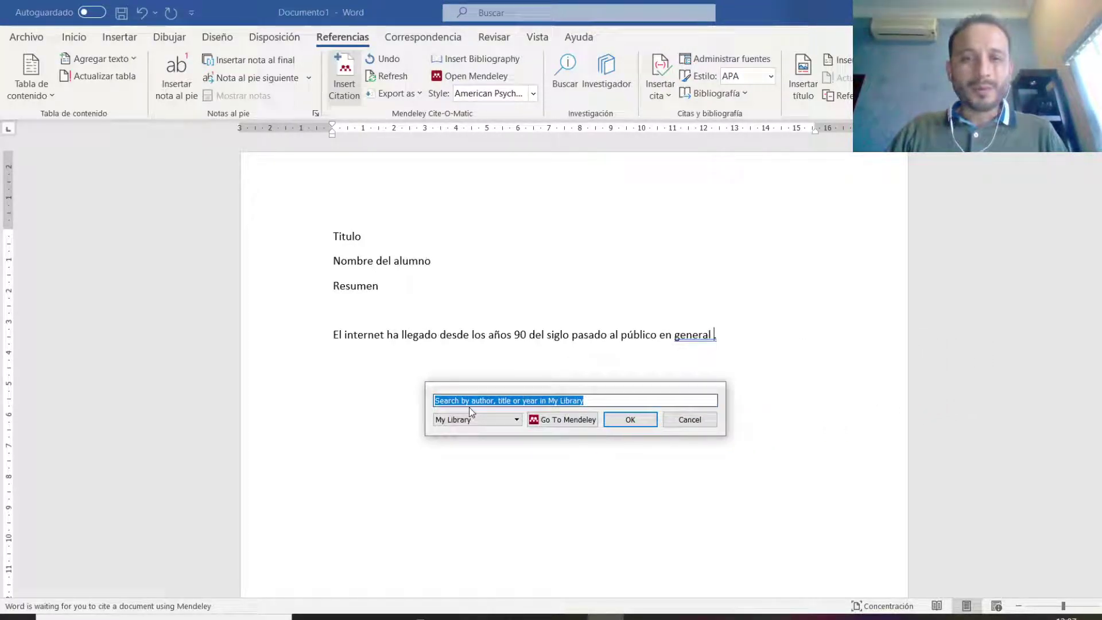
left_click(608, 404)
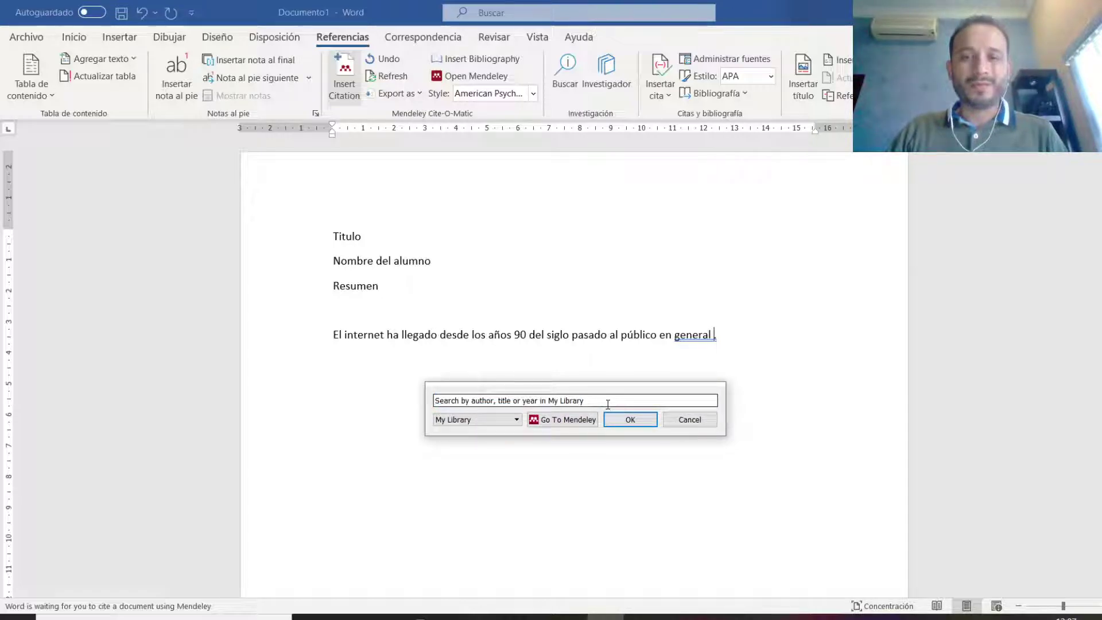
triple_click(608, 404)
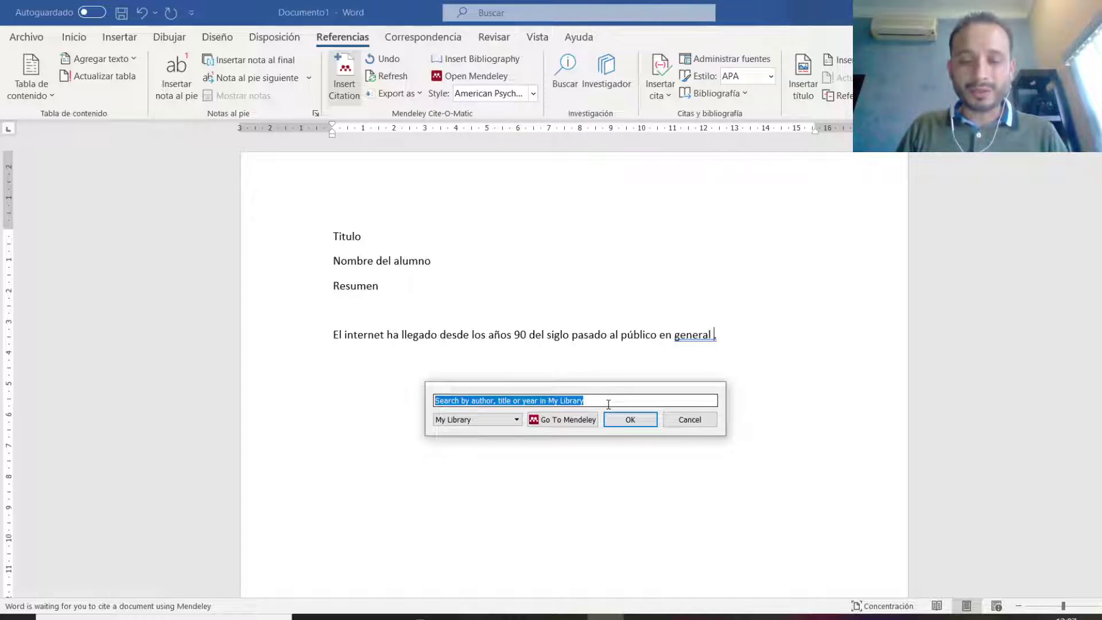
type("Noriega")
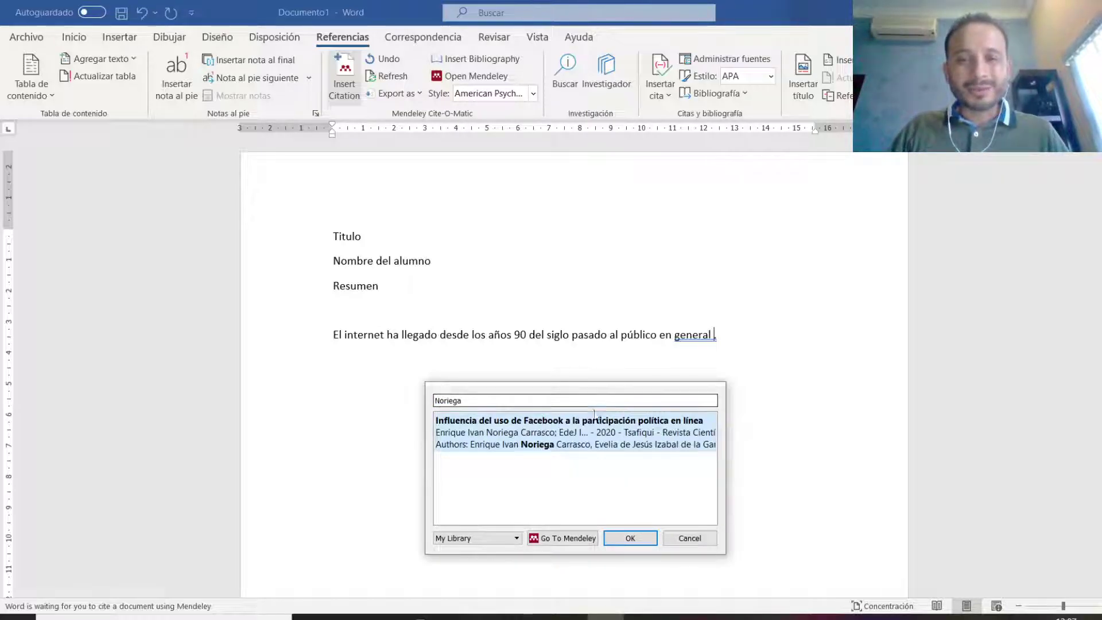
left_click(503, 427)
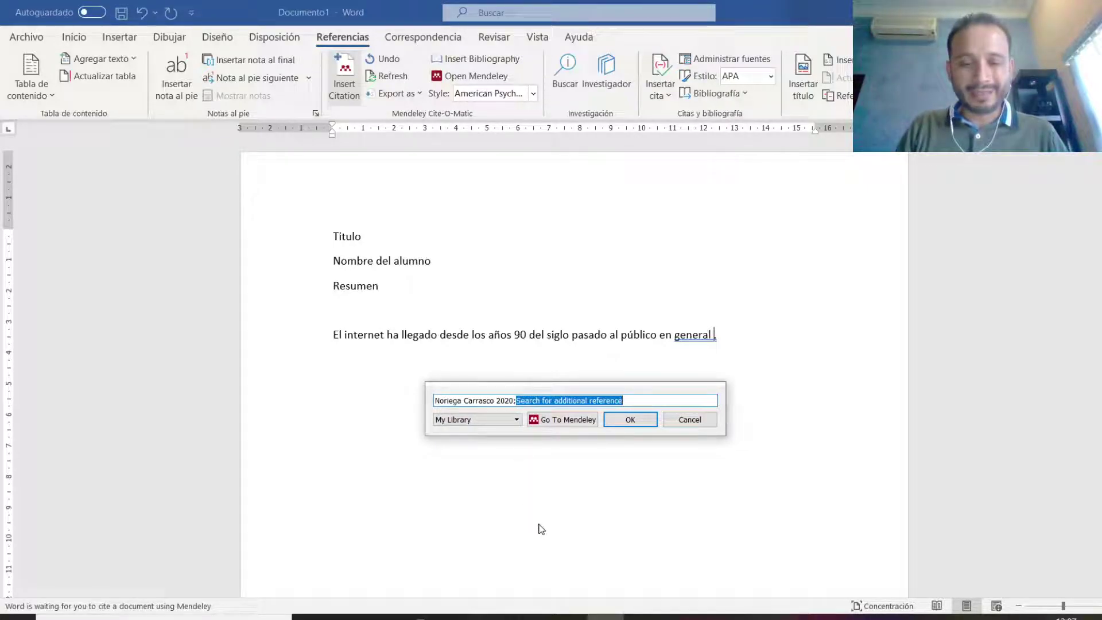
- Add "Changes in use and perception of facebook" as a second reference and insert the combined citation in the sentence
type("H")
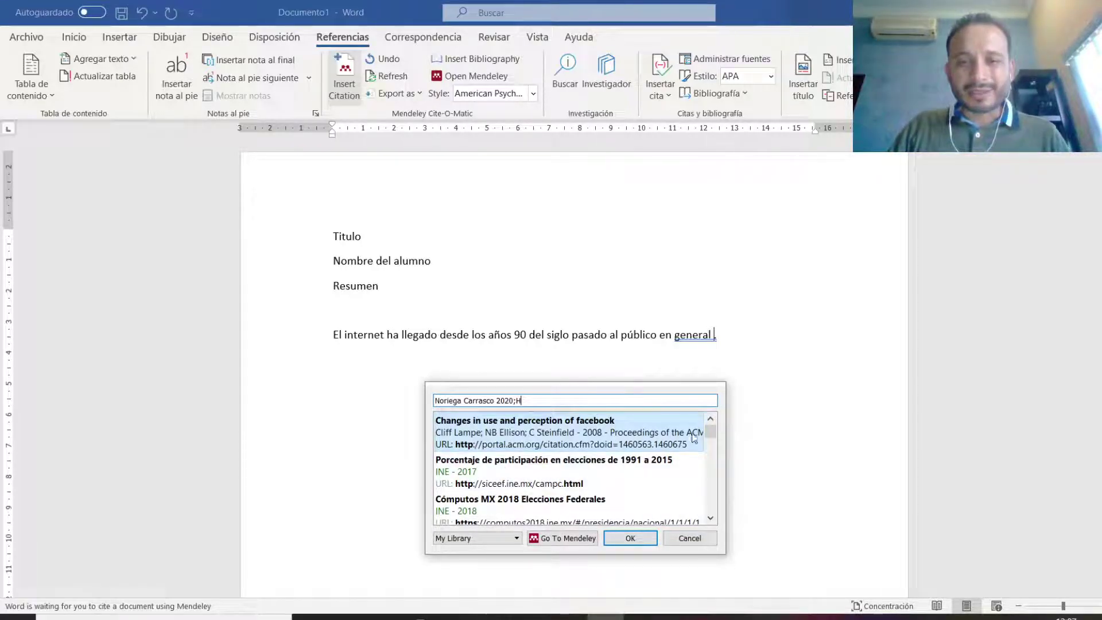
left_click(604, 440)
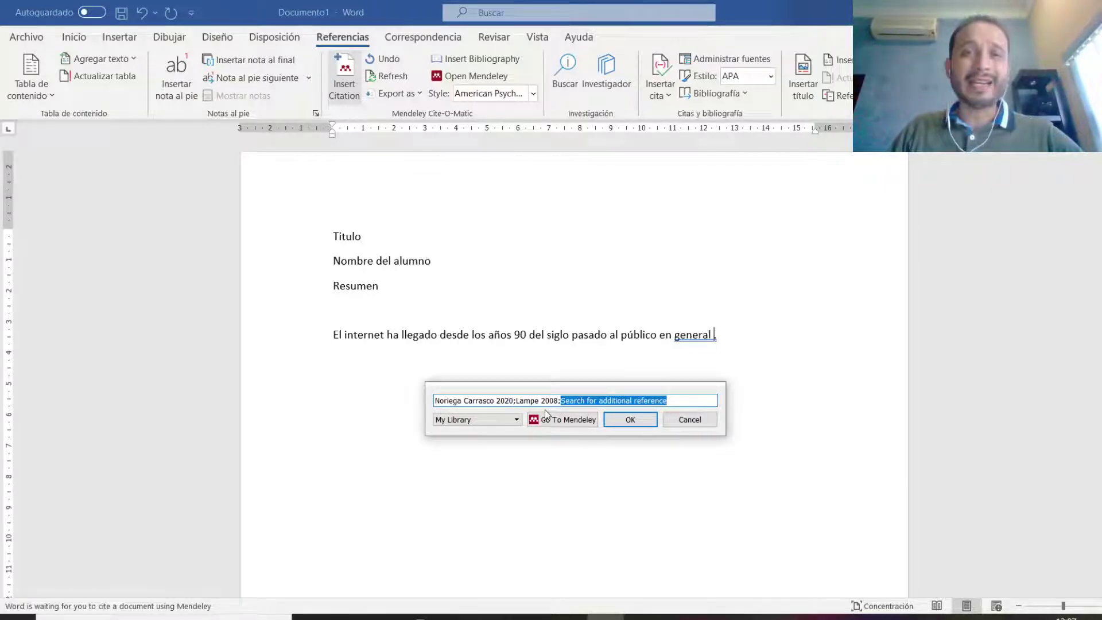
left_click(631, 421)
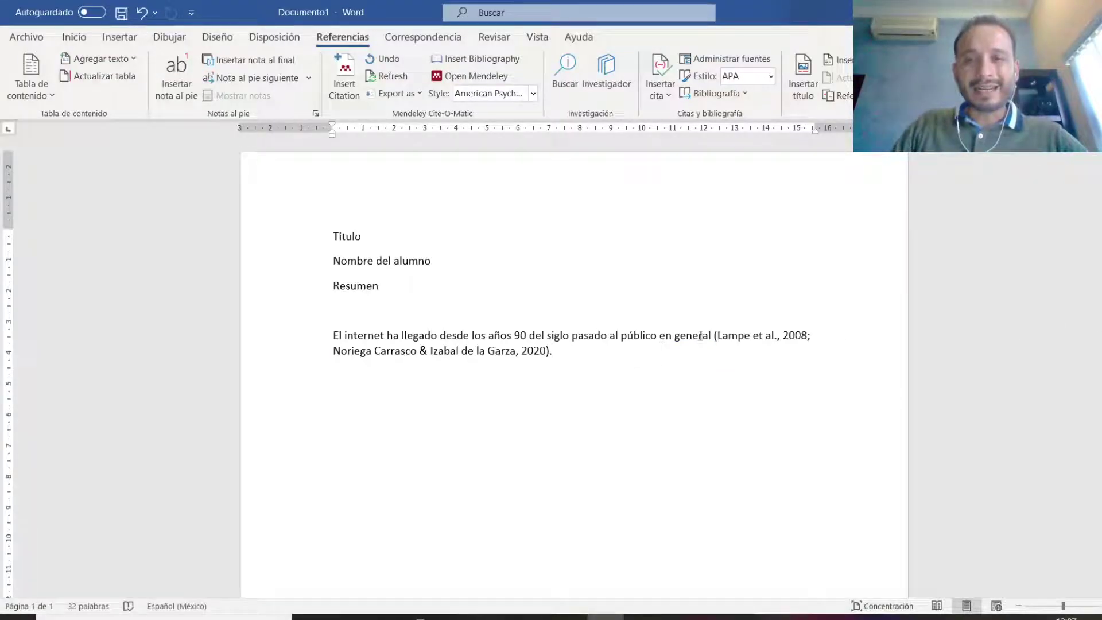
left_click(748, 334)
left_click(563, 364)
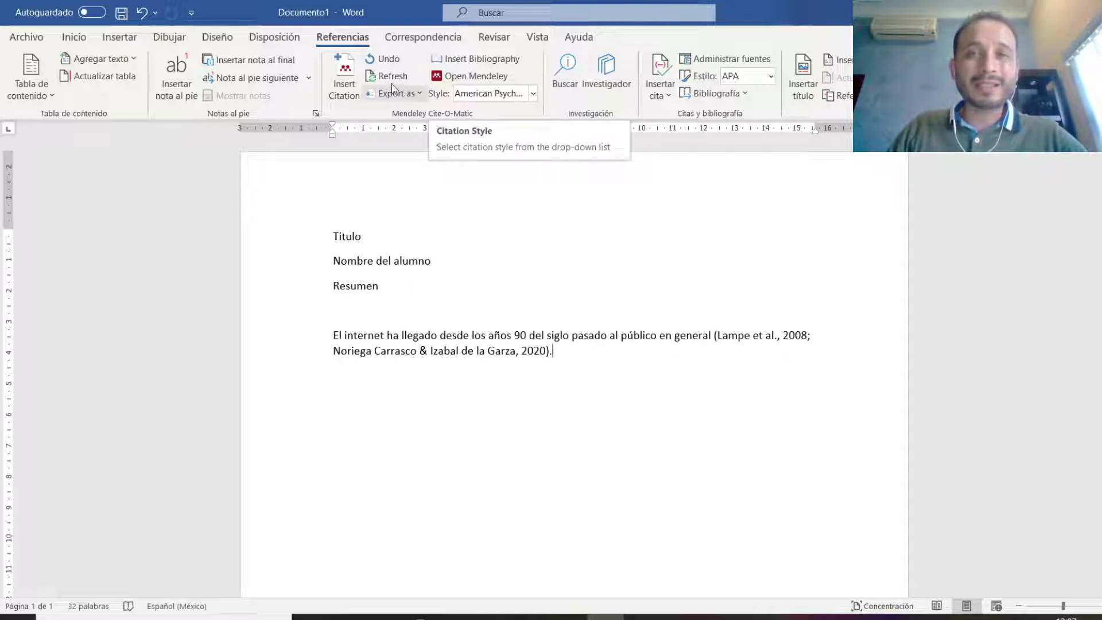
- Switch the Mendeley citation style to American Sociological Association 6th edition, and return it to American Psychological Association 7th edition
left_click(533, 94)
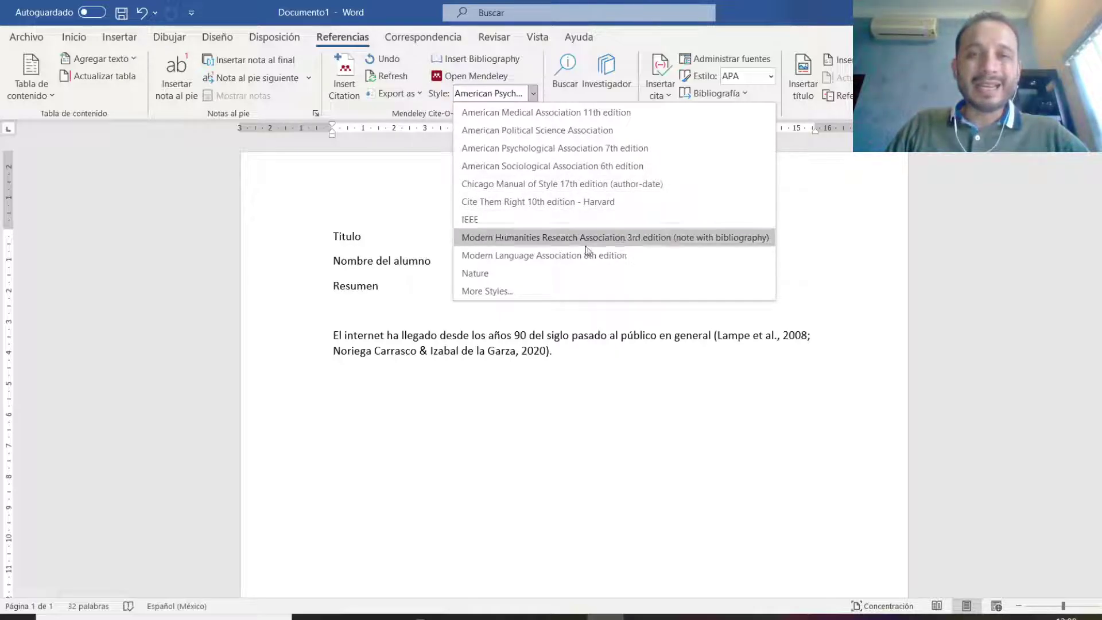
left_click(577, 166)
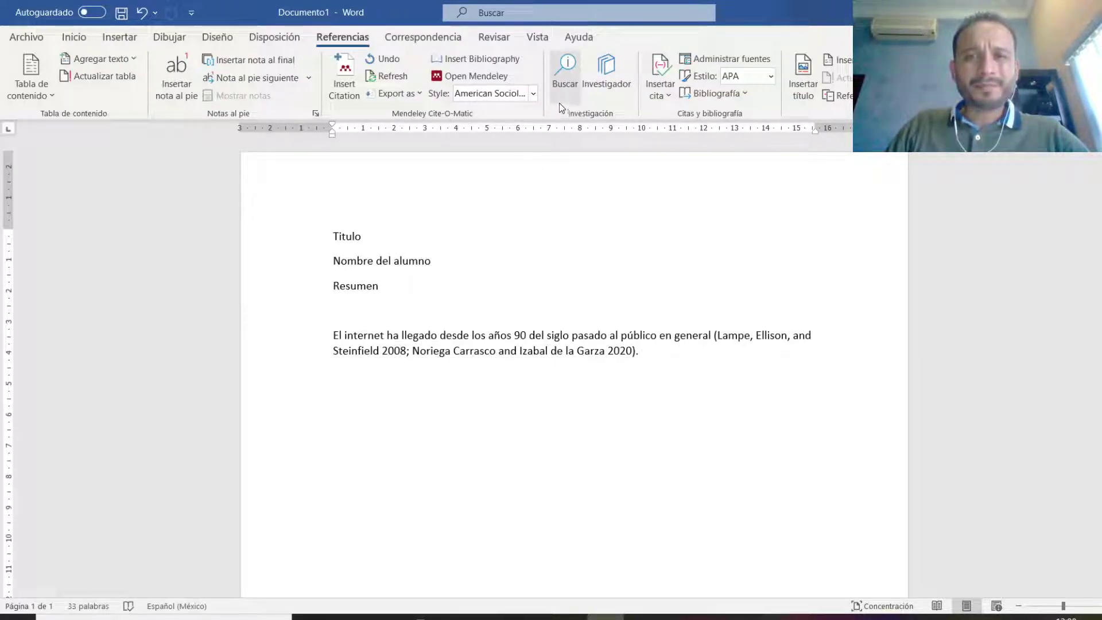
left_click(531, 95)
left_click(570, 150)
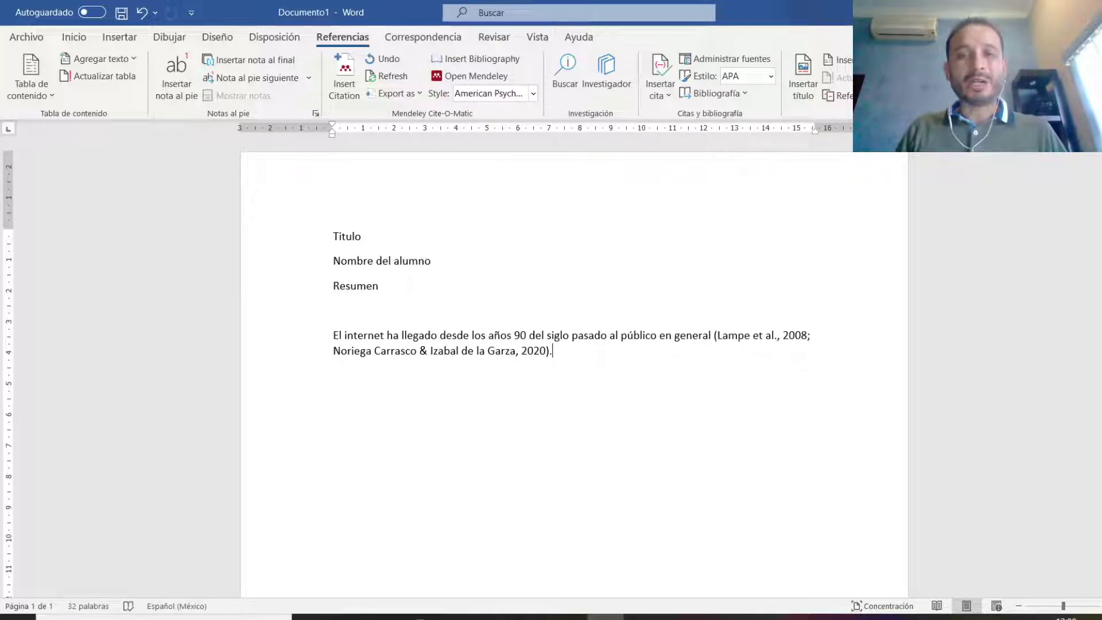
- Add two blank paragraphs below the cited sentence and return the cursor to the end of that sentence
key("Return")
key("Return")
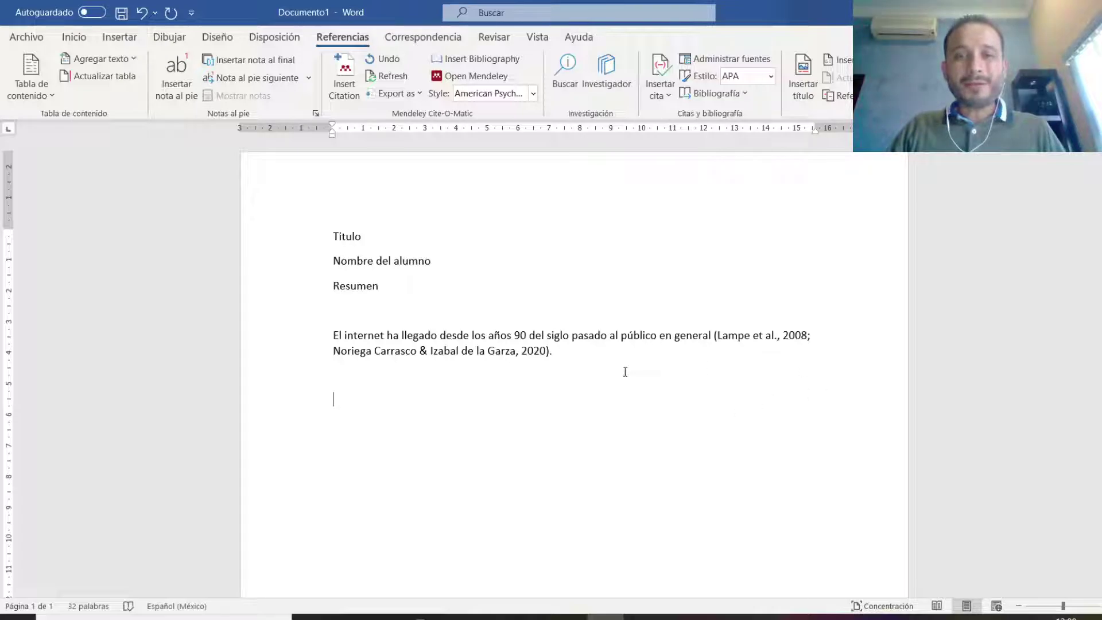
left_click(591, 358)
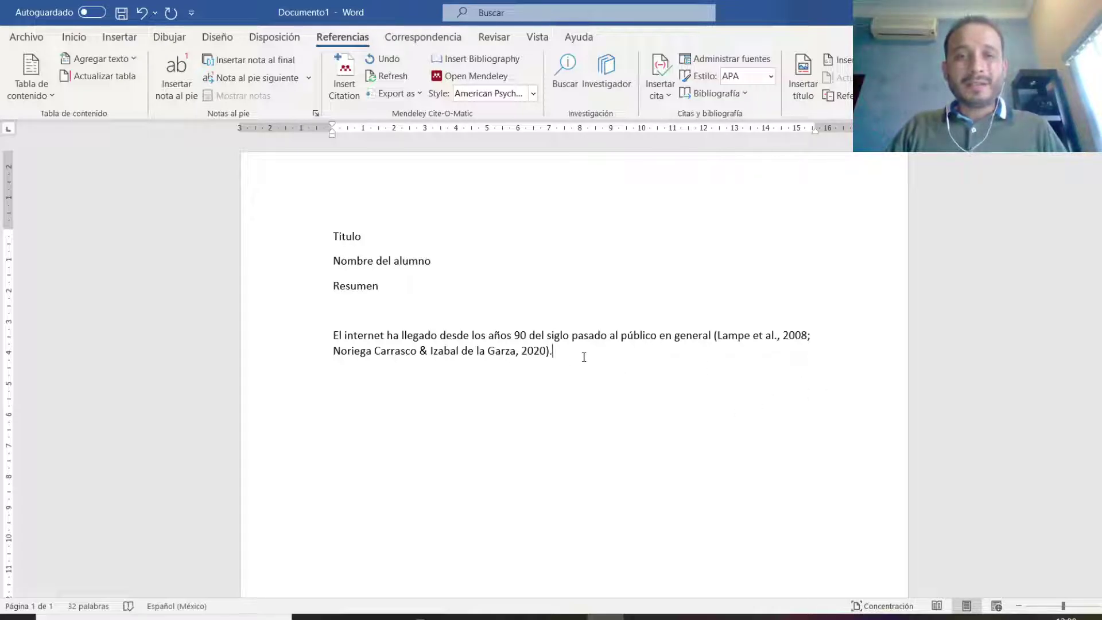
- Compare the citation in the American Sociological Association 6th edition style again, and restore the American Psychological Association 7th edition style
left_click(531, 96)
left_click(563, 165)
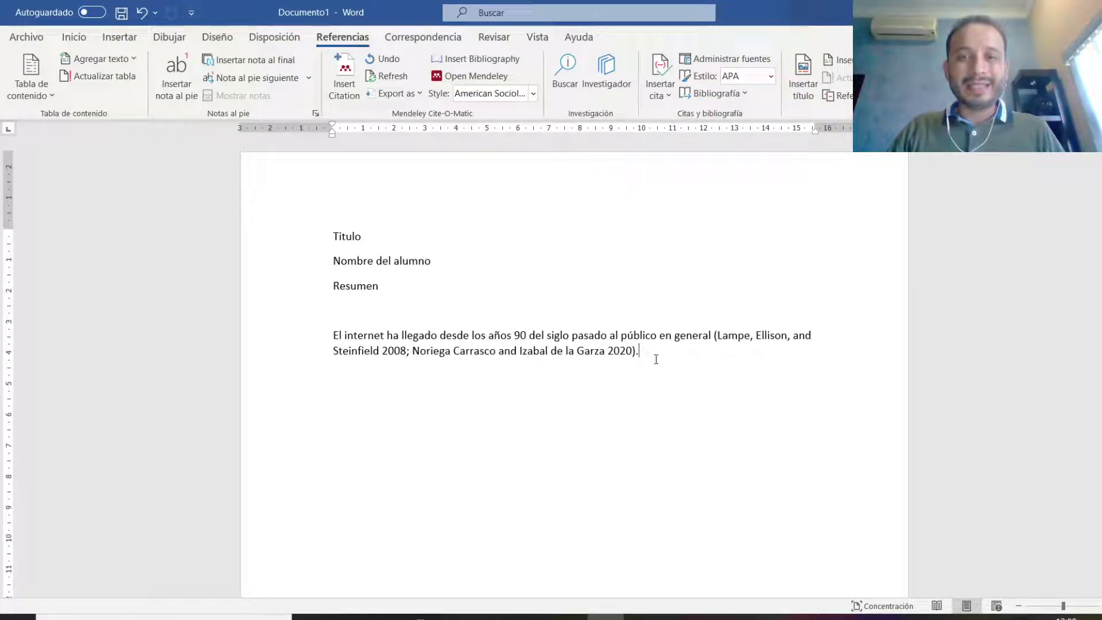
left_click(532, 93)
left_click(529, 148)
- Write the 2008 article's in-text citation by hand below the paragraph, with the first author's surname, "et al." and 2008 in parentheses
left_click(568, 377)
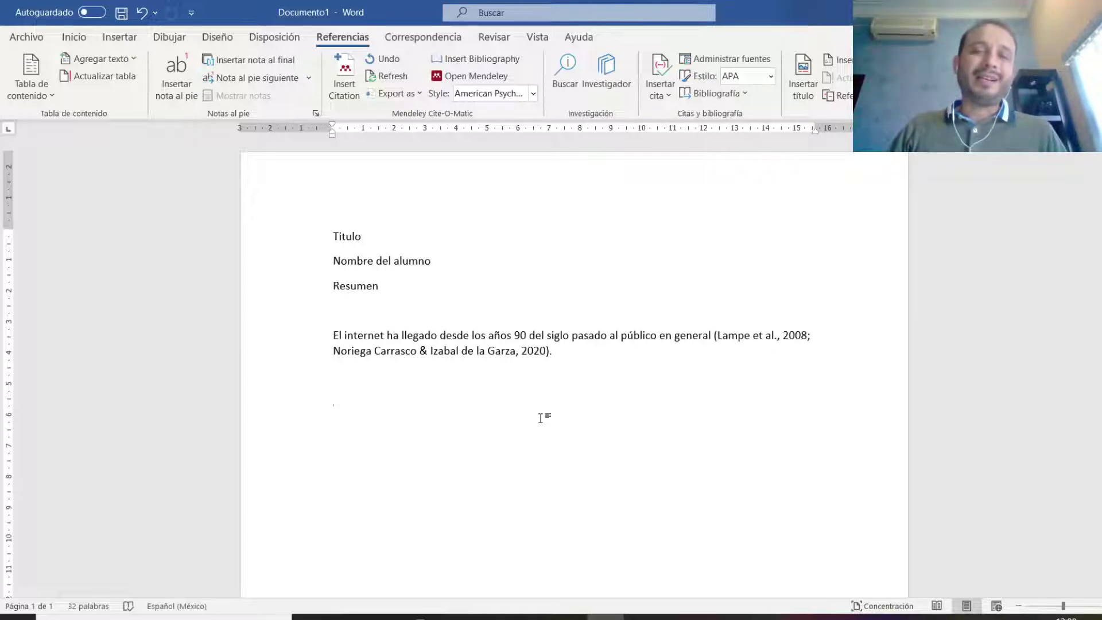
type("(La")
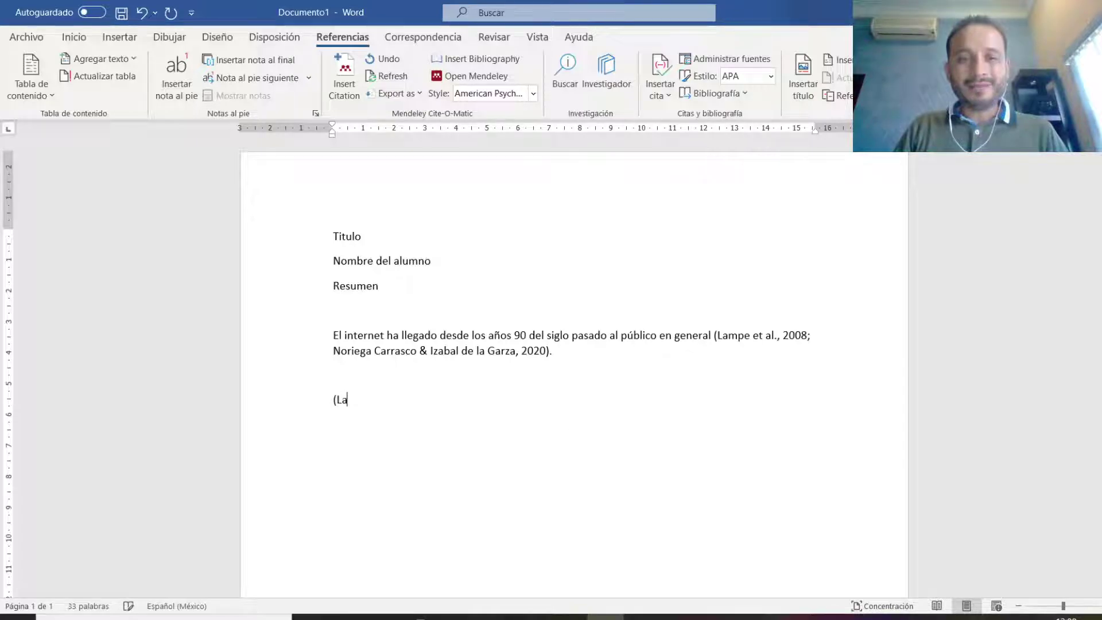
type("mpe et al.")
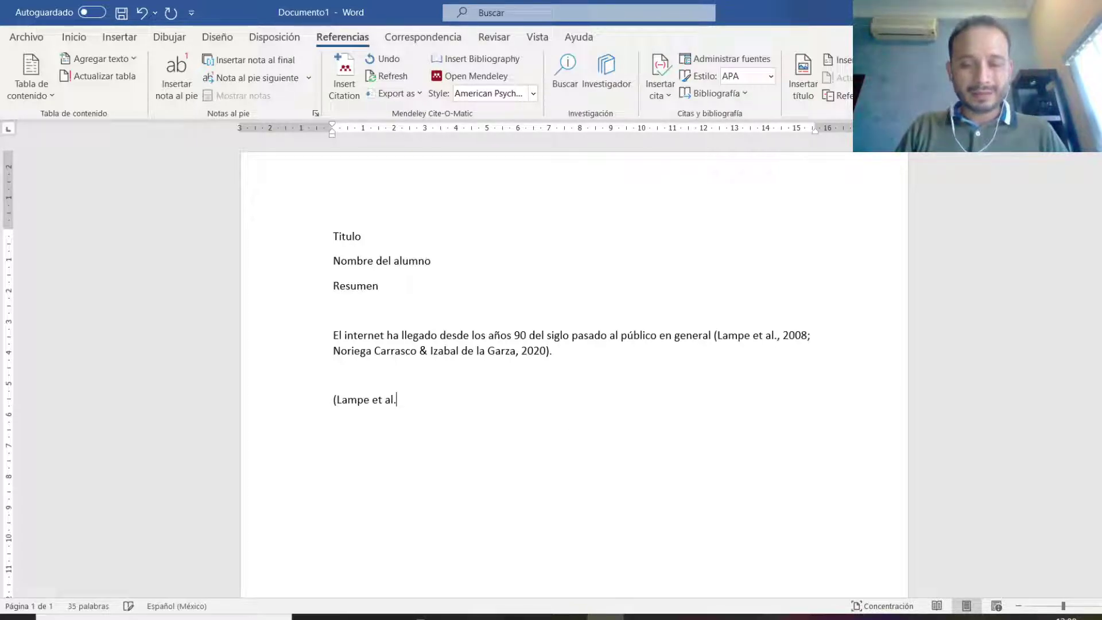
type(", 2008)")
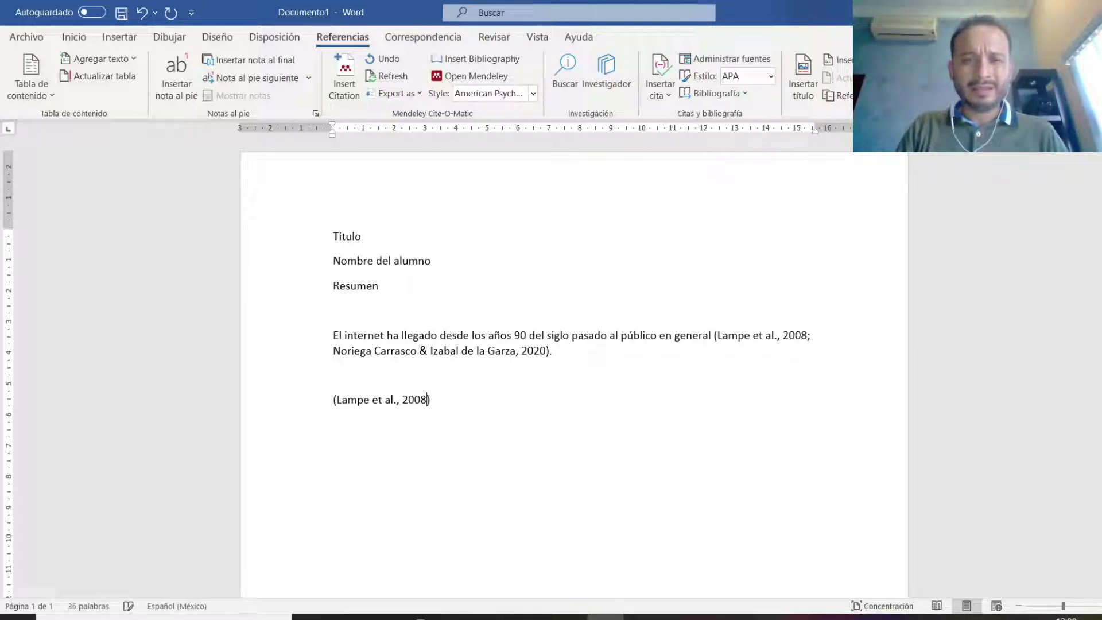
- Add the heading "Referencias" below the handwritten citation and start a new paragraph under it
key("Return")
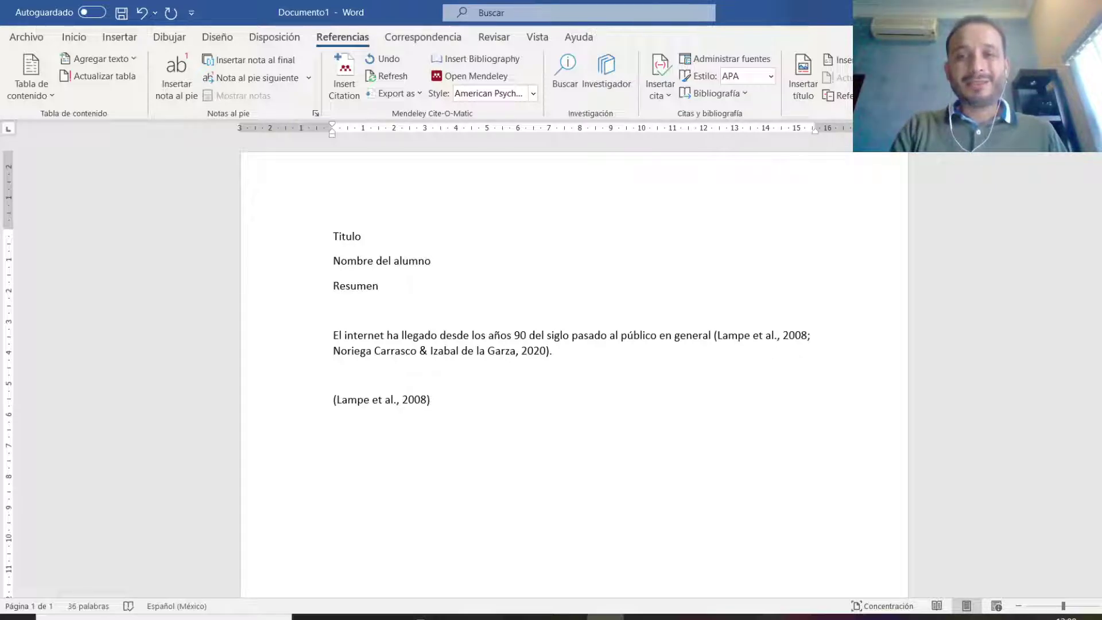
left_click(333, 399)
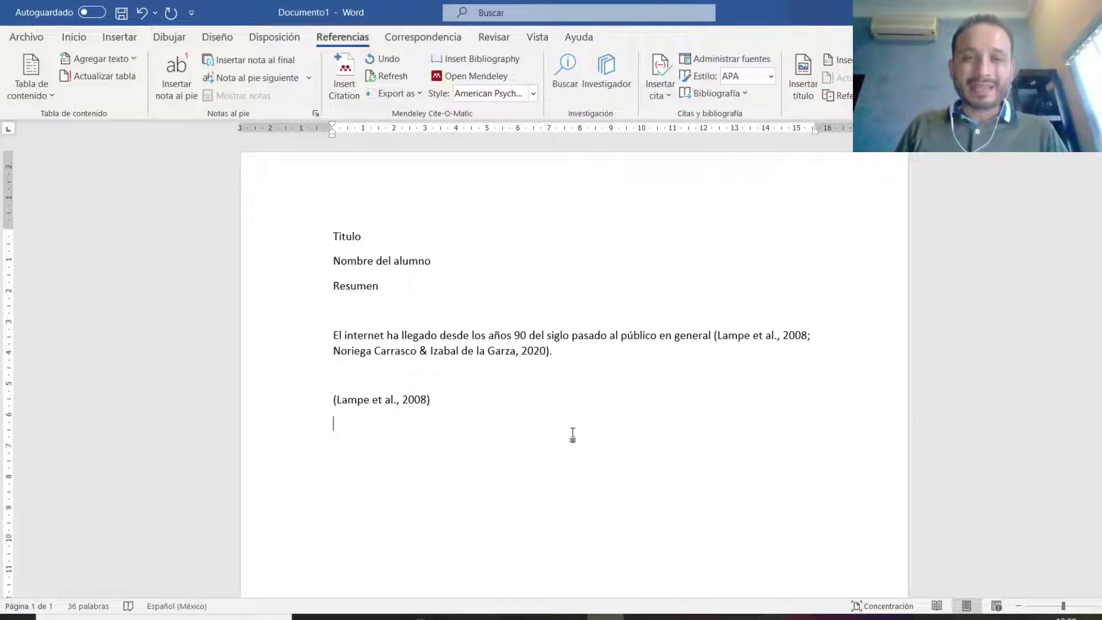
type("Referencias")
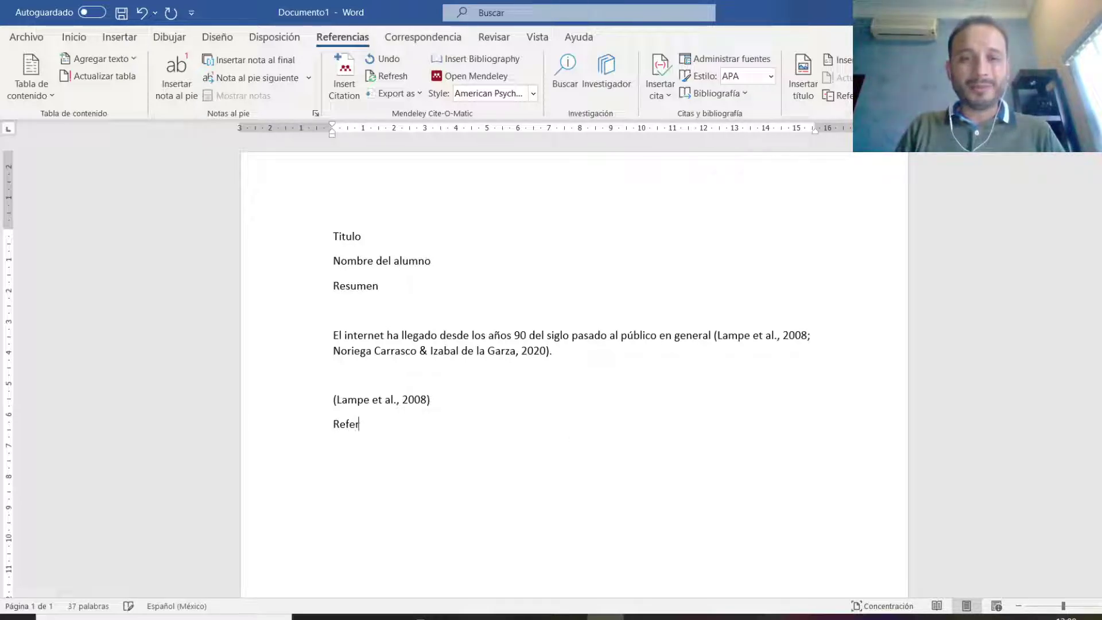
key("Return")
- Write a sample reference entry by hand with three author surnames separated by commas, followed by (2008)
type("Lampe")
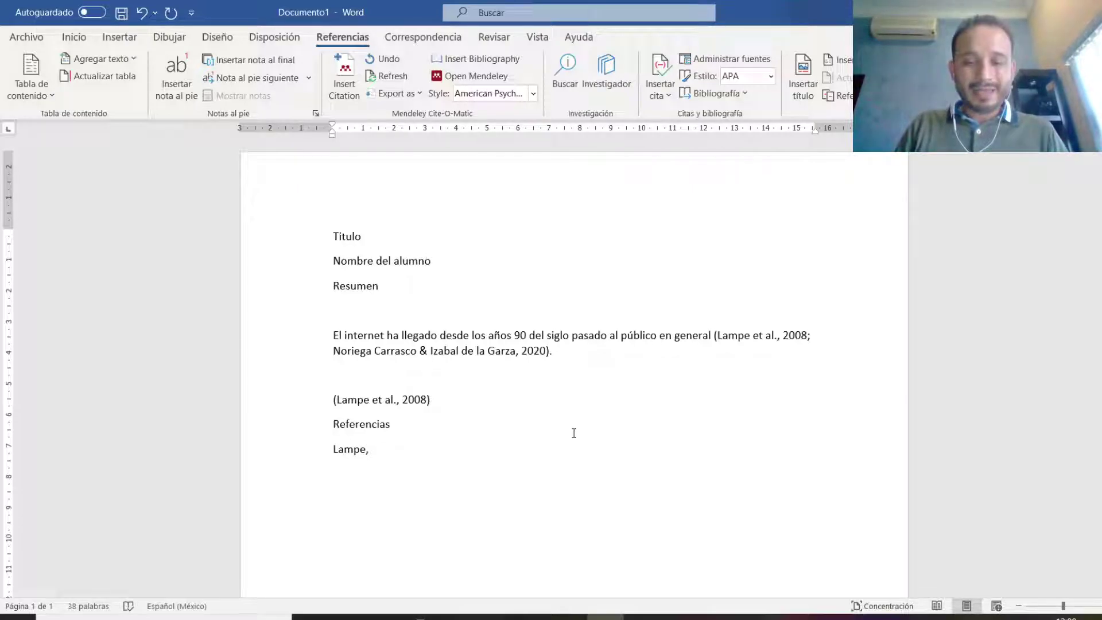
type(", Cliff")
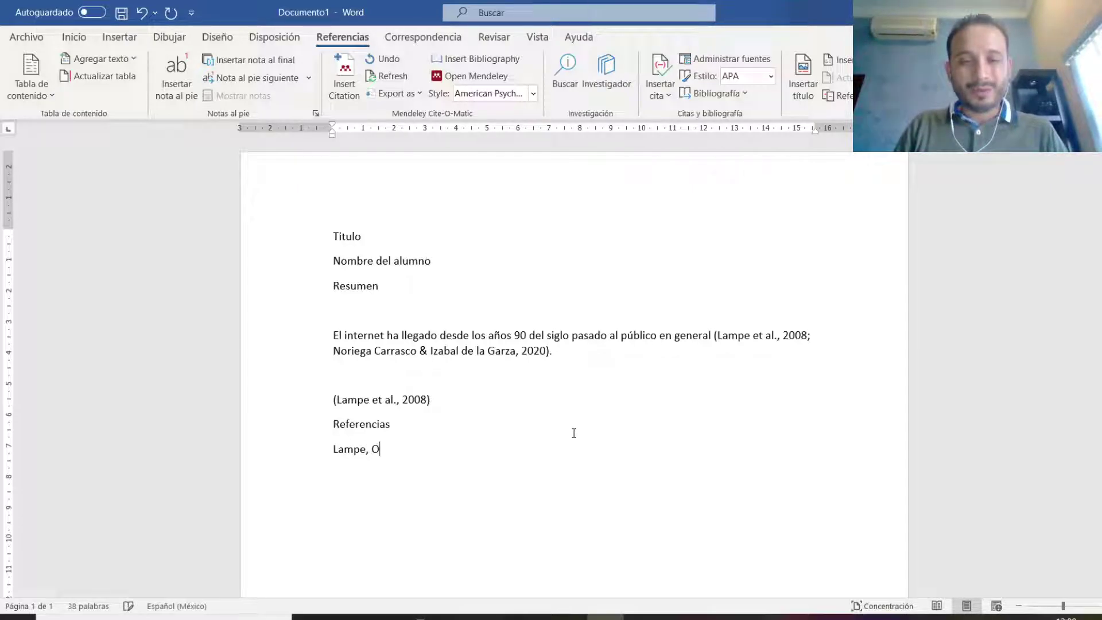
key("BackSpace")
key("BackSpace")
key("BackSpace")
key("BackSpace")
key("BackSpace")
type("Garcíam")
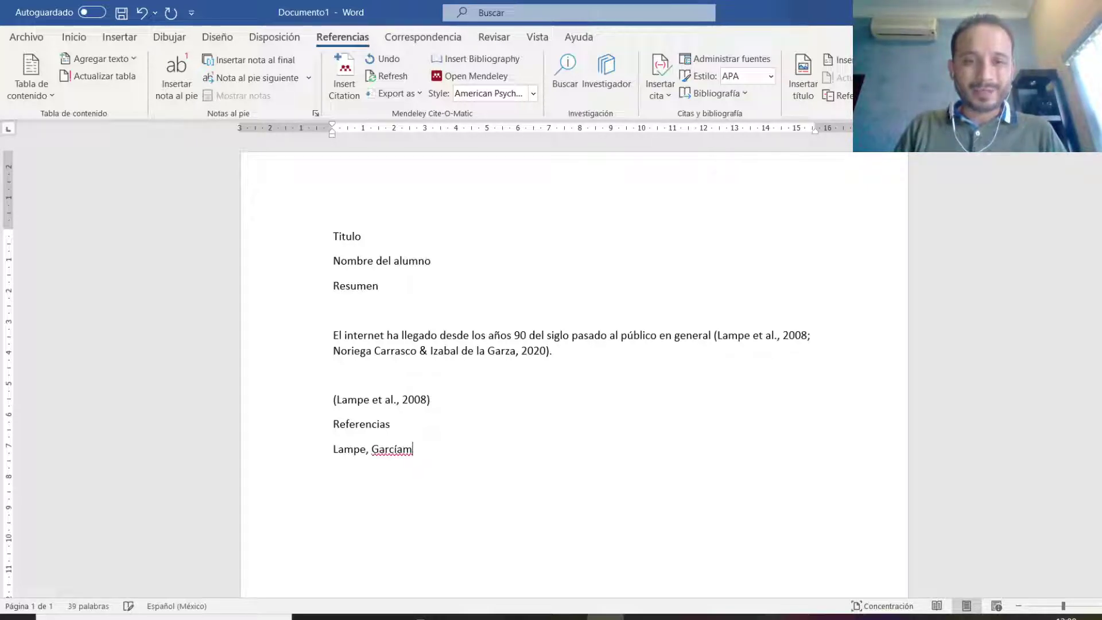
key("BackSpace")
type(",")
type(" Lop")
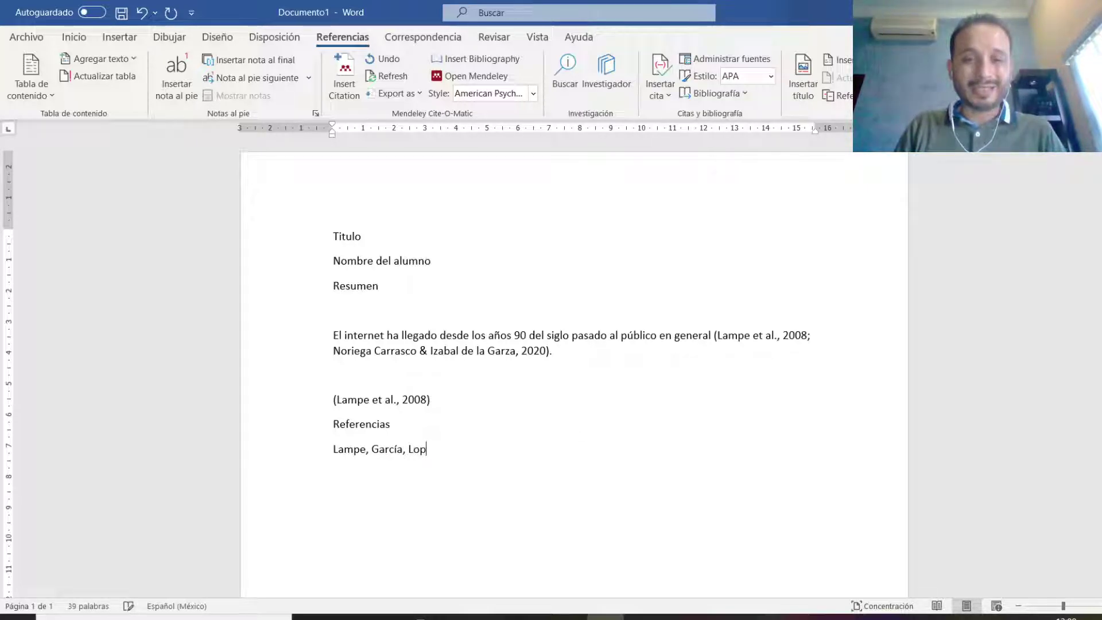
type("ez (2008)")
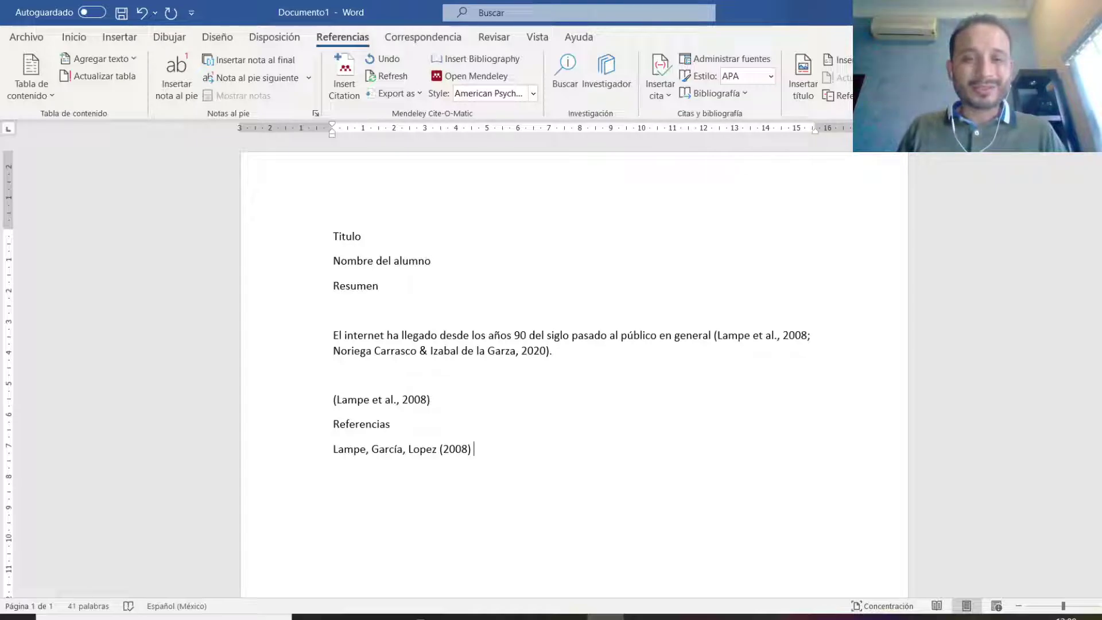
- Join the last two surnames of the handwritten reference with "y" and add the filler title "Bla bla bla." after the year
key("Left")
key("Left")
key("Left")
key("Left")
key("Left")
key("Left")
key("Left")
key("Left")
key("Left")
key("Left")
key("Left")
key("Left")
key("BackSpace")
type("y")
key("Right")
key("Right")
key("Right")
key("Right")
key("Right")
key("Right")
key("Right")
key("Right")
key("Right")
key("Right")
key("Right")
key("Right")
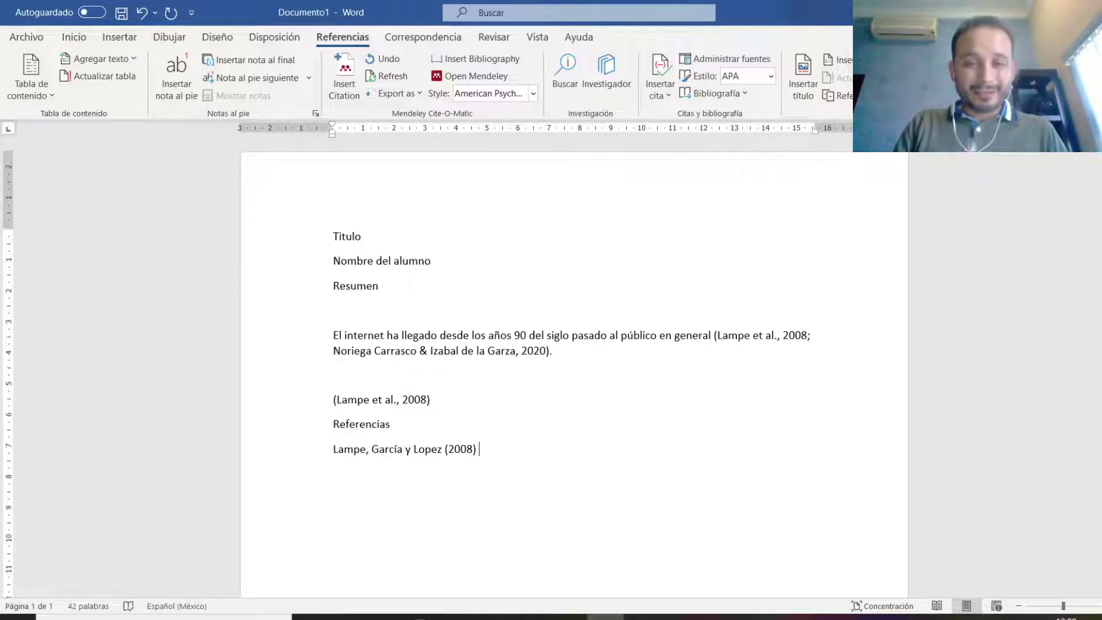
type("Bla bla bla.")
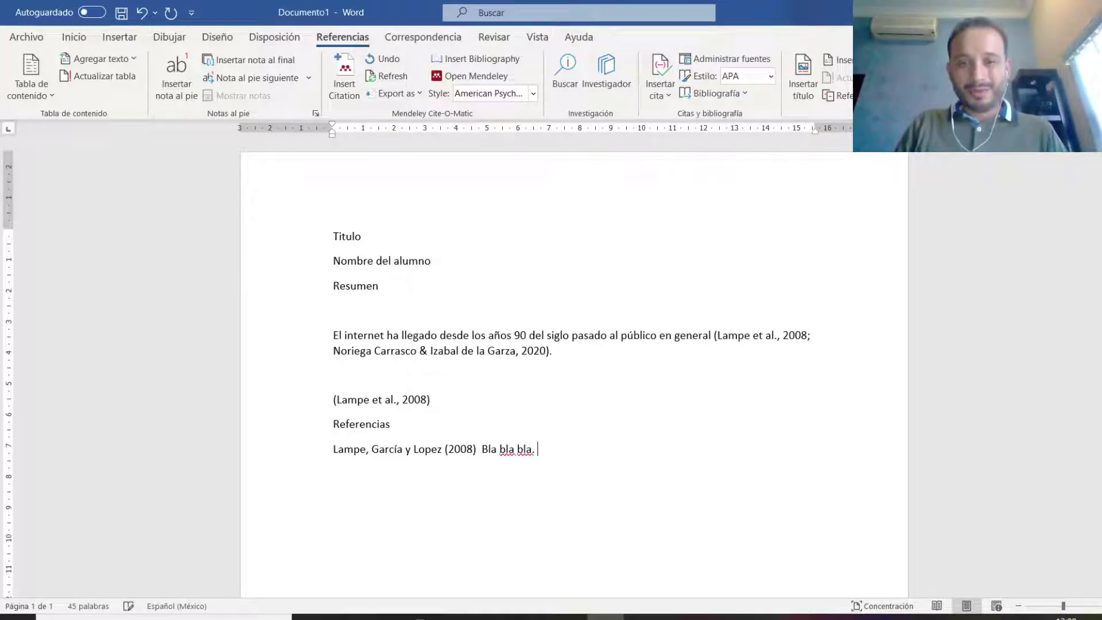
- Review the Mendeley citation at the end of the sentence against the handwritten citation and reference below it
key("Up")
key("Up")
key("Up")
key("Up")
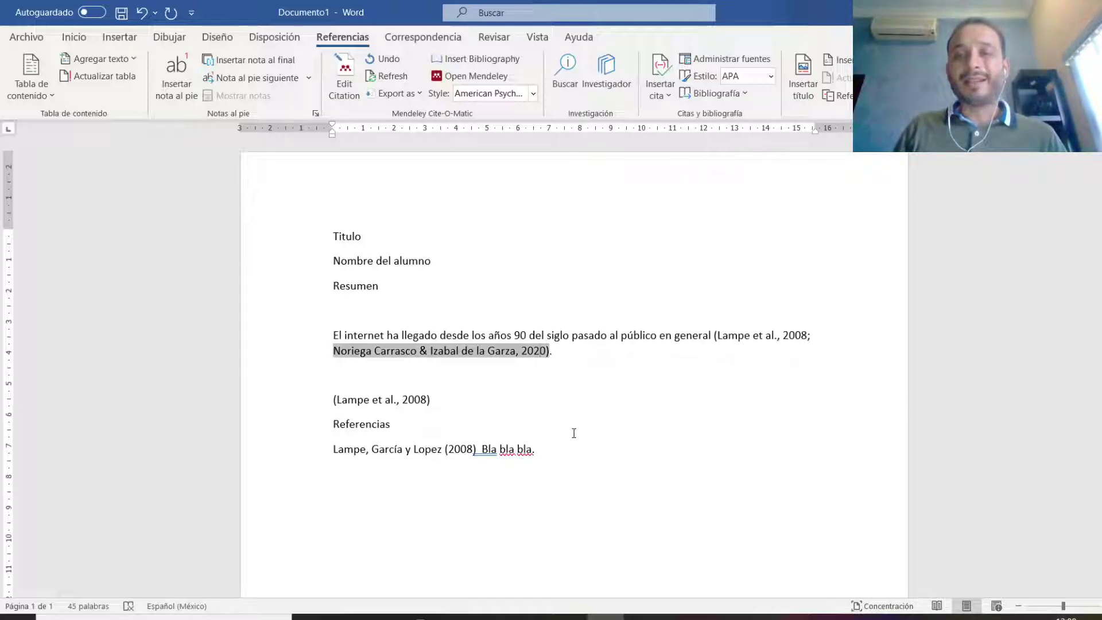
key("End")
key("Up")
key("End")
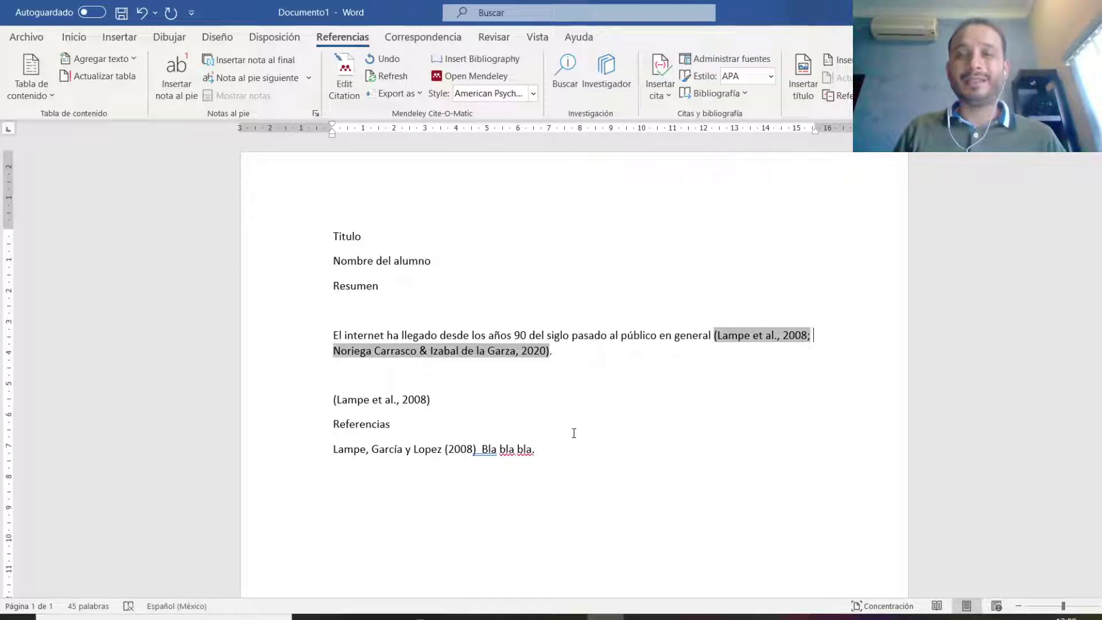
key("Down")
key("Down")
key("Down")
key("Down")
key("Down")
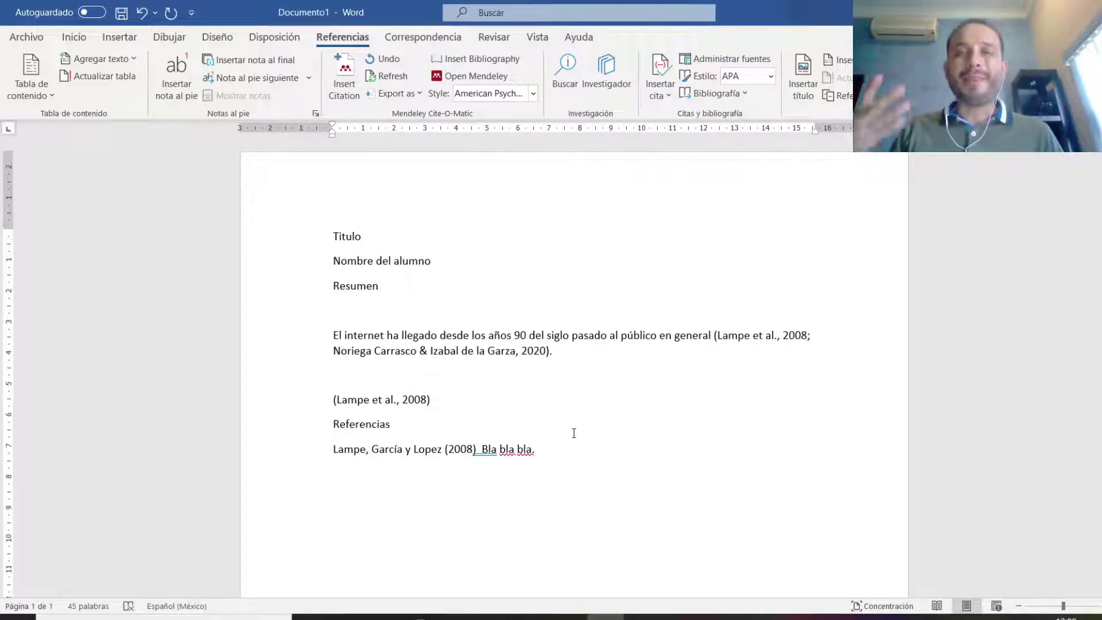
- Delete the handwritten in-text citation line above the "Referencias" heading
key("Up")
key("Up")
key("Up")
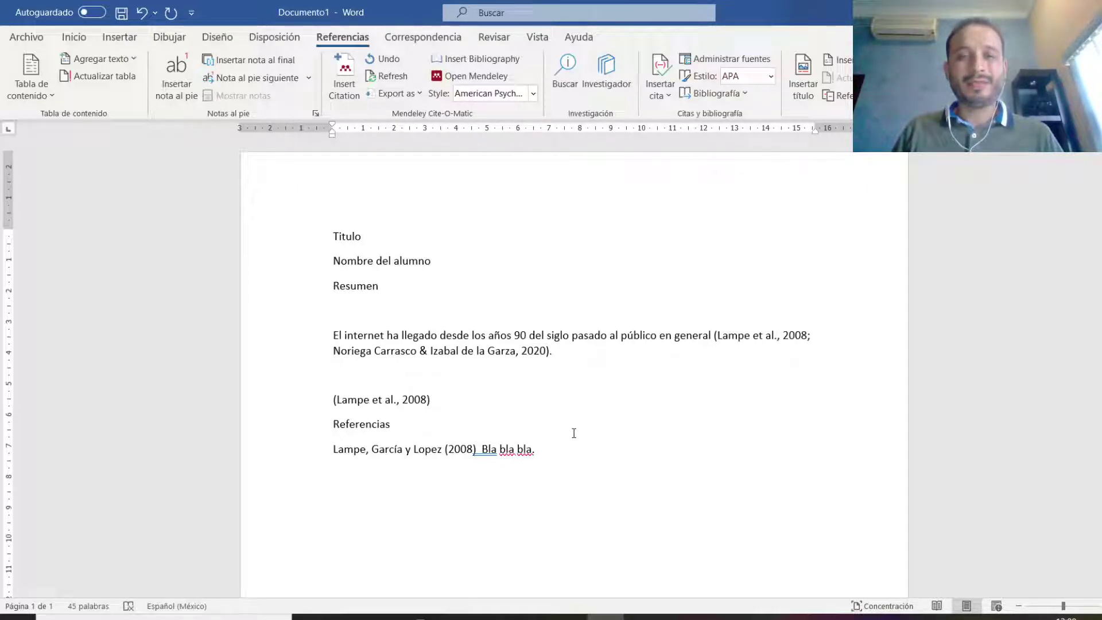
key("Home")
key("shift+Down")
key("Delete")
- Add two new paragraphs below the handwritten reference and insert the Mendeley bibliography there
left_click(574, 433)
key("Return")
key("Return")
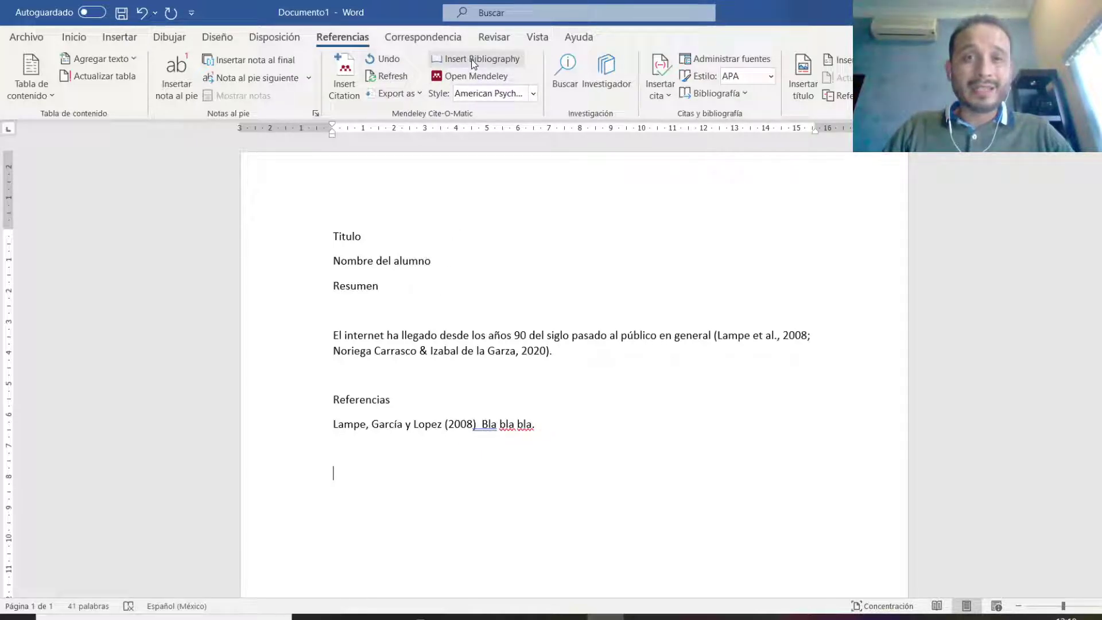
left_click(475, 374)
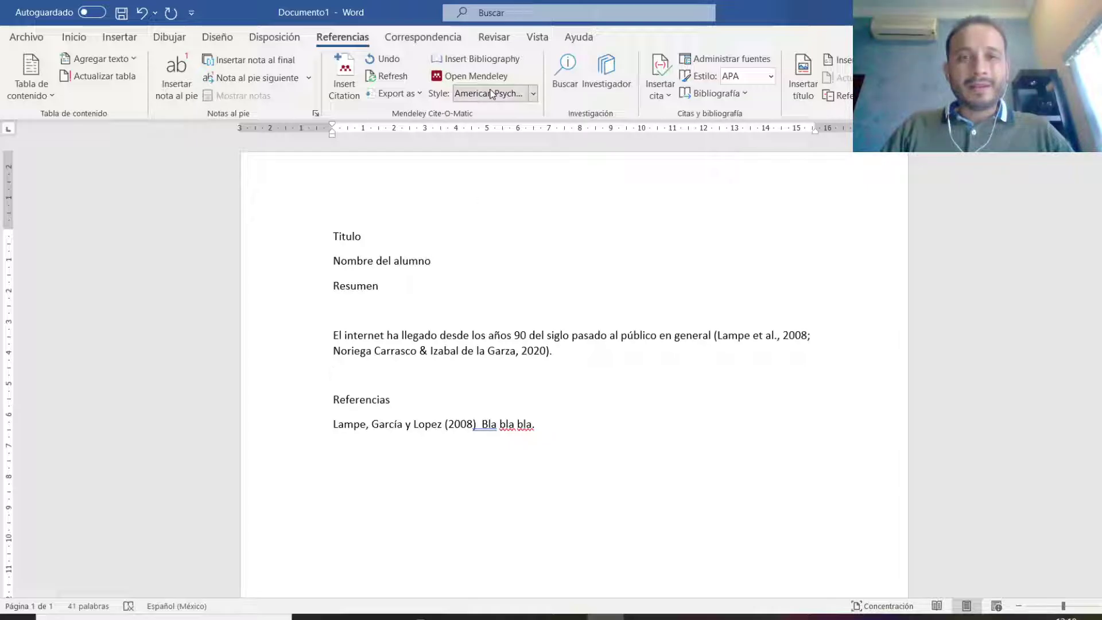
left_click(462, 460)
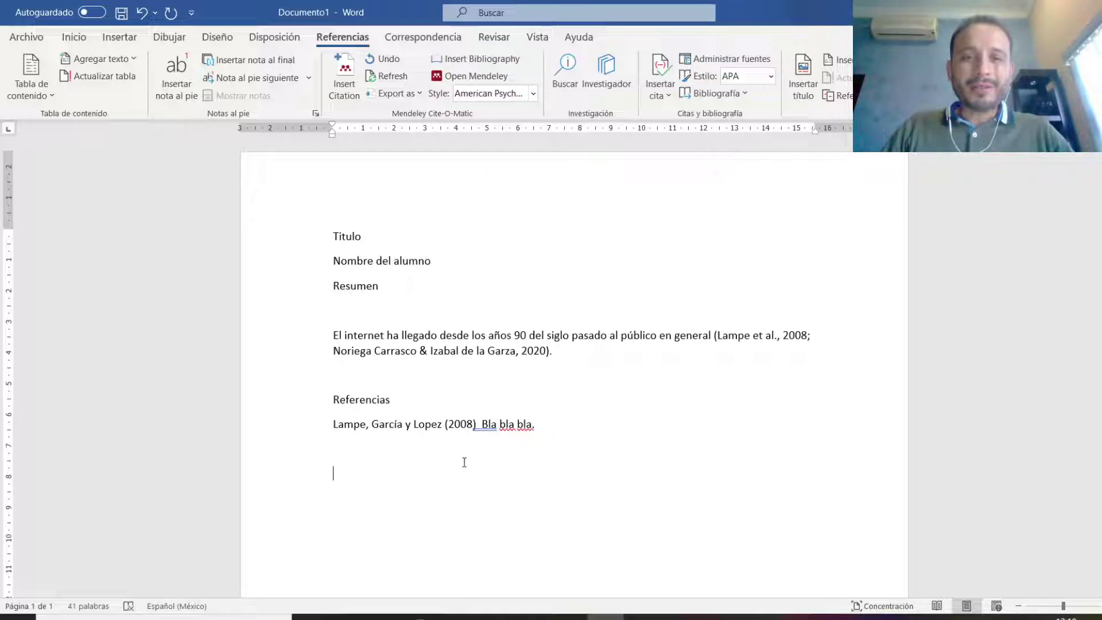
left_click(470, 64)
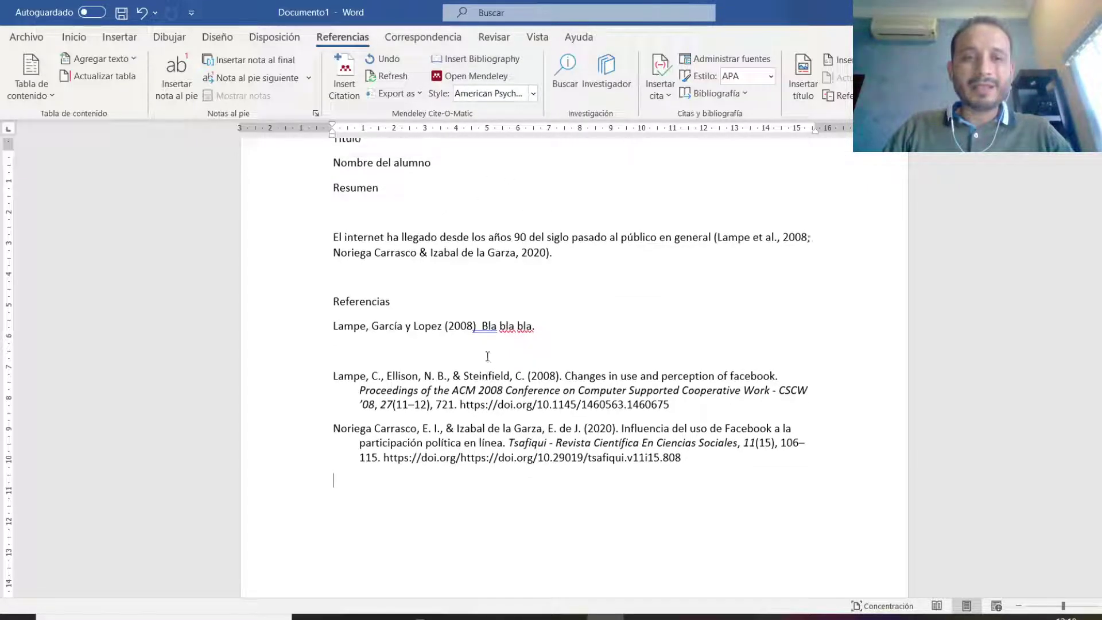
- Delete the handwritten reference and the blank paragraph so the Mendeley bibliography directly follows the "Referencias" heading
triple_click(562, 392)
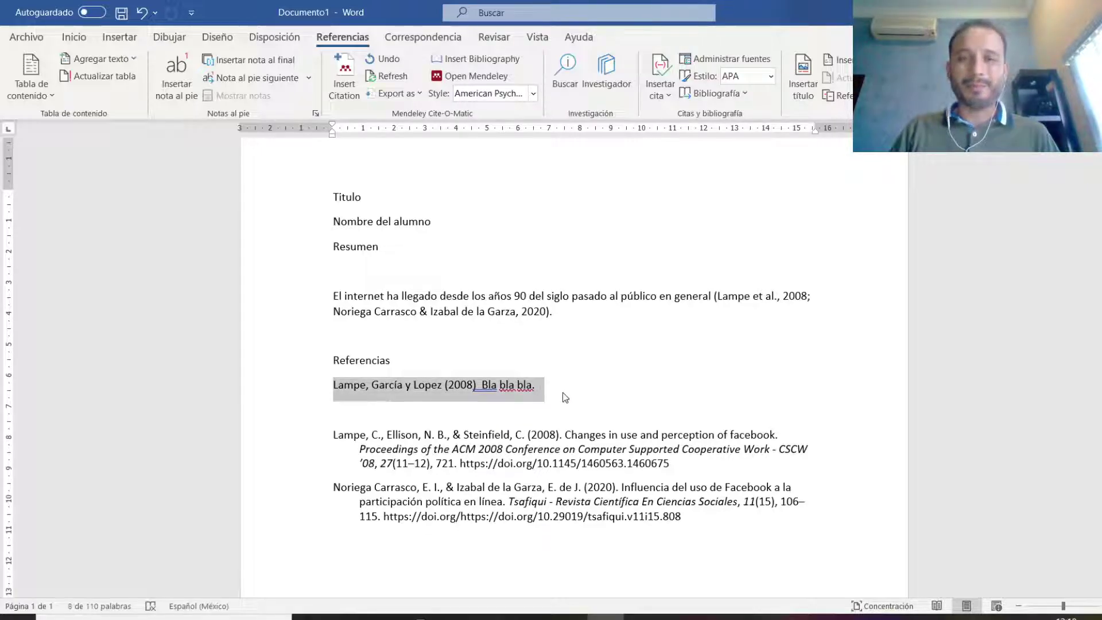
key("Delete")
key("BackSpace")
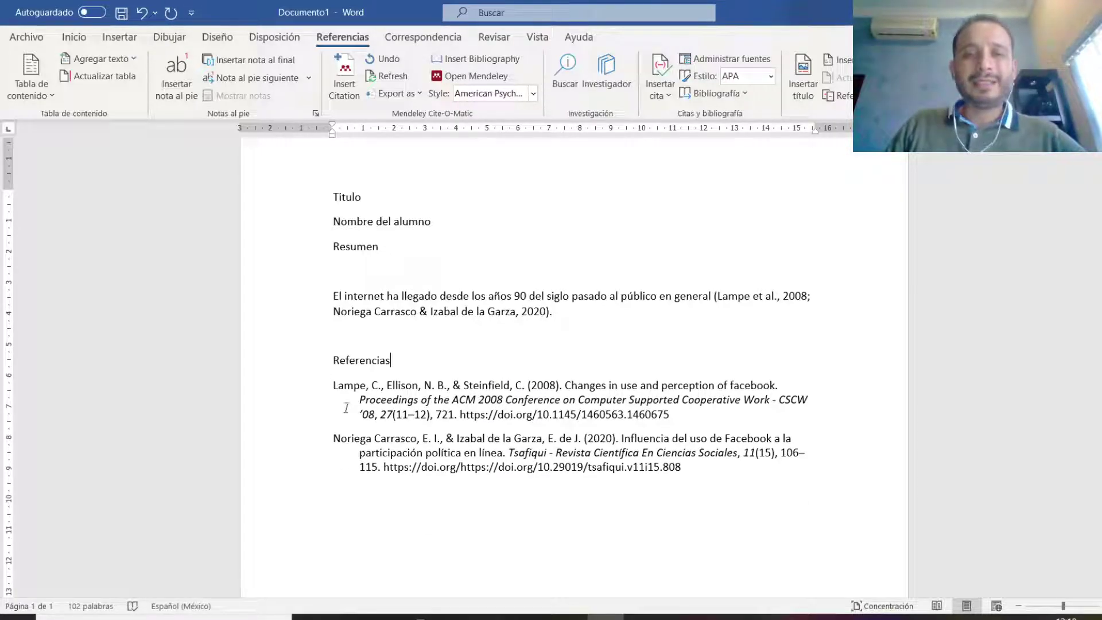